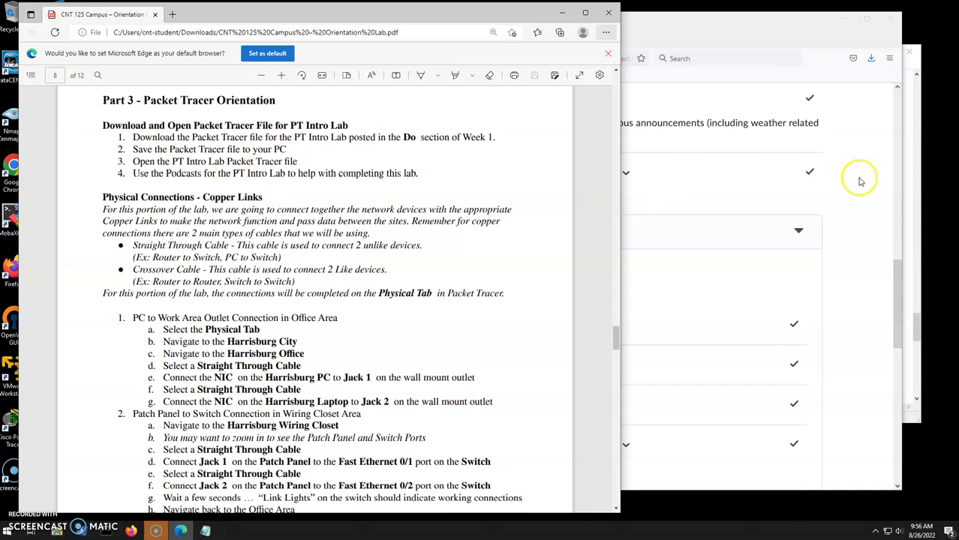
Download CNT-125-PTv8-Intro-Lab.pkt from the Week 1 Orientation Lab PT File item in D2L.
click(879, 212)
scroll(874, 214, up, 15)
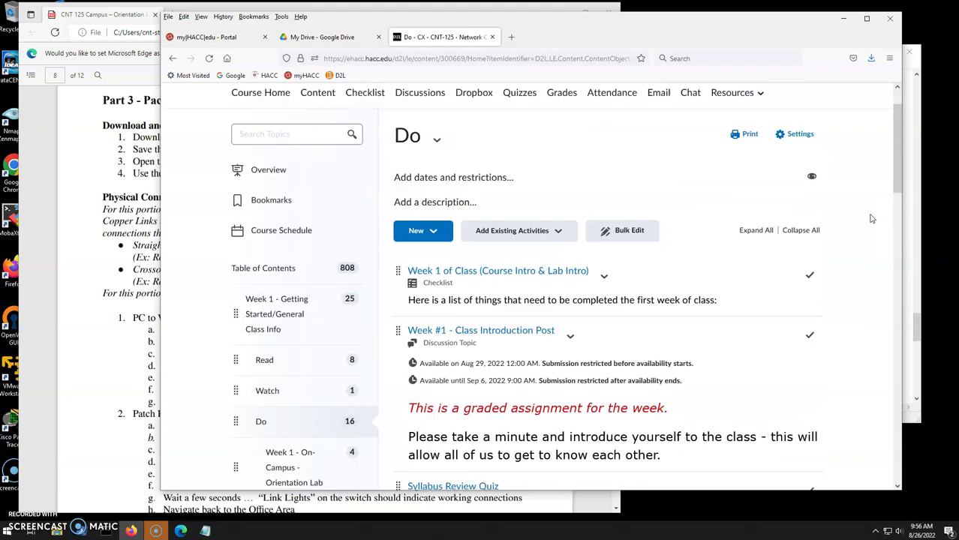
scroll(240, 352, down, 3)
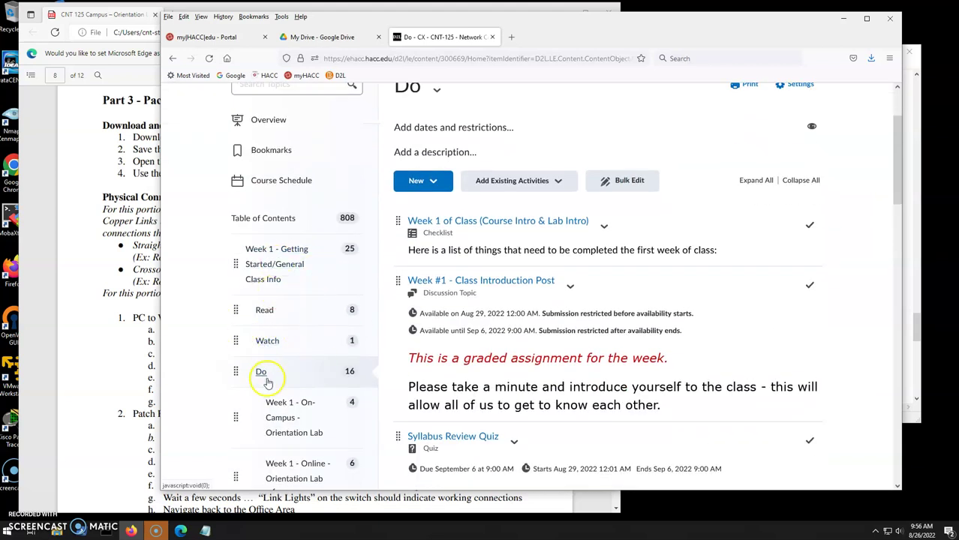
scroll(600, 312, down, 12)
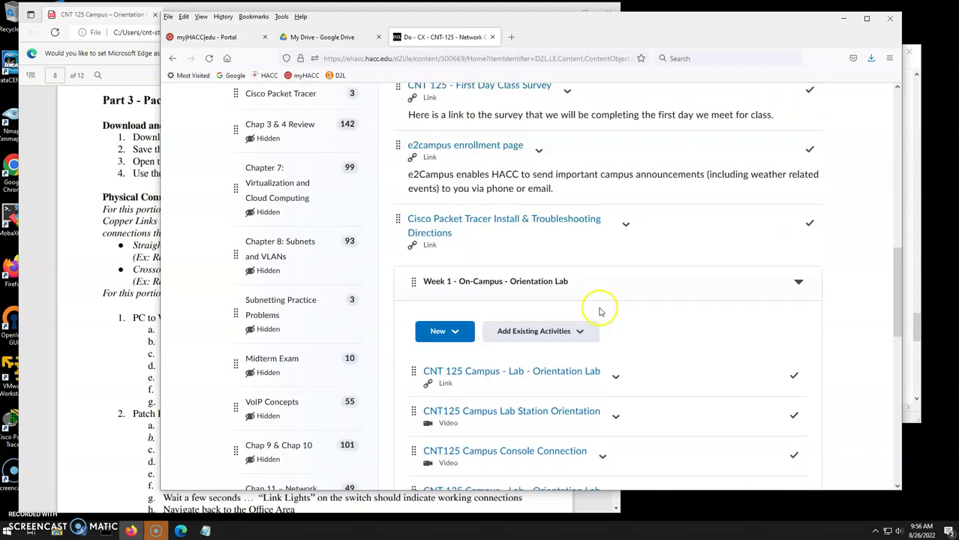
scroll(600, 311, down, 2)
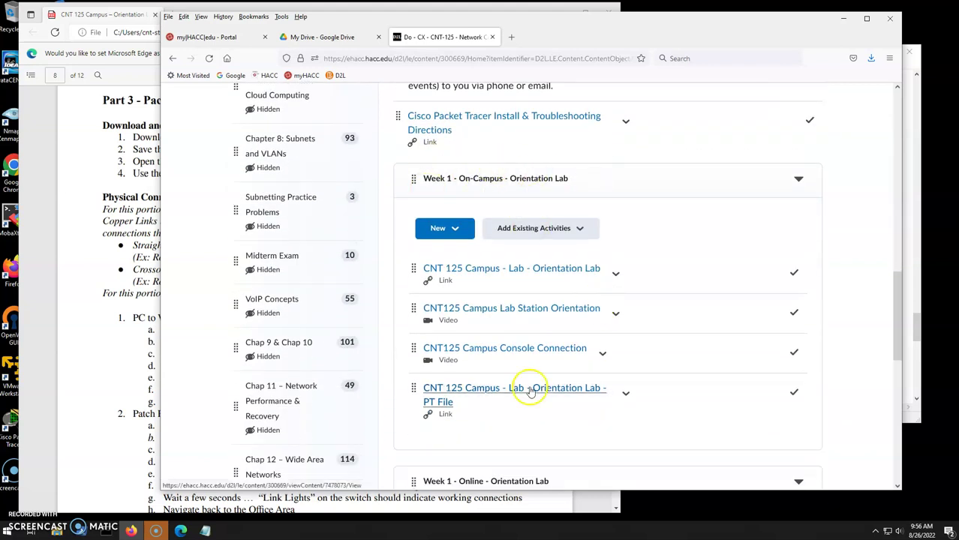
scroll(530, 392, down, 1)
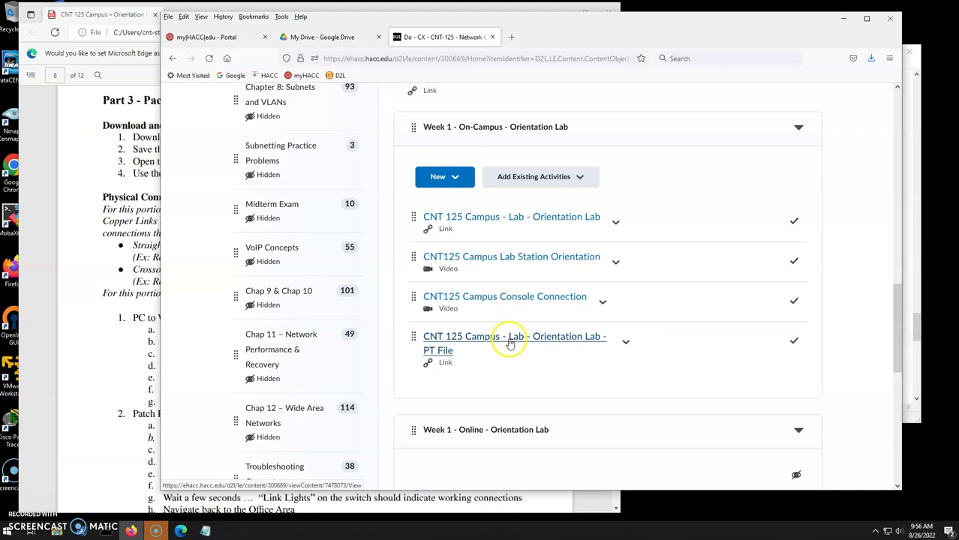
click(510, 343)
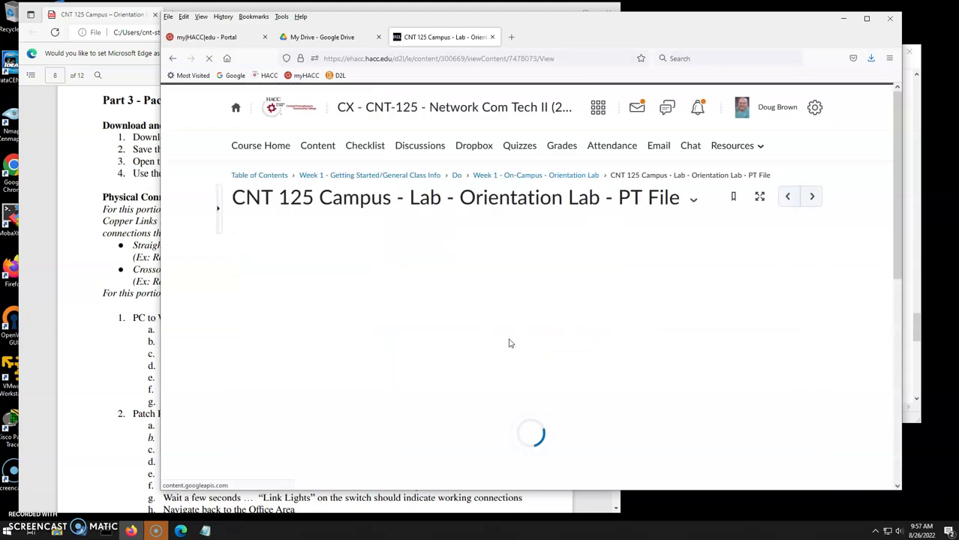
scroll(690, 345, down, 2)
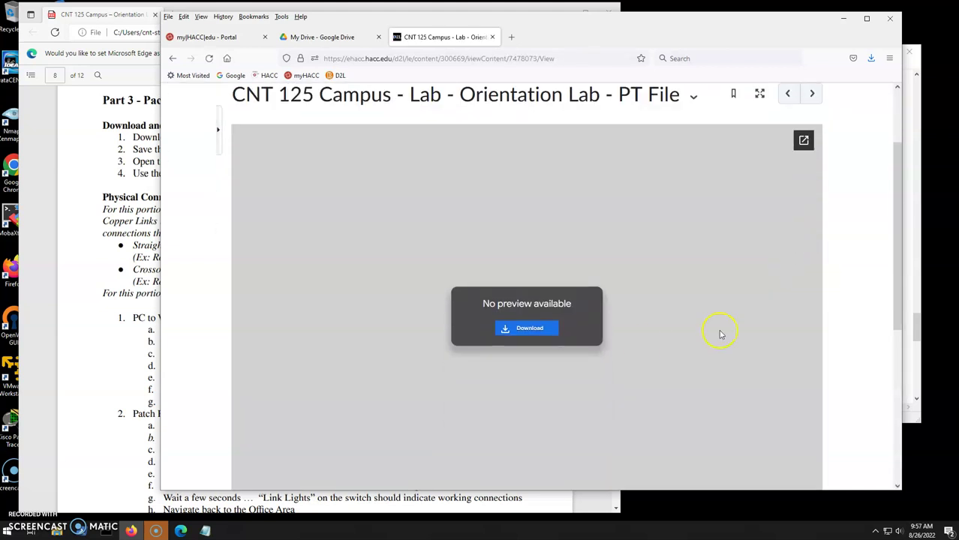
click(526, 330)
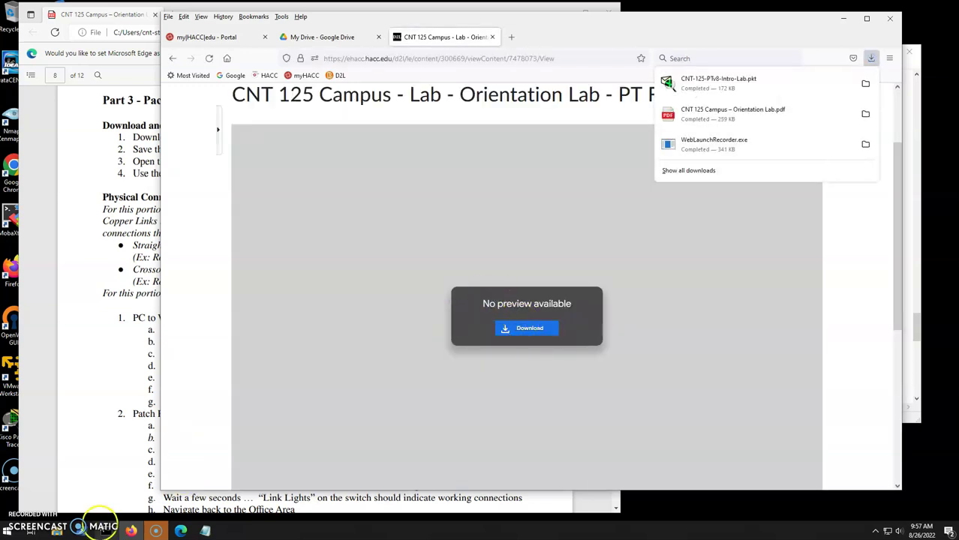
Confirm the 173 KB CNT-125-PTv8-Intro-Lab.pkt is in Downloads, then return to the course window.
click(60, 526)
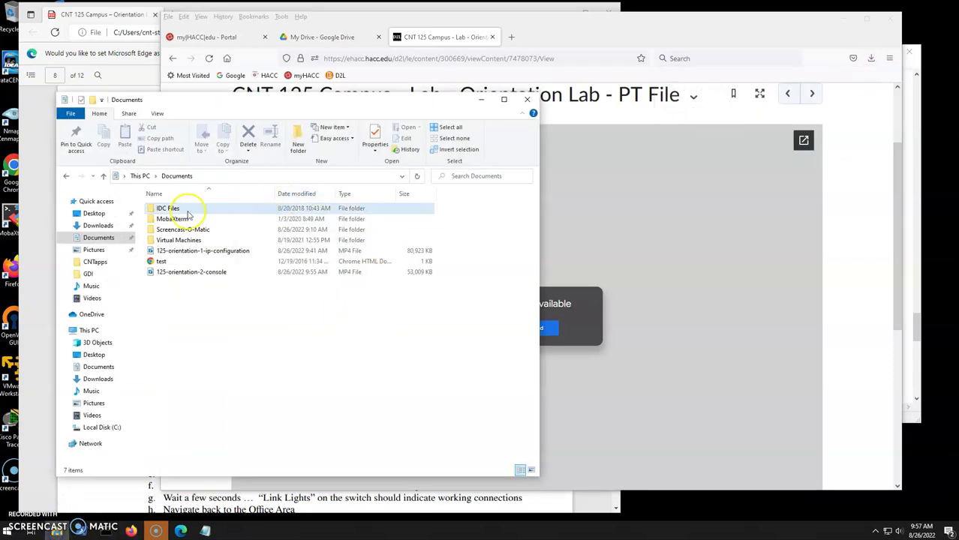
click(82, 226)
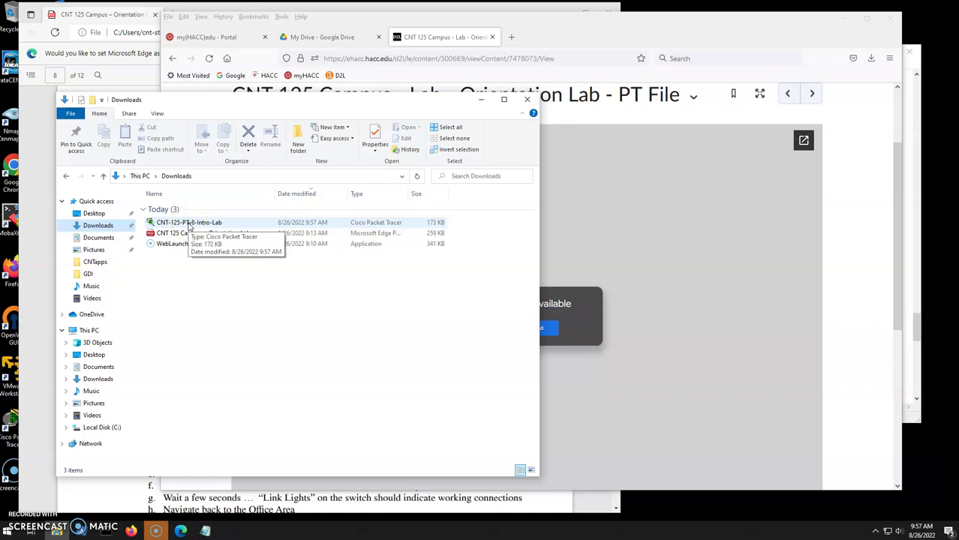
click(9, 436)
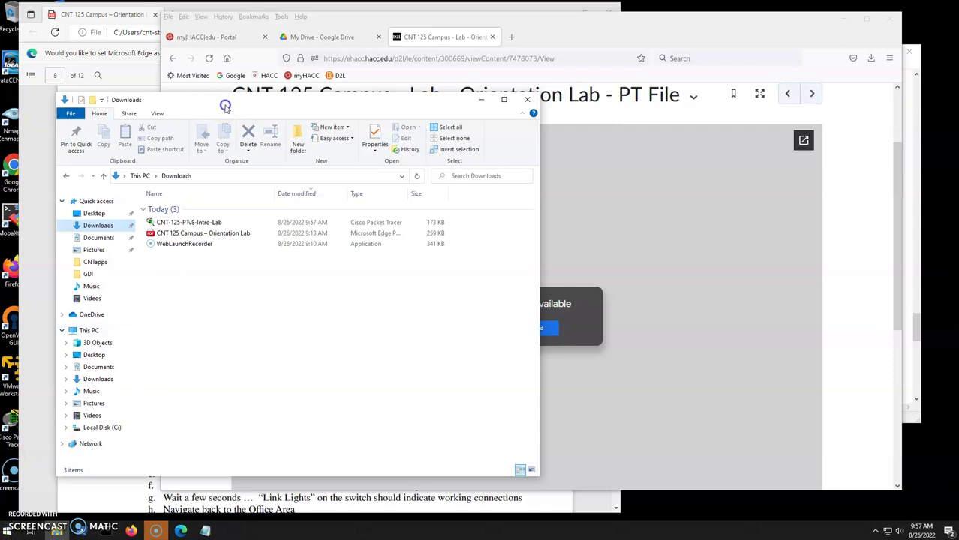
drag(227, 106, 313, 110)
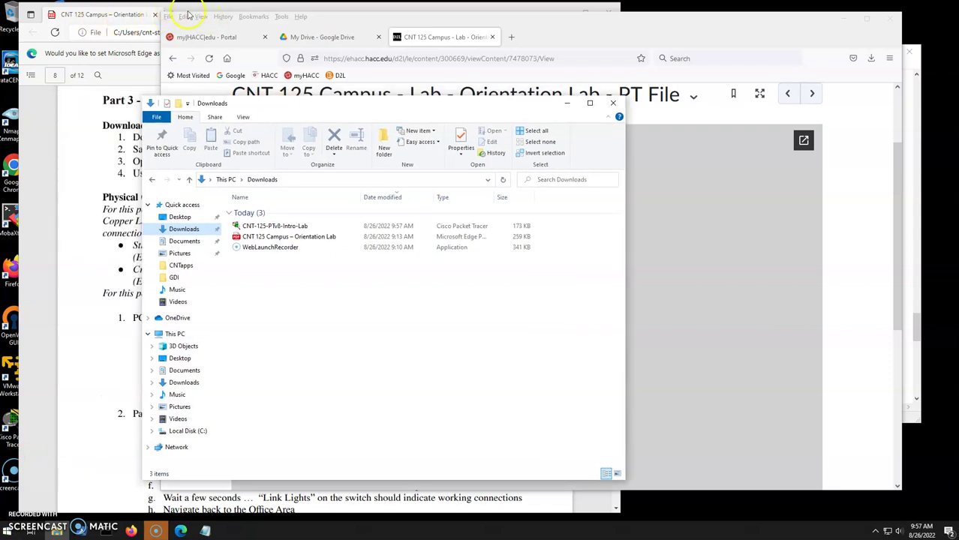
drag(190, 15, 230, 14)
click(807, 32)
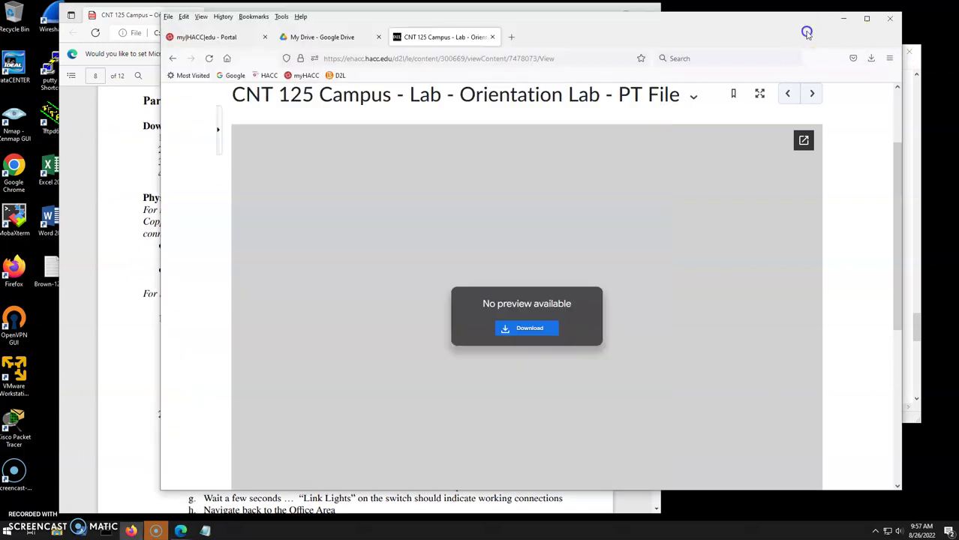
Minimize Firefox and launch Cisco Packet Tracer from its desktop shortcut.
click(844, 18)
click(15, 386)
click(10, 430)
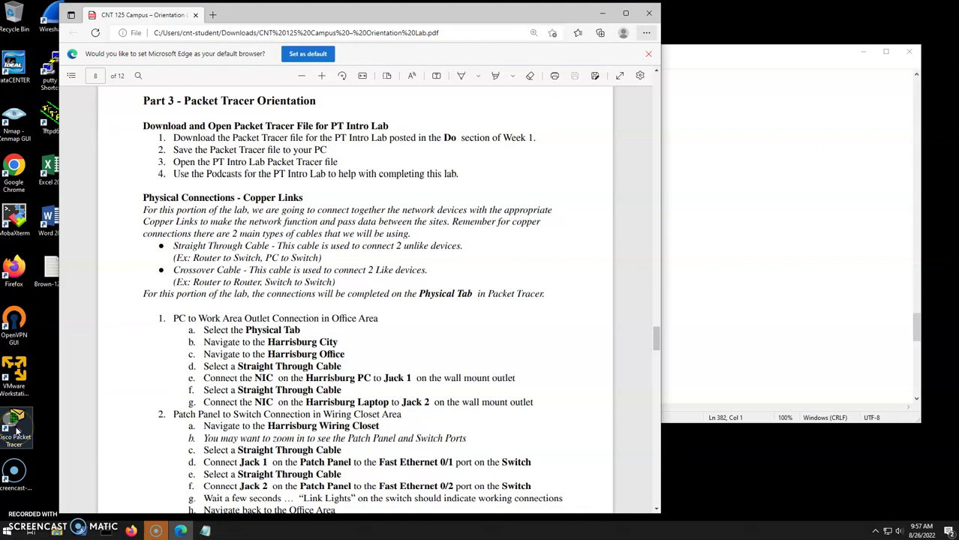
double_click(18, 432)
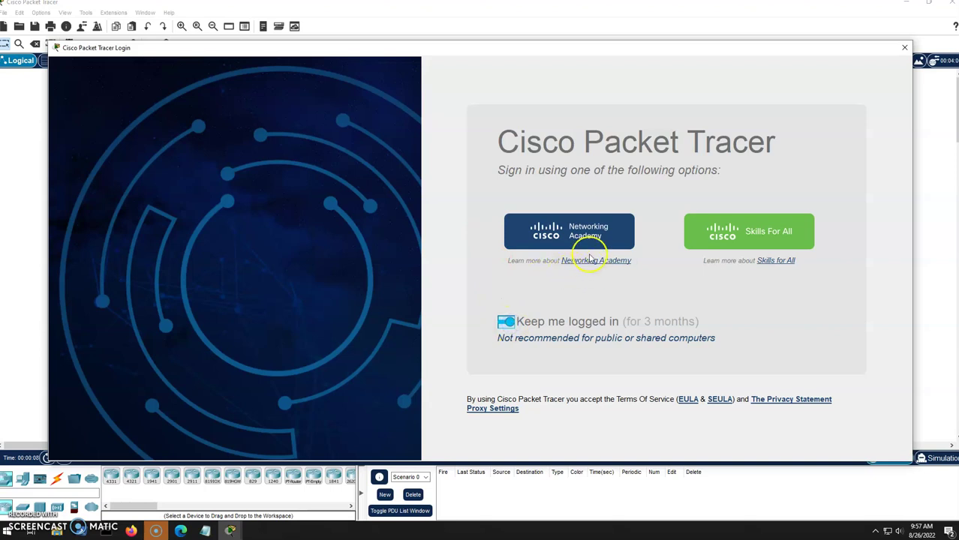
Sign in to Packet Tracer with the Networking Academy account e-mail and password.
click(578, 230)
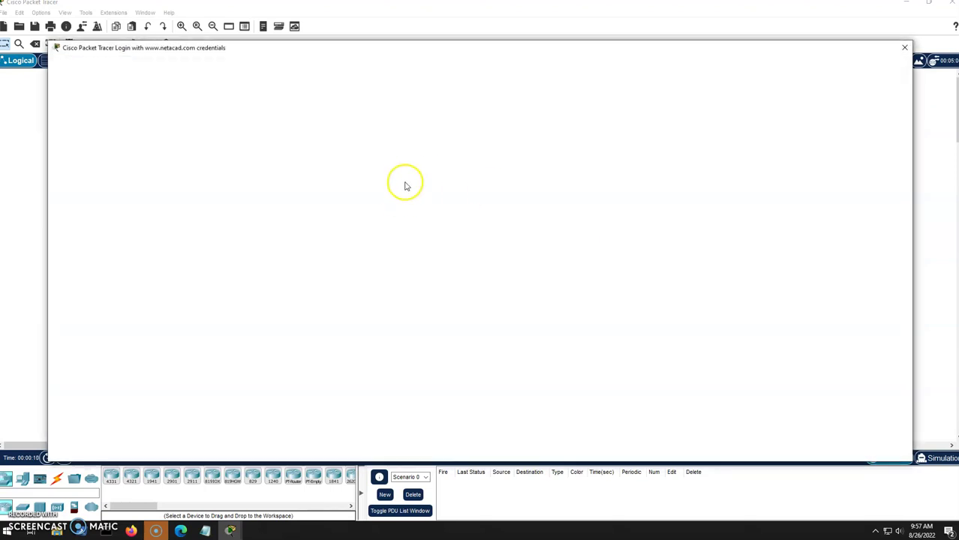
click(906, 51)
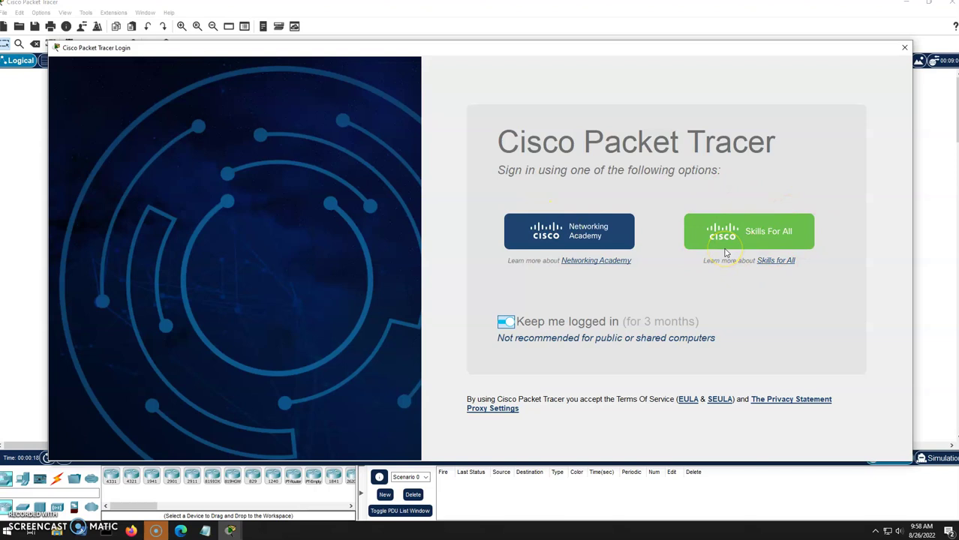
click(593, 244)
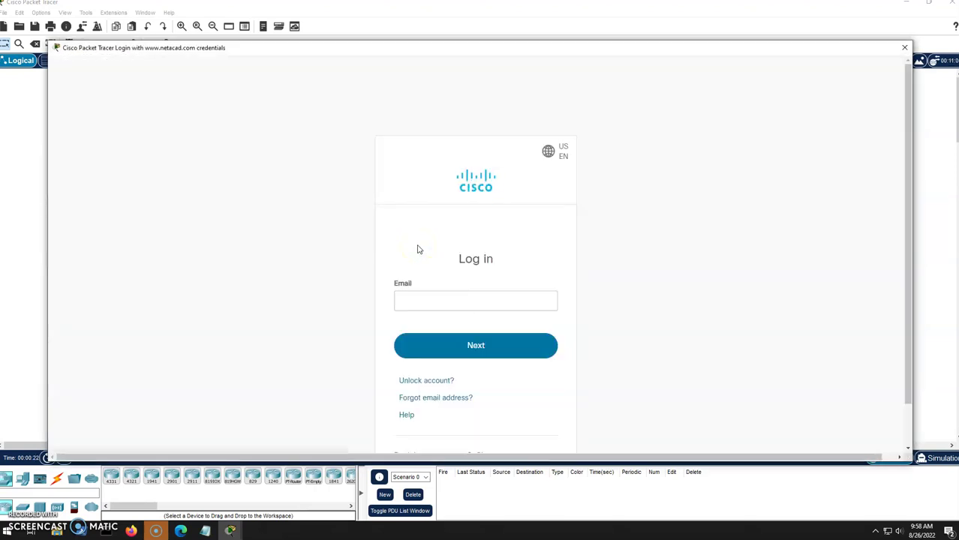
click(443, 302)
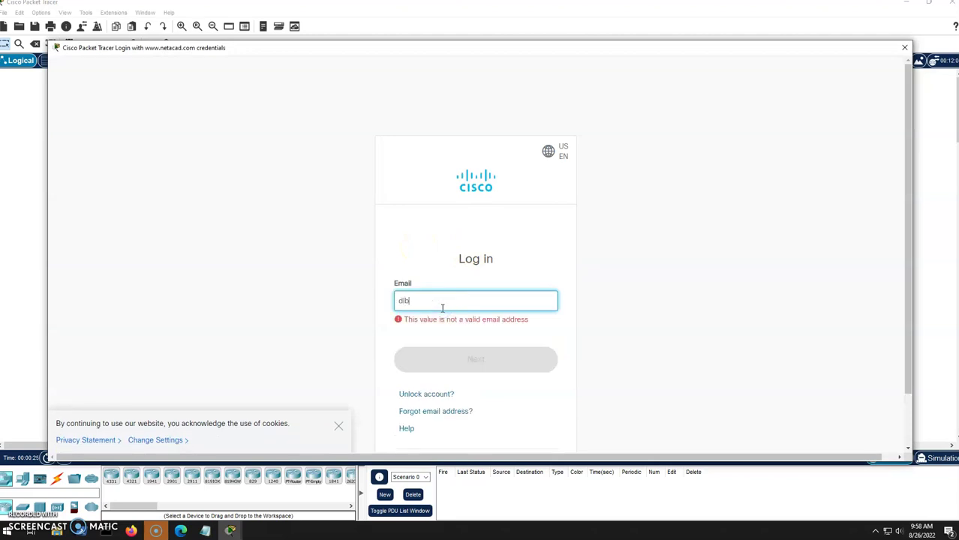
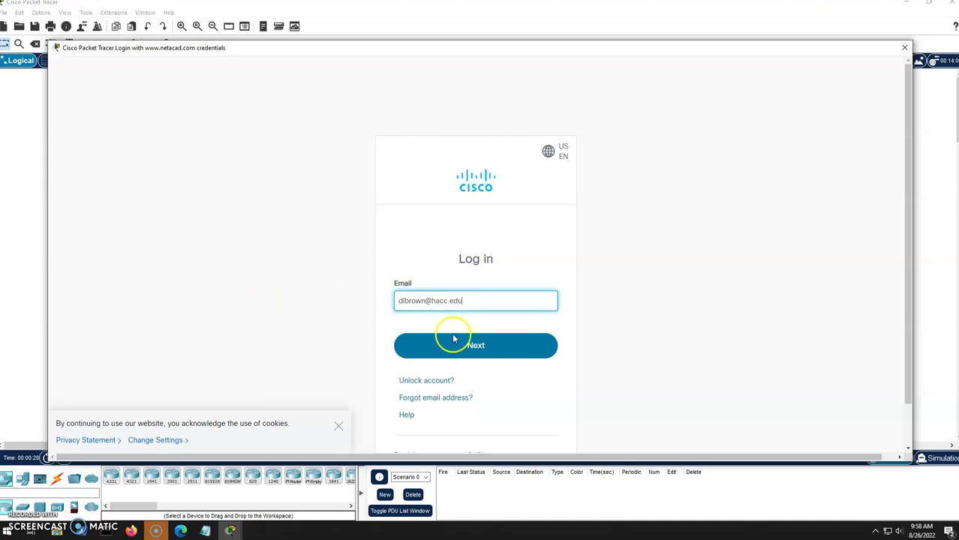
click(501, 346)
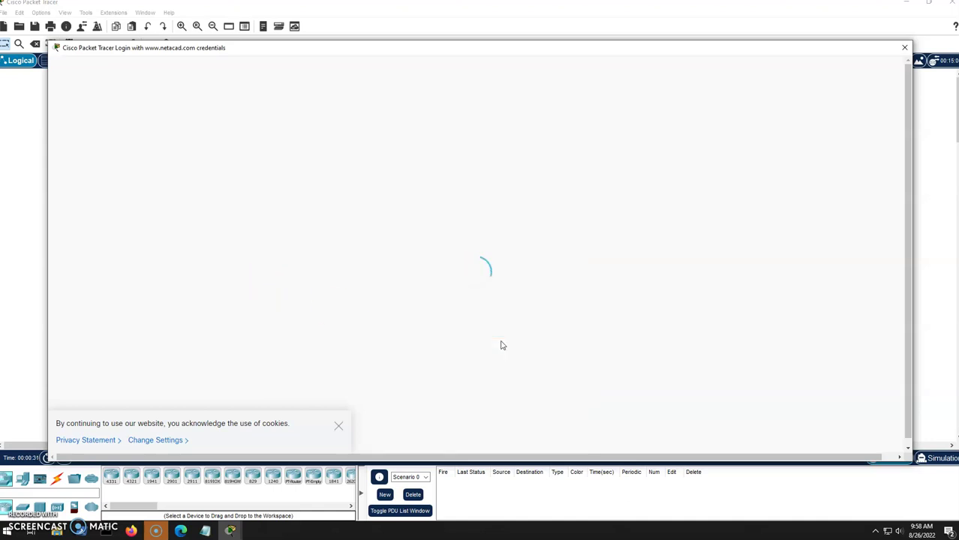
click(480, 341)
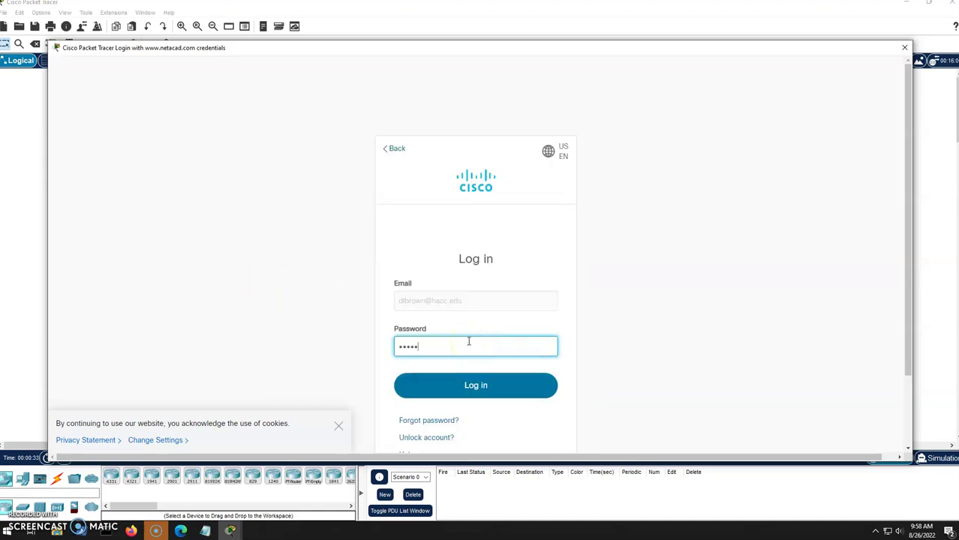
key(Return)
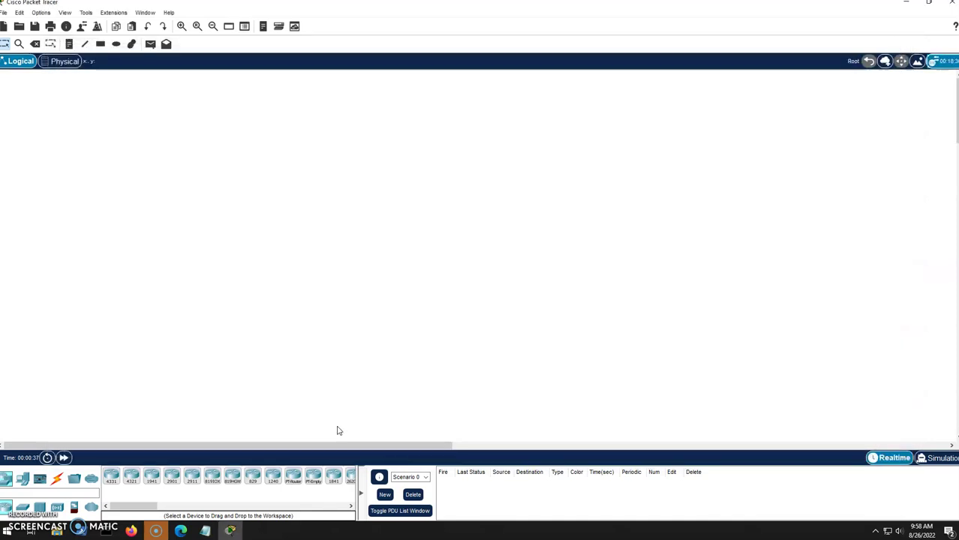
click(420, 334)
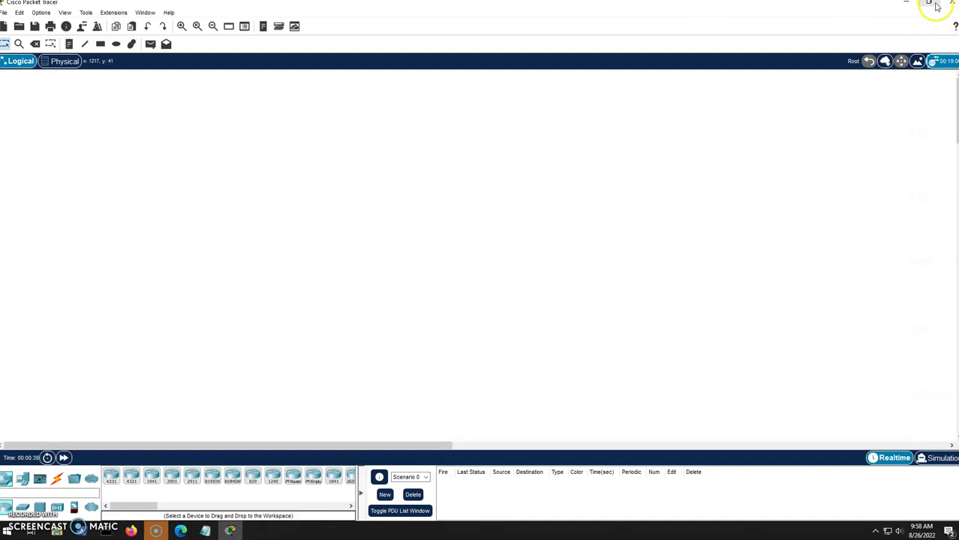
Resize the Packet Tracer window and open CNT-125-PTv8-Intro-Lab.pkt from Downloads.
click(910, 9)
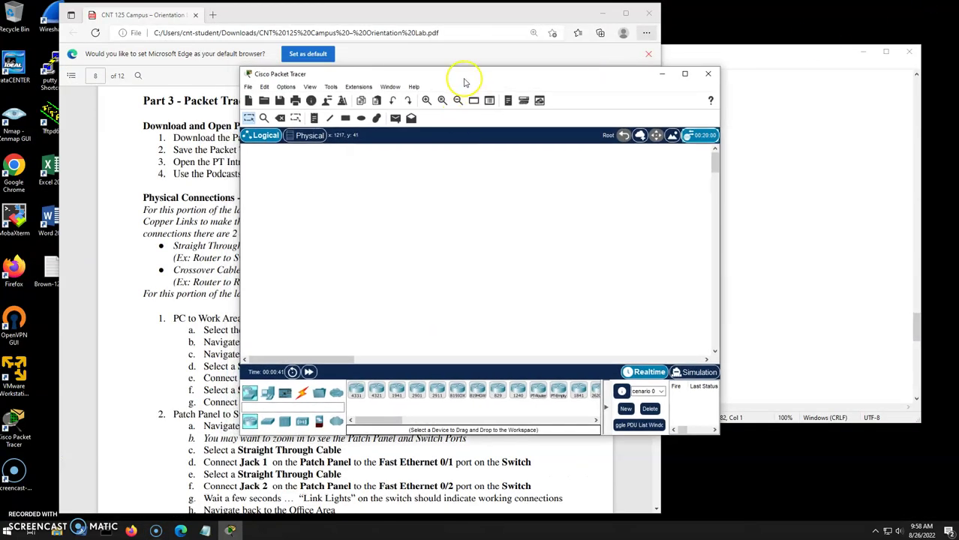
drag(456, 78, 337, 26)
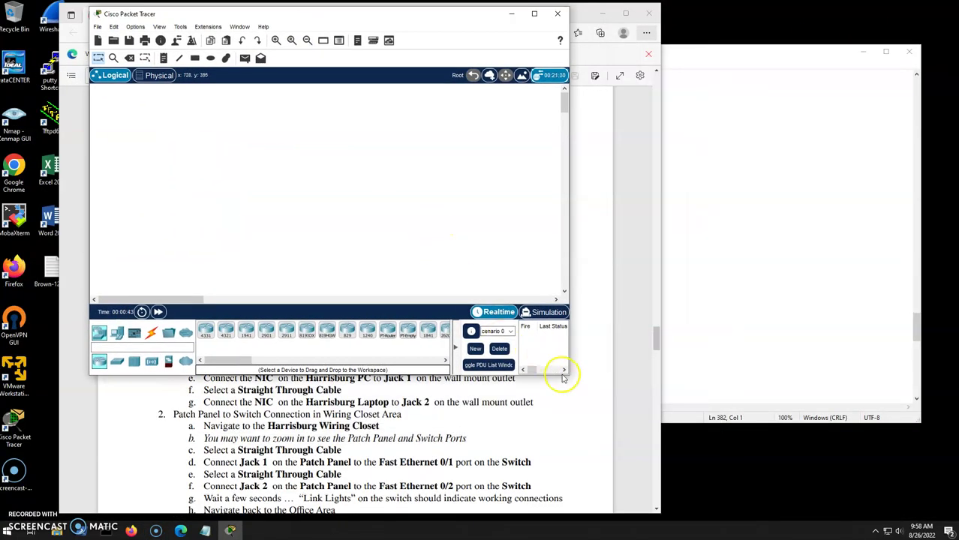
drag(568, 372, 918, 501)
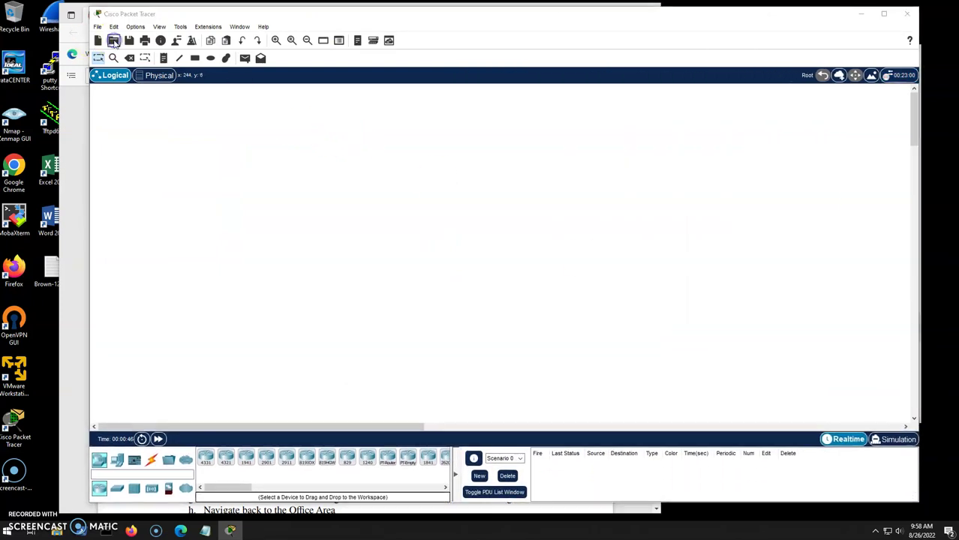
click(113, 39)
click(134, 112)
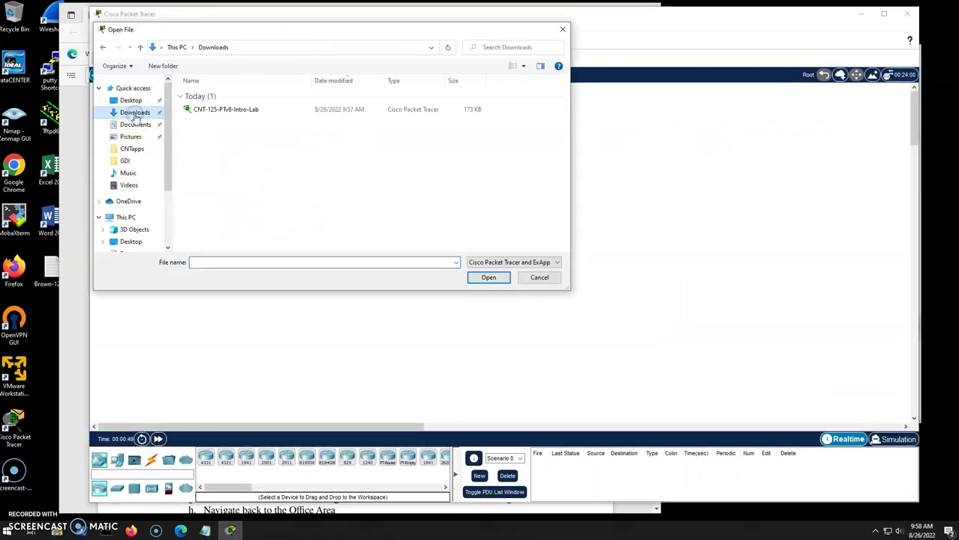
click(226, 110)
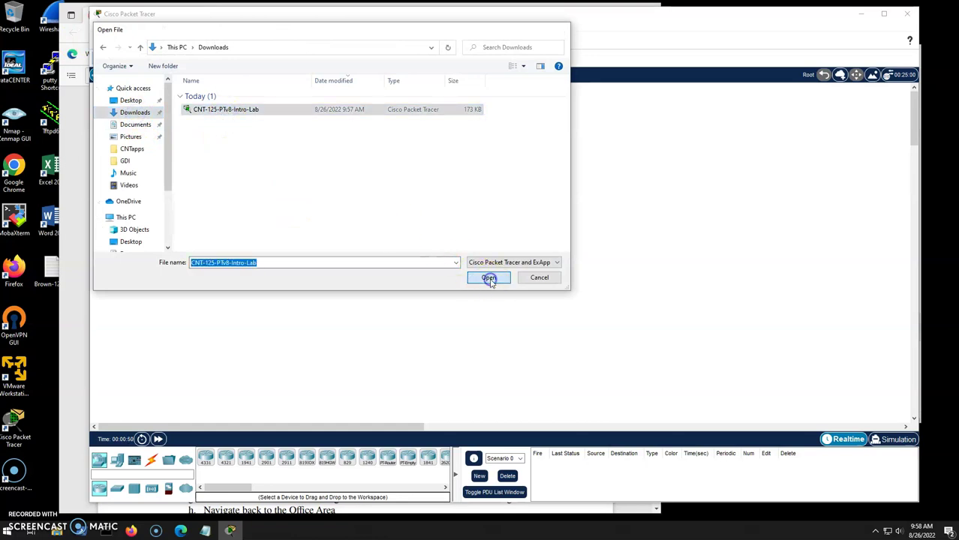
click(489, 277)
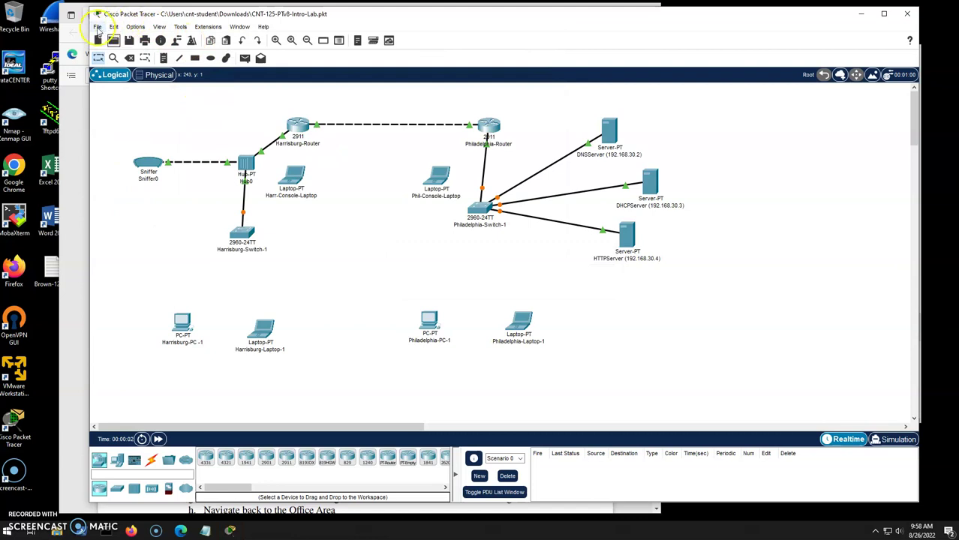
Save the lab as CNT-125-PTv8-Intro-Lab-WORKING.pkt using Save As.
click(98, 27)
click(128, 94)
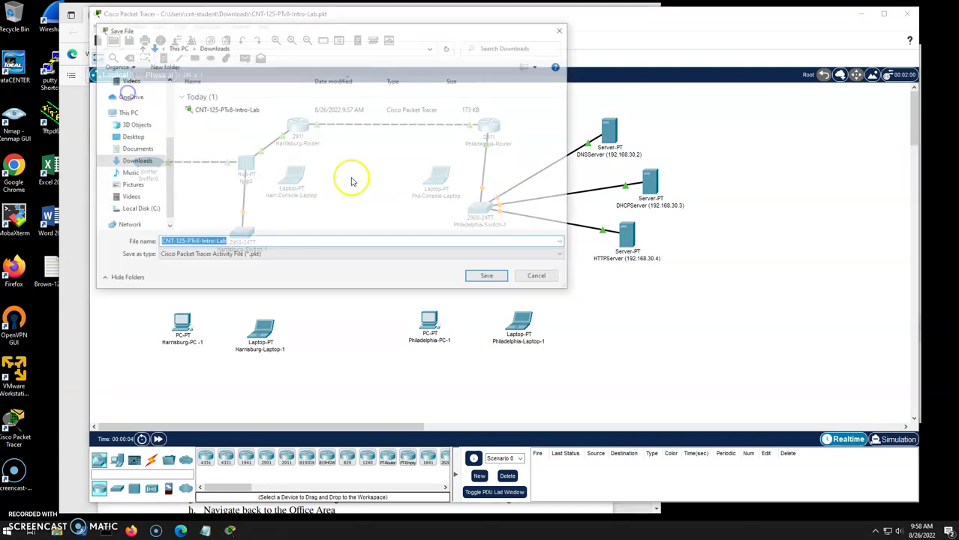
click(232, 242)
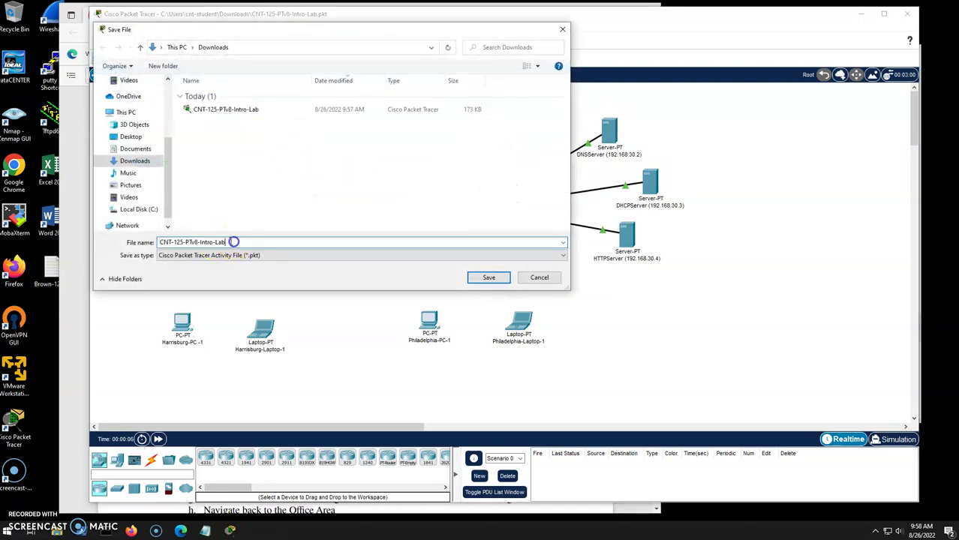
text(-WORKING)
click(489, 277)
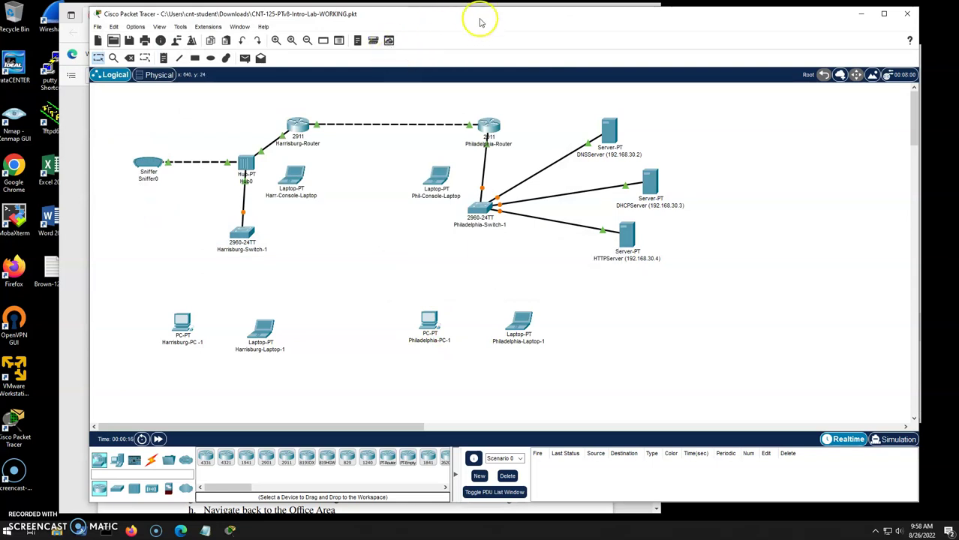
Place the lab instructions PDF on the left with a narrowed Packet Tracer window beside it.
drag(482, 15, 518, 20)
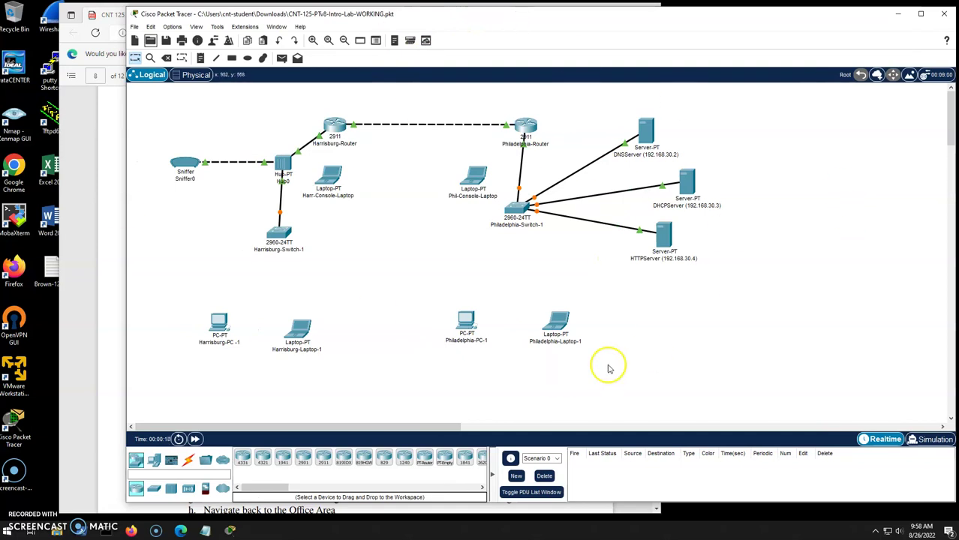
click(106, 208)
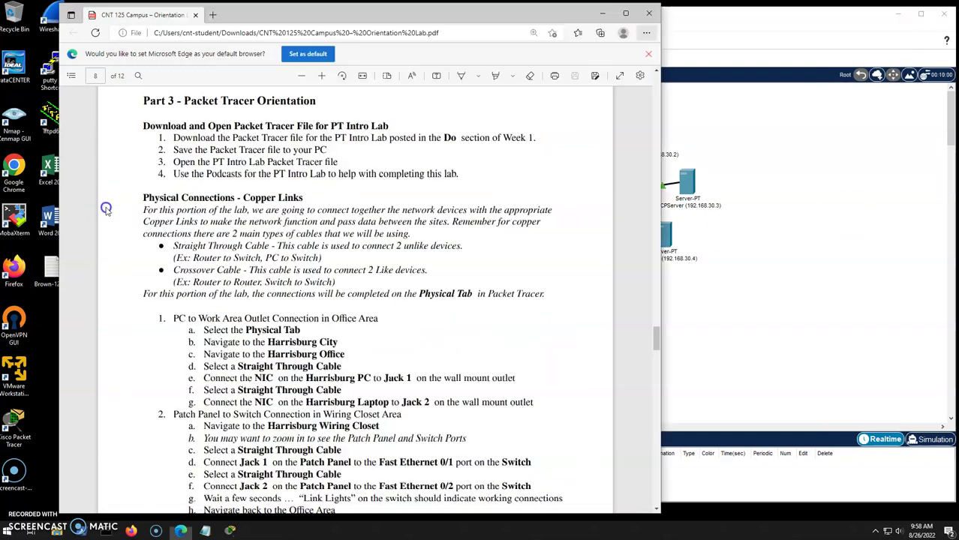
drag(454, 17, 406, 12)
scroll(299, 259, down, 2)
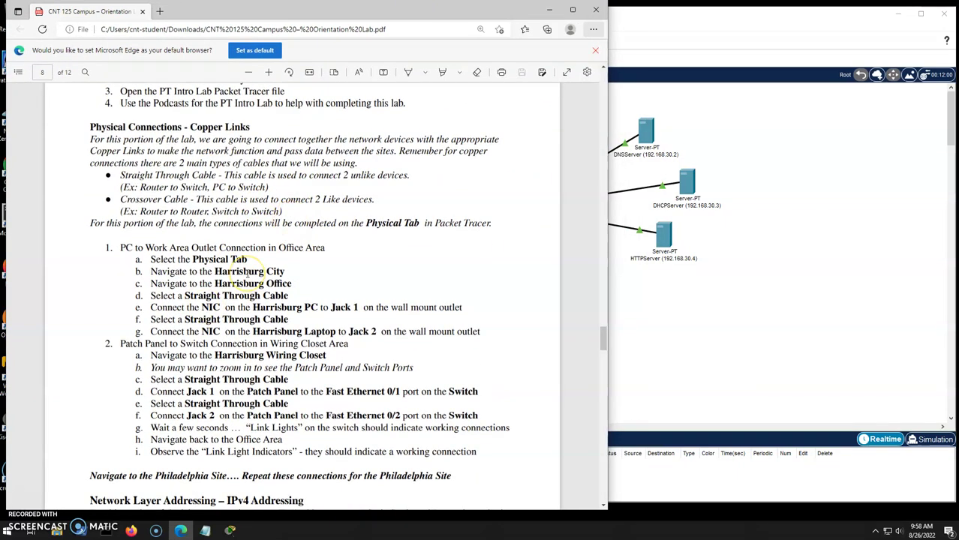
click(811, 314)
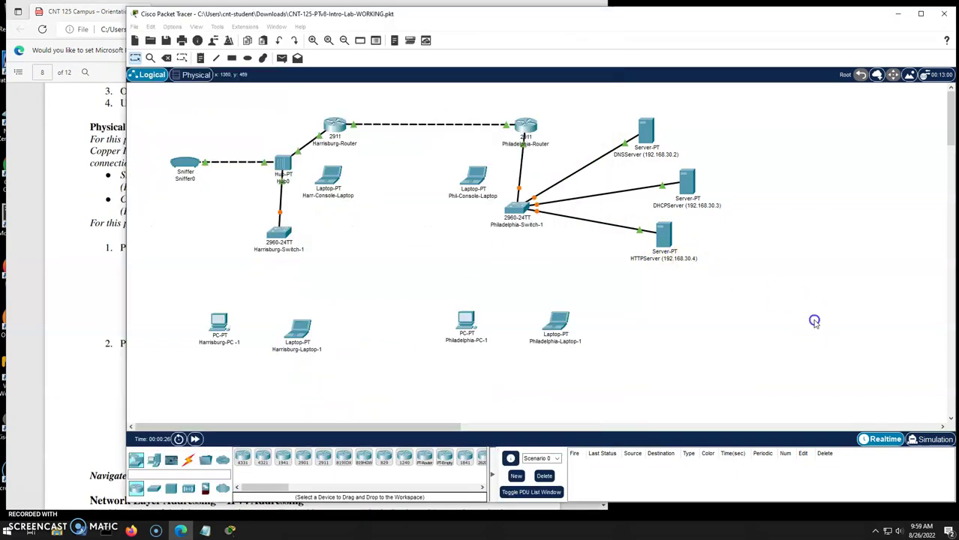
drag(126, 210, 275, 215)
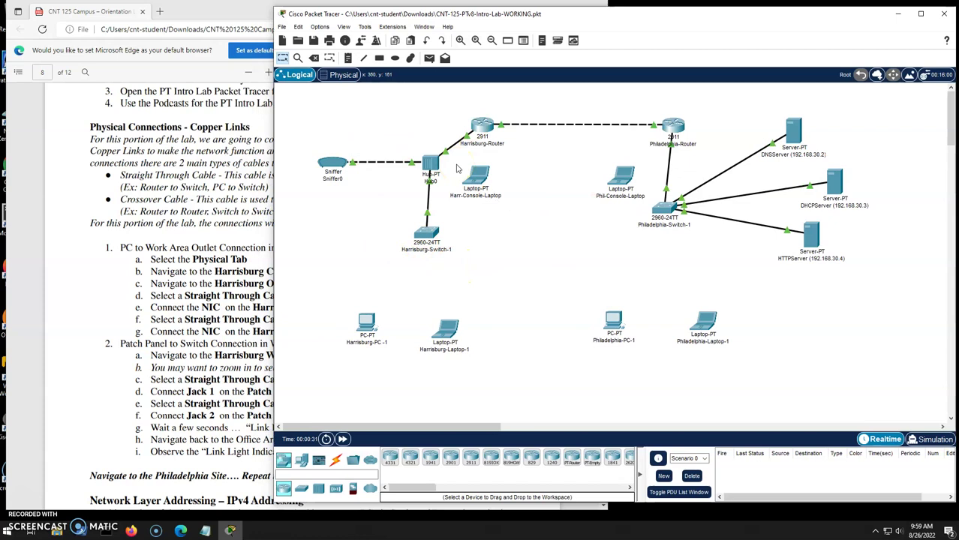
In the Physical view's Harrisburg Office, cable the PC's FastEthernet0 to wall mount Jack1 with straight-through copper.
click(340, 75)
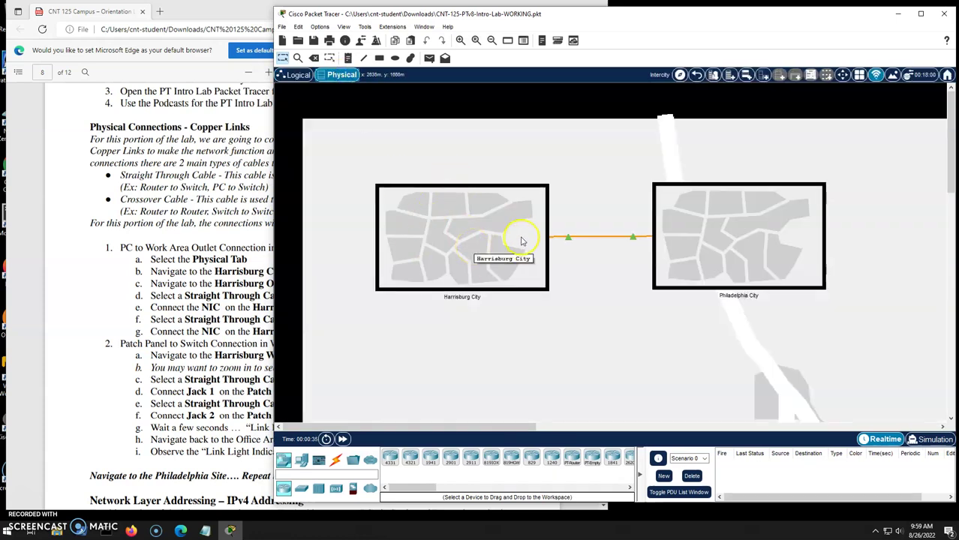
click(471, 218)
click(394, 203)
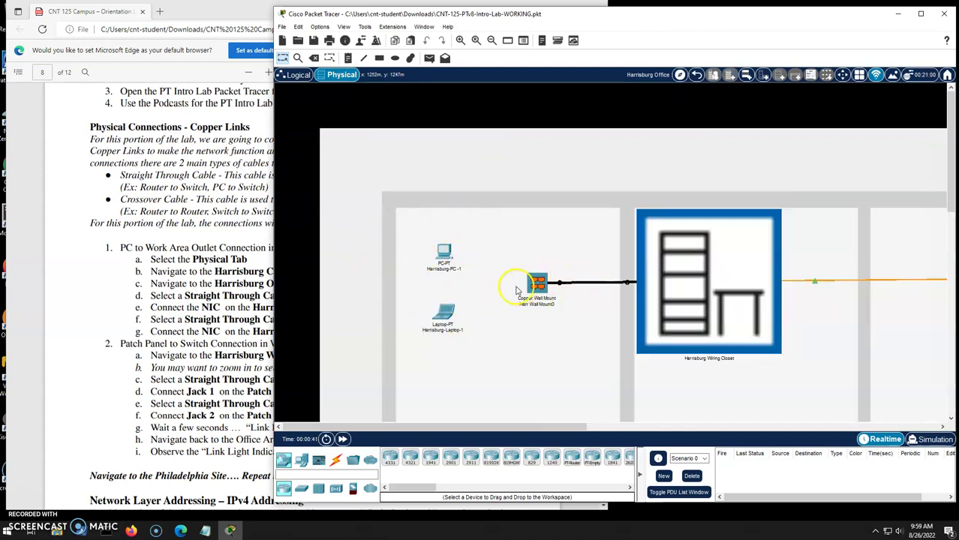
click(335, 460)
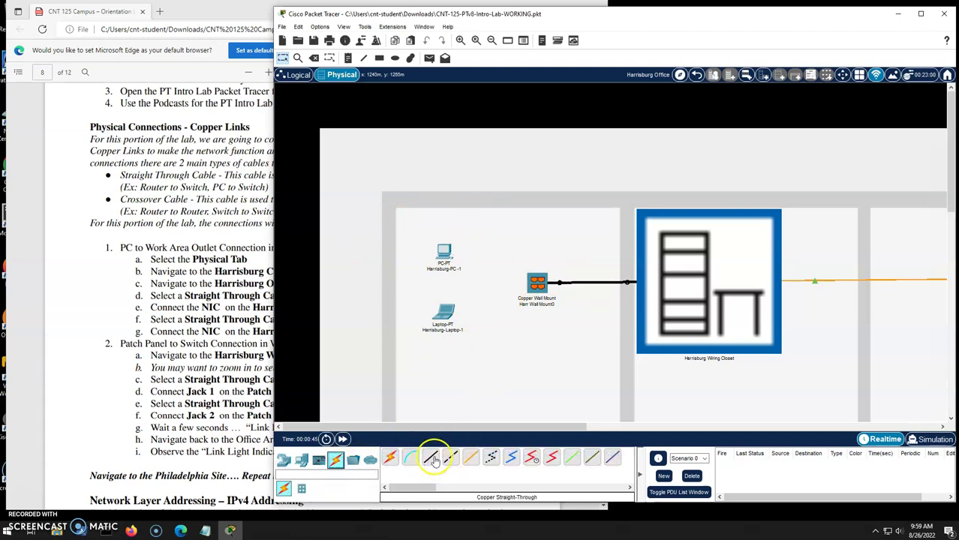
click(434, 461)
click(444, 254)
click(462, 294)
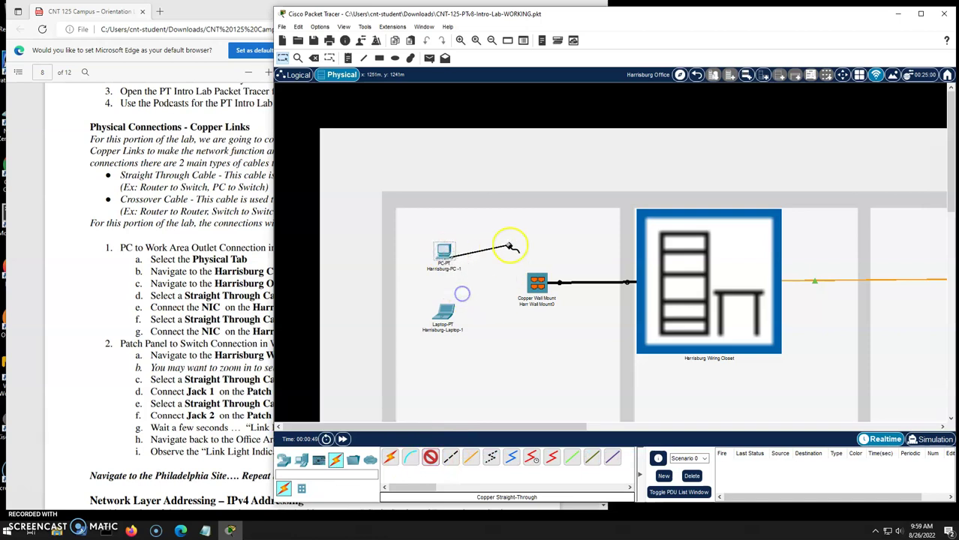
click(538, 283)
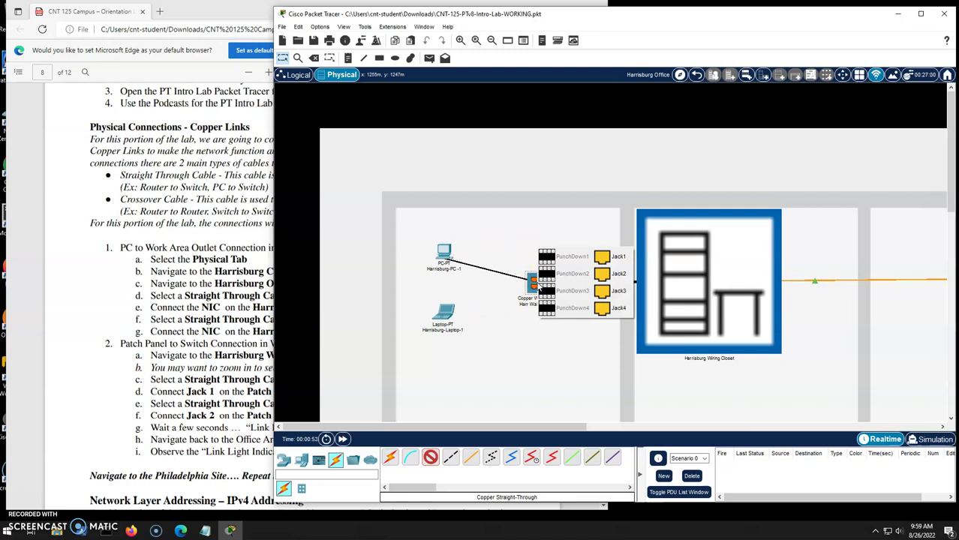
click(619, 258)
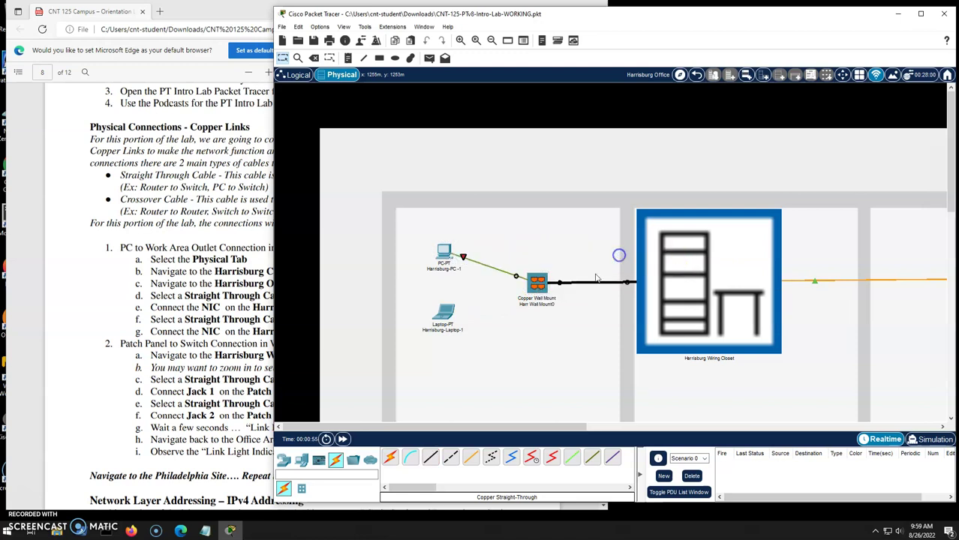
Cable the Harrisburg laptop to the wall mount jack, then enter the Wiring Closet.
click(443, 312)
click(459, 347)
click(518, 303)
click(621, 277)
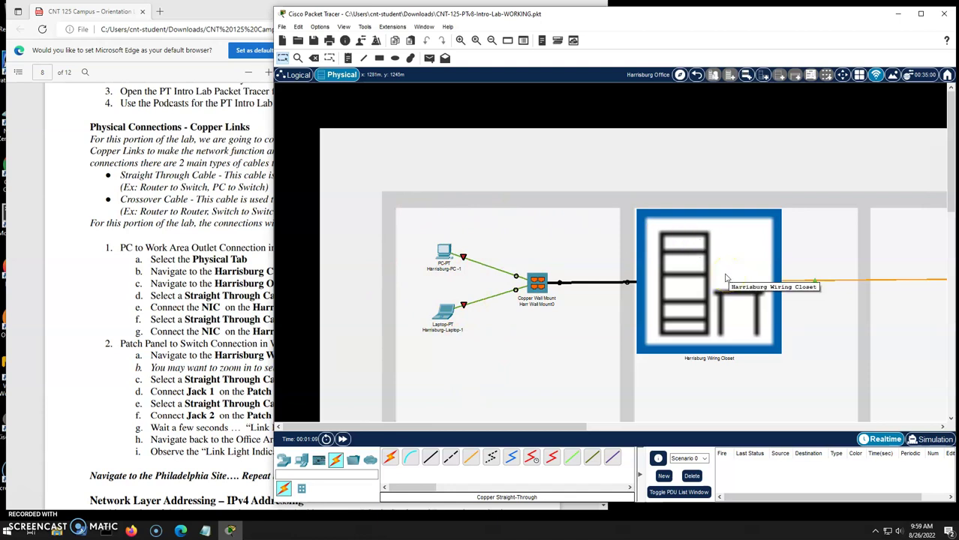
click(718, 286)
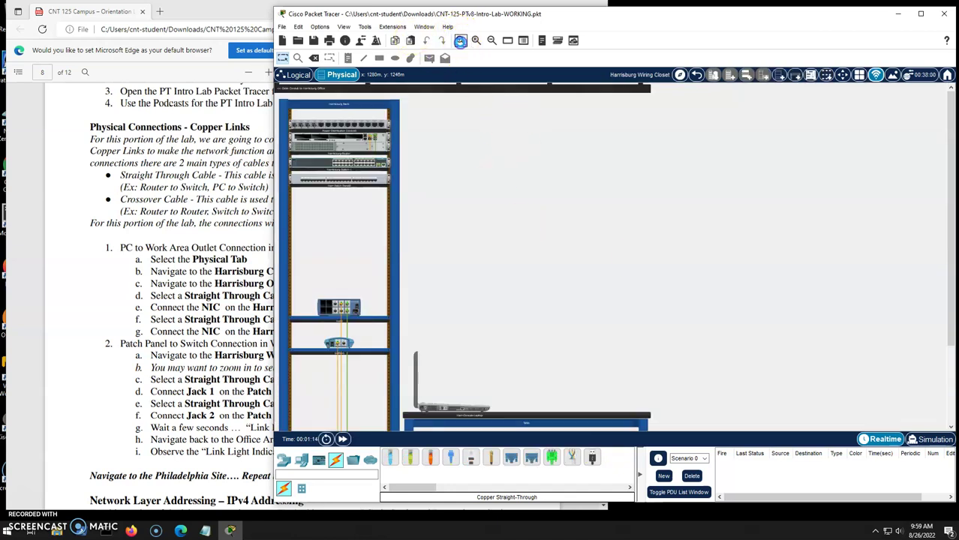
Zoom into the rack and patch Harr Patch Panel0 Jack 1 to Harrisburg-Switch-1 with straight-through copper.
click(460, 40)
click(460, 41)
scroll(529, 221, down, 3)
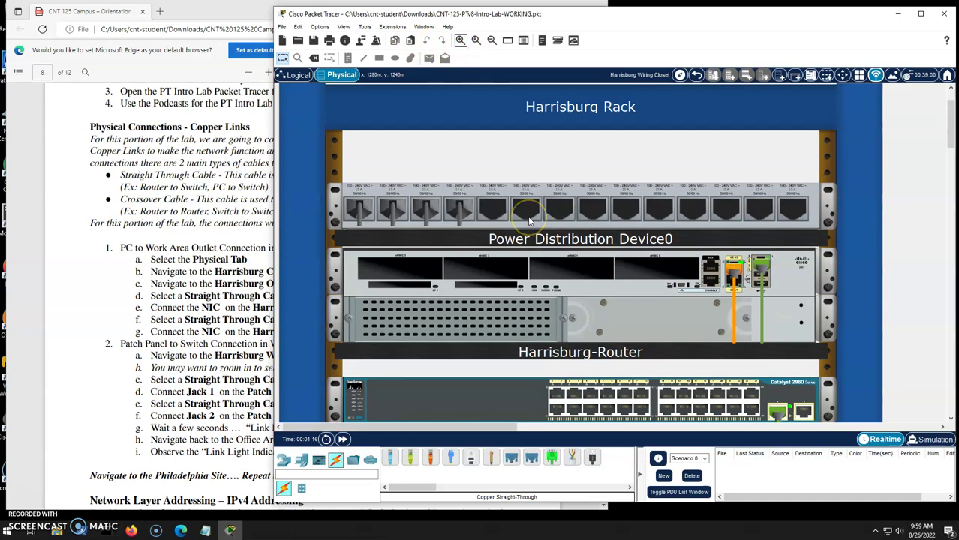
scroll(529, 221, down, 2)
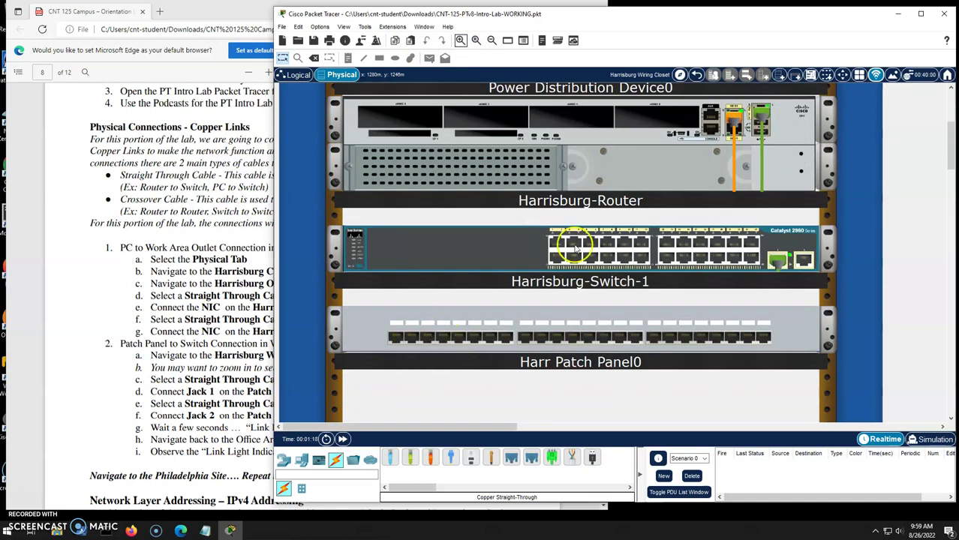
mouse_move(593, 241)
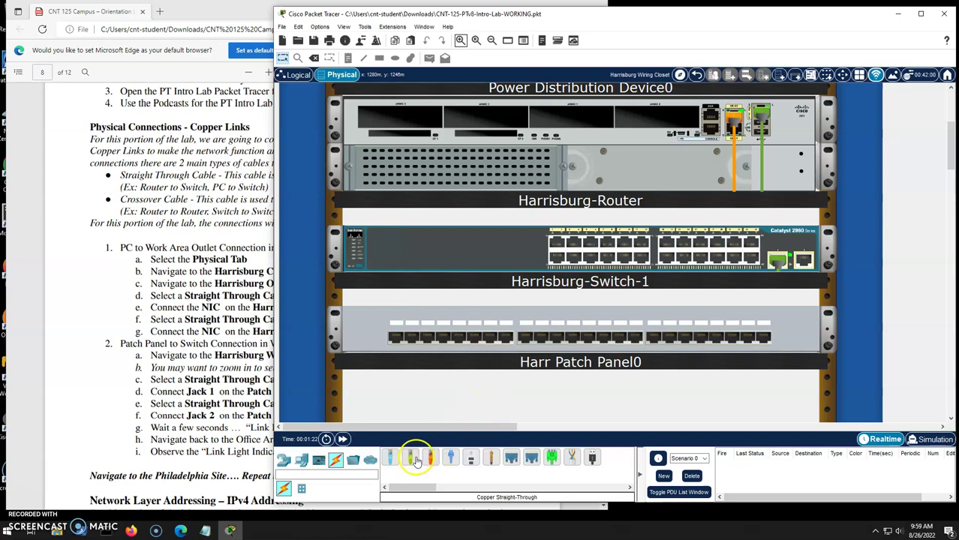
click(410, 460)
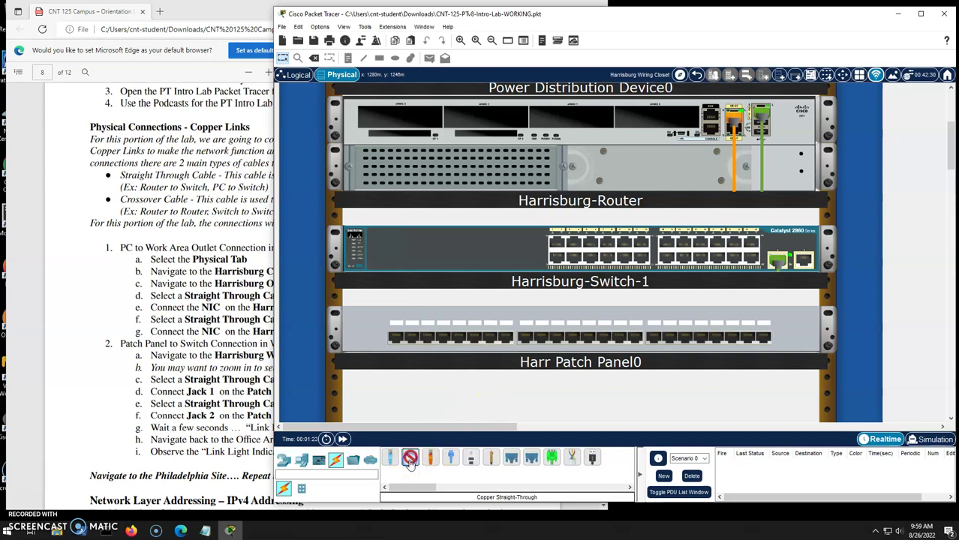
click(396, 337)
click(556, 242)
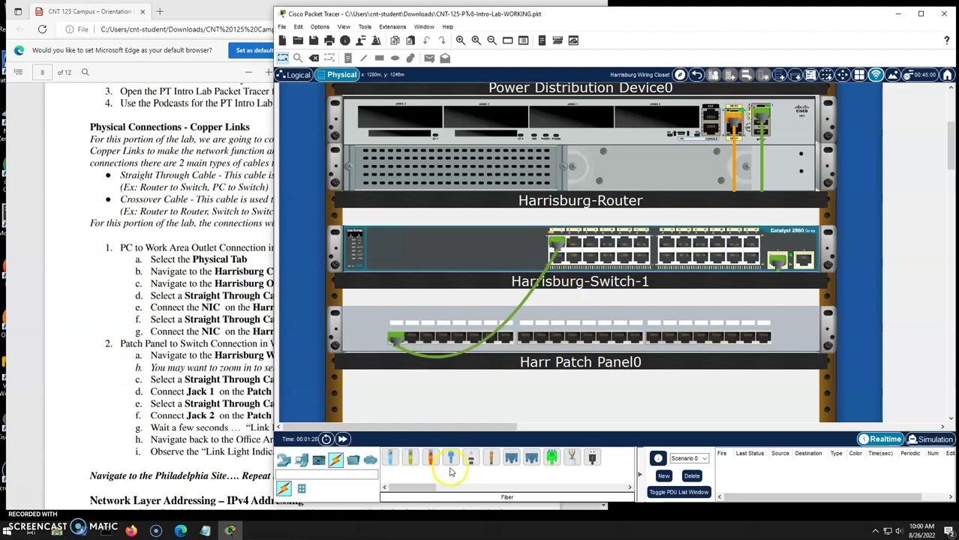
Patch Jack 2 to Harrisburg-Switch-1 too, then go back to the Harrisburg Office.
click(411, 460)
click(412, 336)
click(556, 257)
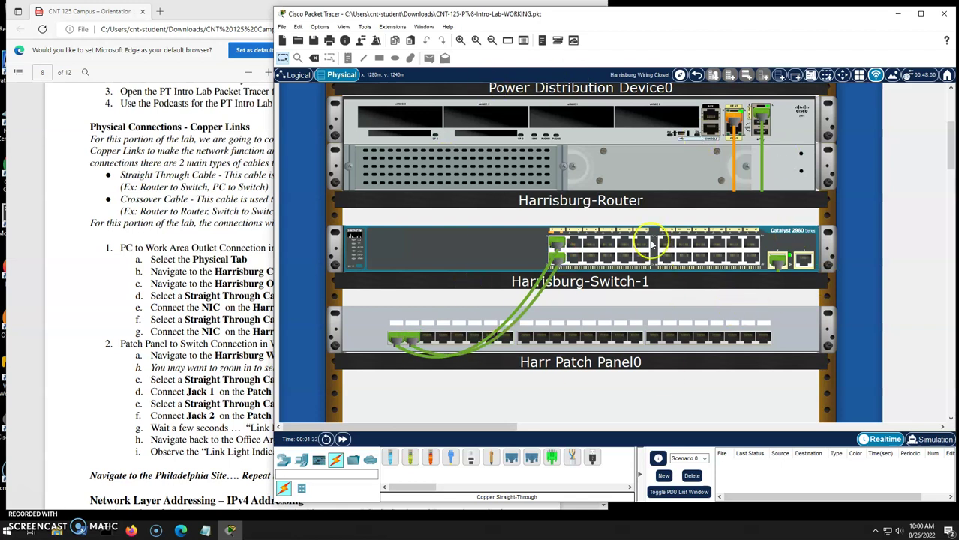
mouse_move(653, 244)
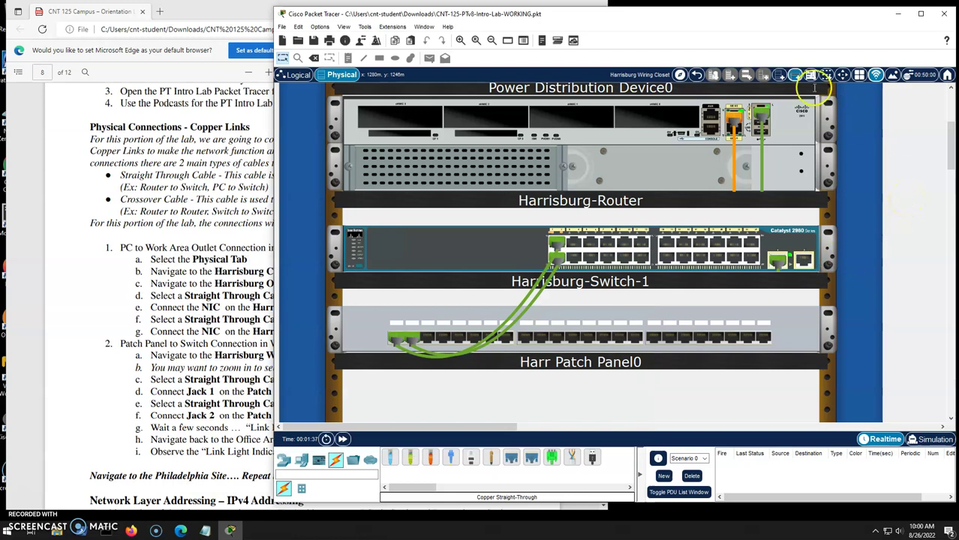
click(696, 75)
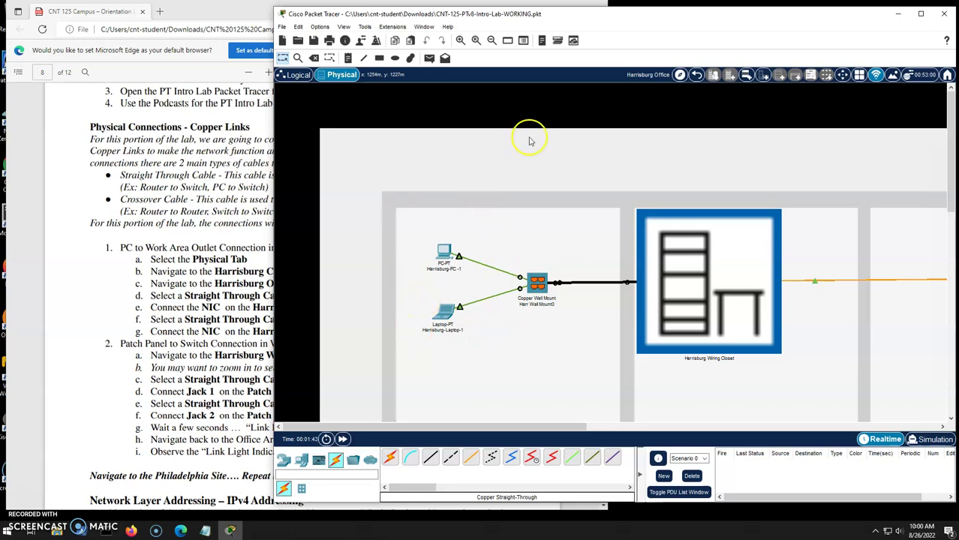
Navigate from Harrisburg out to the city map and into the Philadelphia Office.
click(696, 75)
click(696, 75)
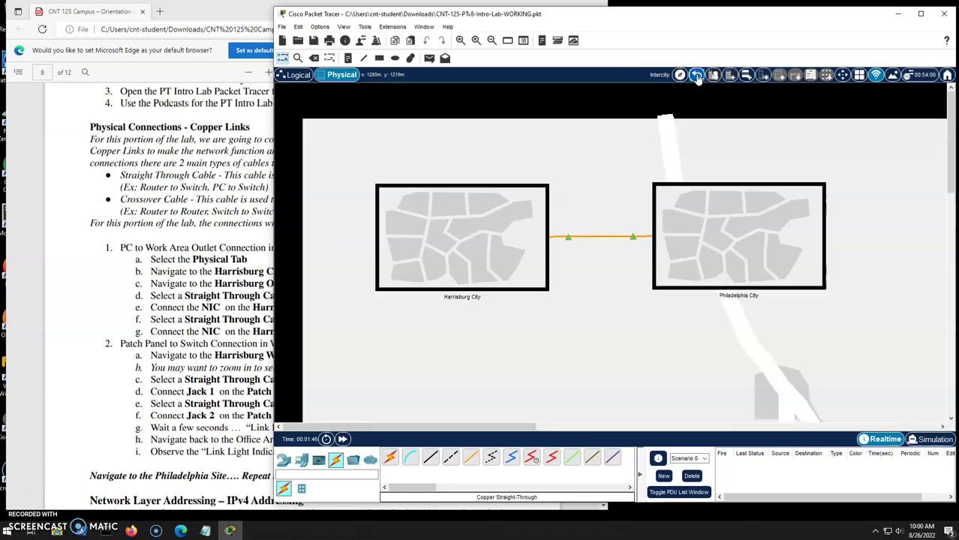
click(717, 267)
click(404, 197)
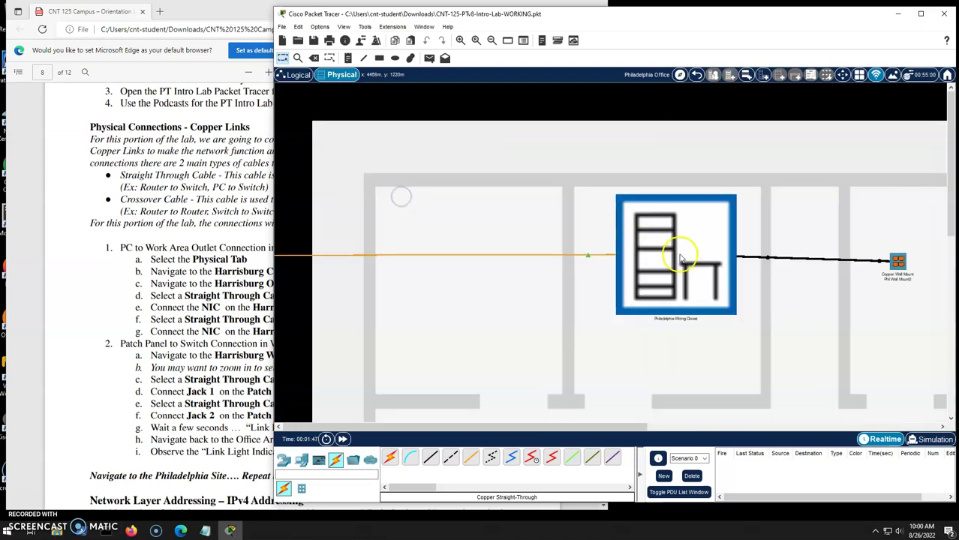
drag(617, 428, 798, 428)
Cable Philadelphia PC FastEthernet0 to Jack3 and the laptop's FastEthernet0 to the wall mount.
click(431, 457)
click(673, 247)
click(700, 288)
click(553, 261)
click(617, 267)
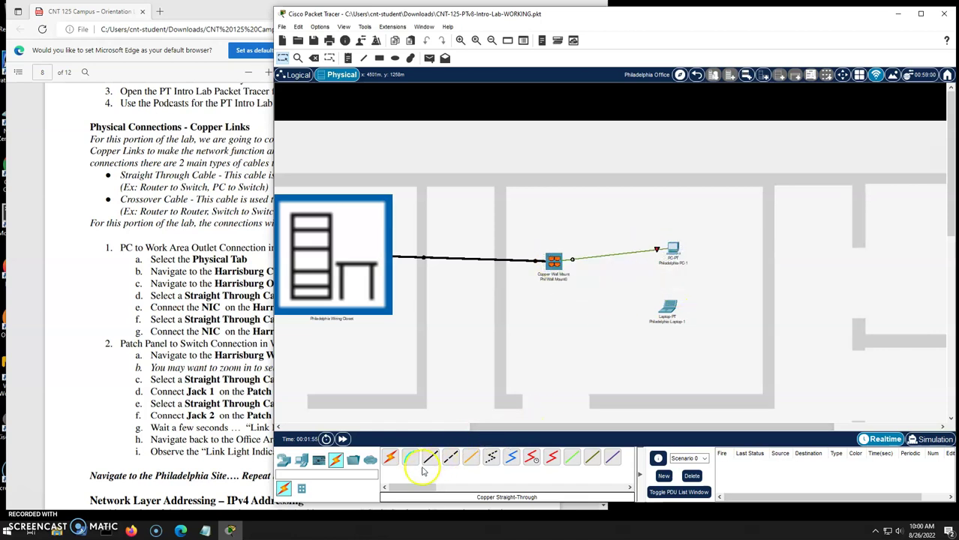
click(666, 309)
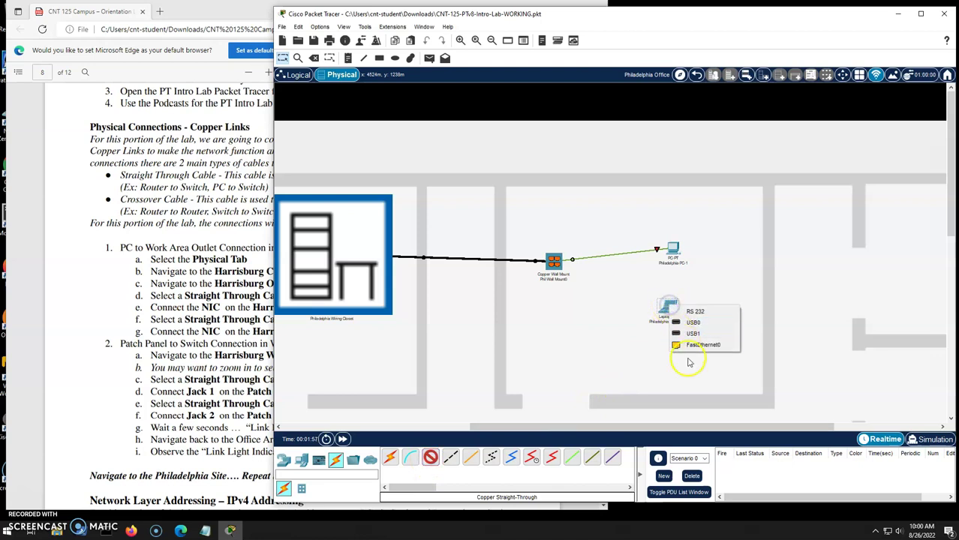
click(694, 342)
click(553, 261)
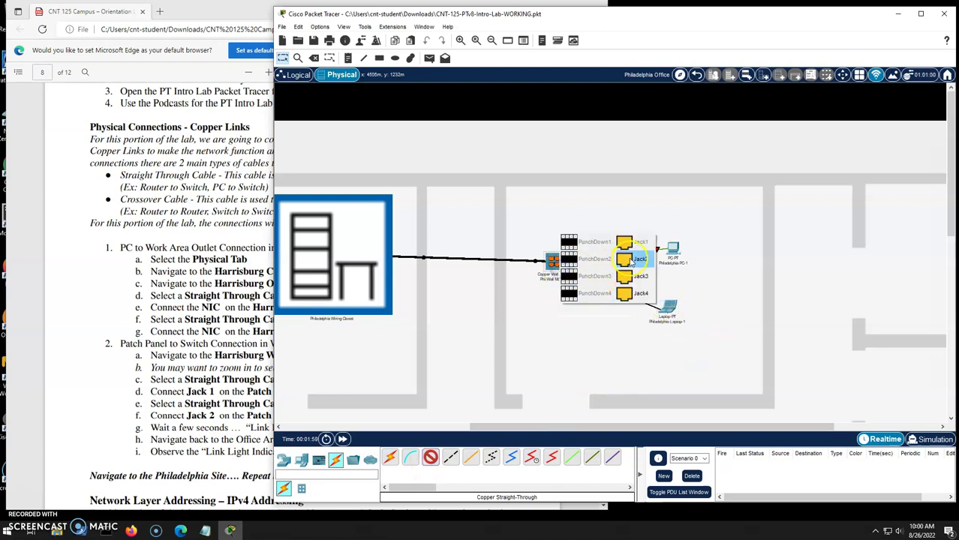
click(617, 275)
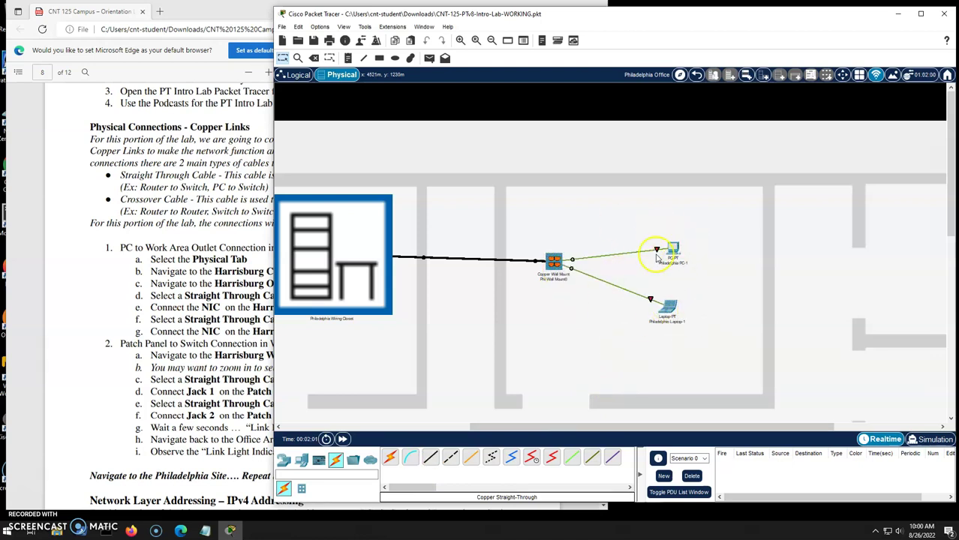
In the Philadelphia Wiring Closet, patch Jack 1 to Fa0/1 and Jack 2 to Fa0/2 on Philadelphia-Switch-1.
click(297, 250)
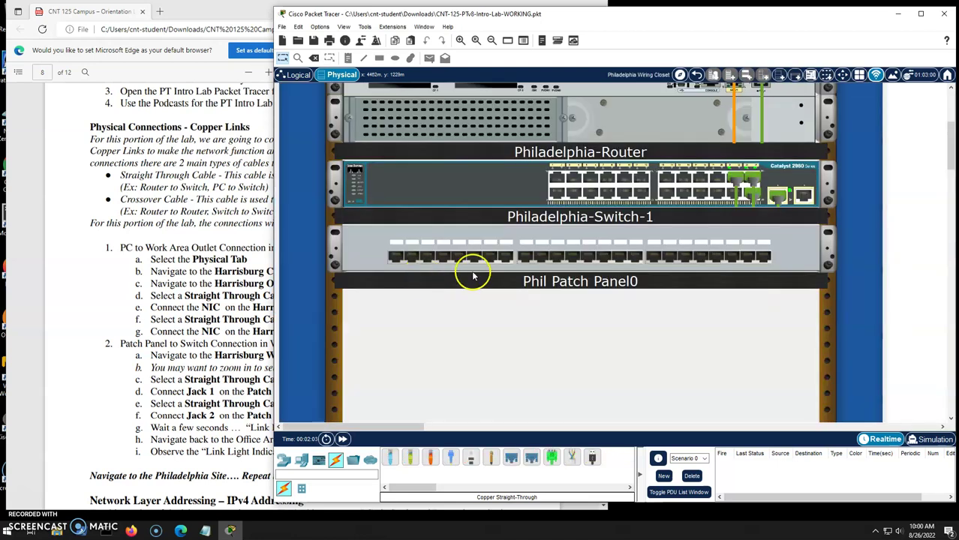
click(409, 458)
click(396, 260)
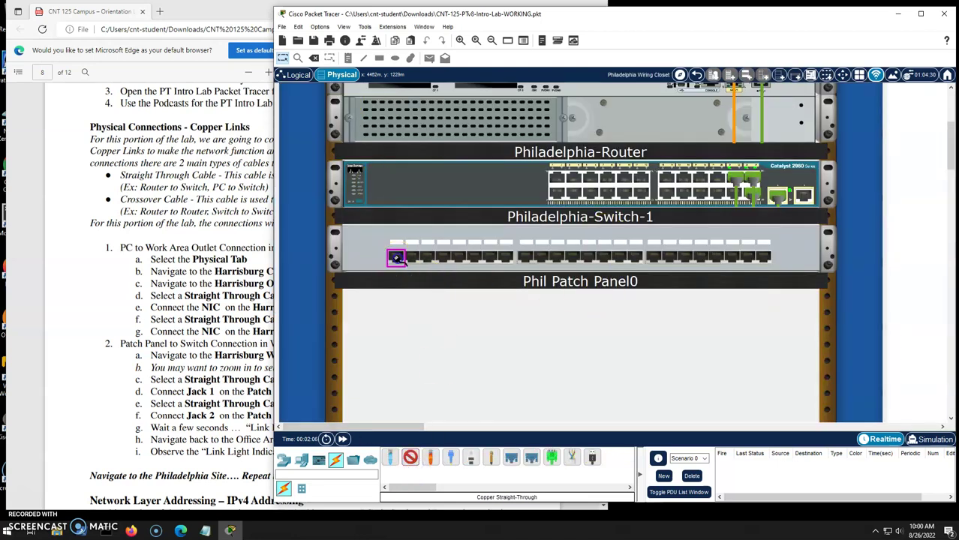
click(557, 178)
click(410, 457)
click(405, 257)
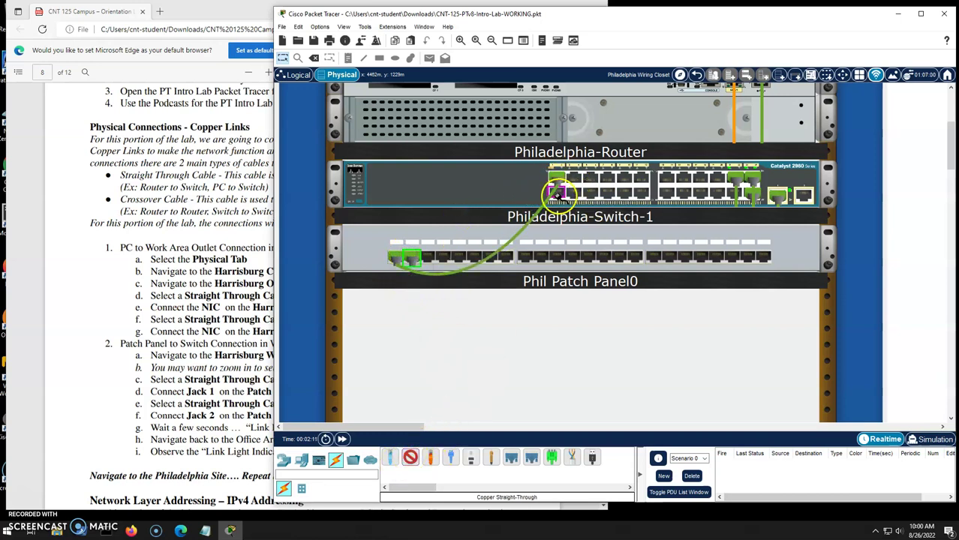
click(556, 193)
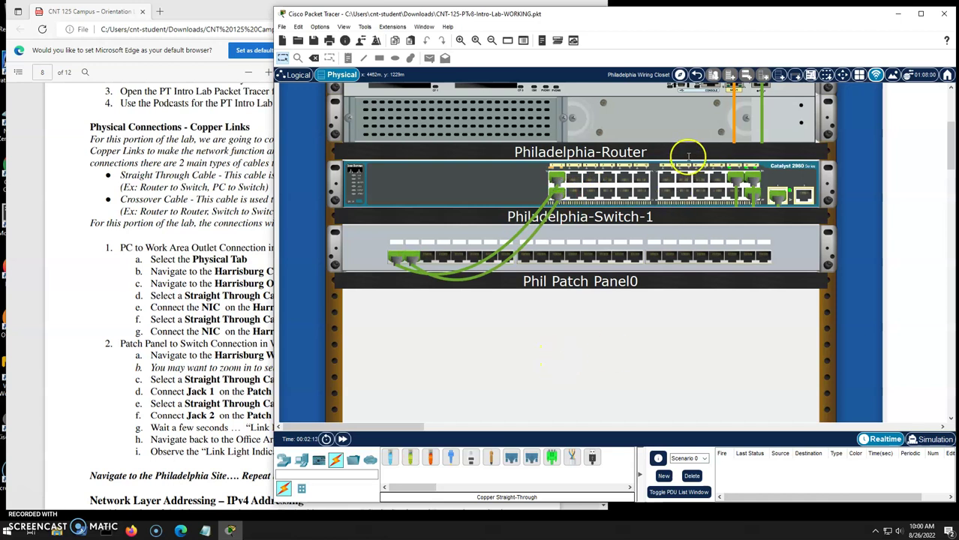
Go back up to the Intercity map and zoom out to show both cities.
click(696, 75)
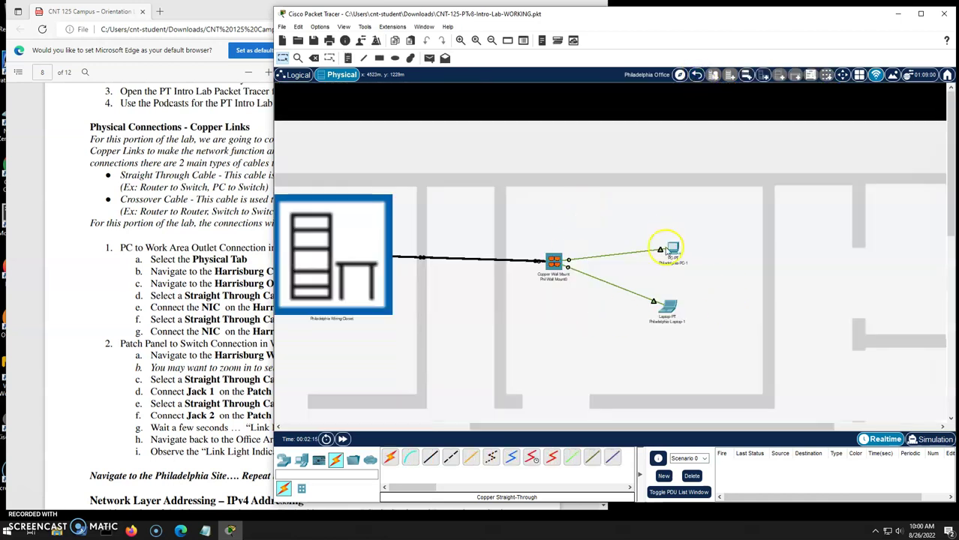
click(698, 75)
click(697, 75)
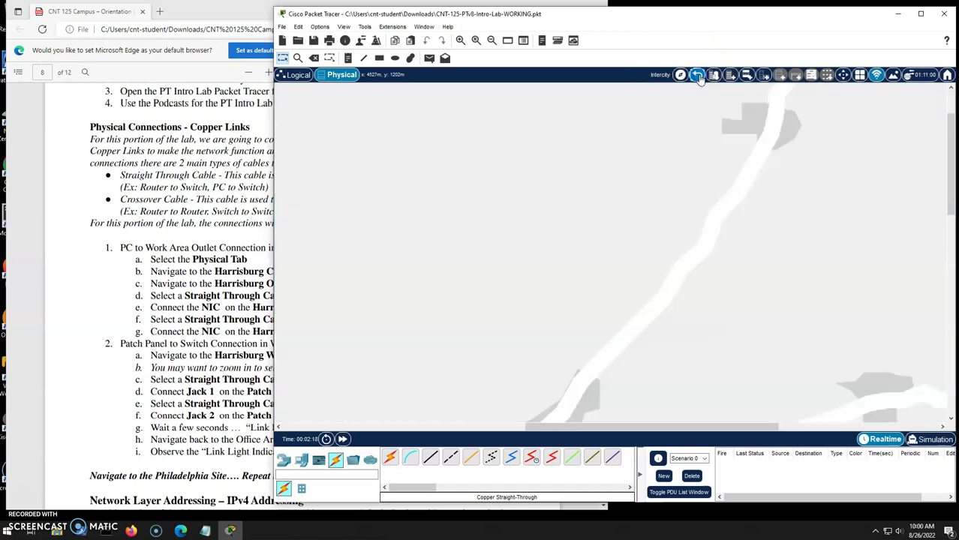
scroll(533, 224, down, 5)
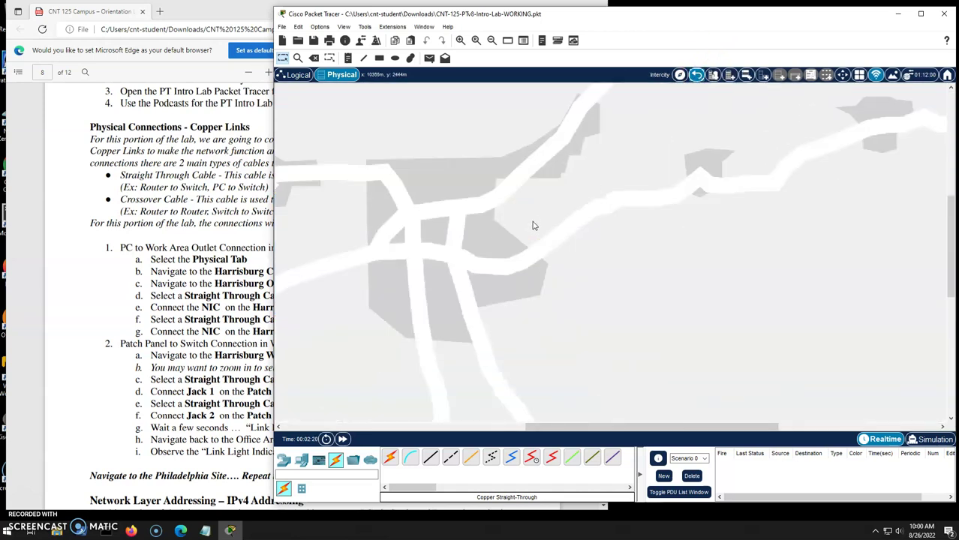
click(492, 40)
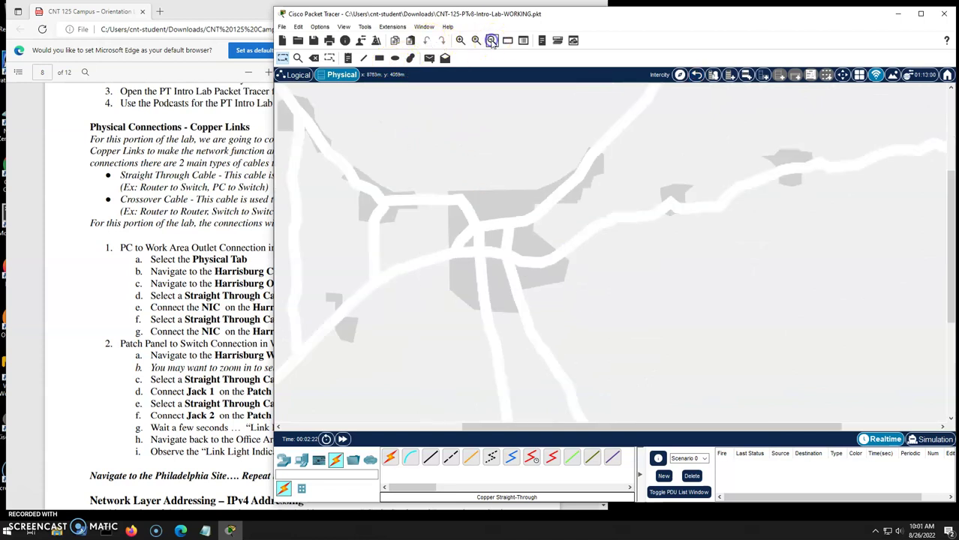
click(492, 40)
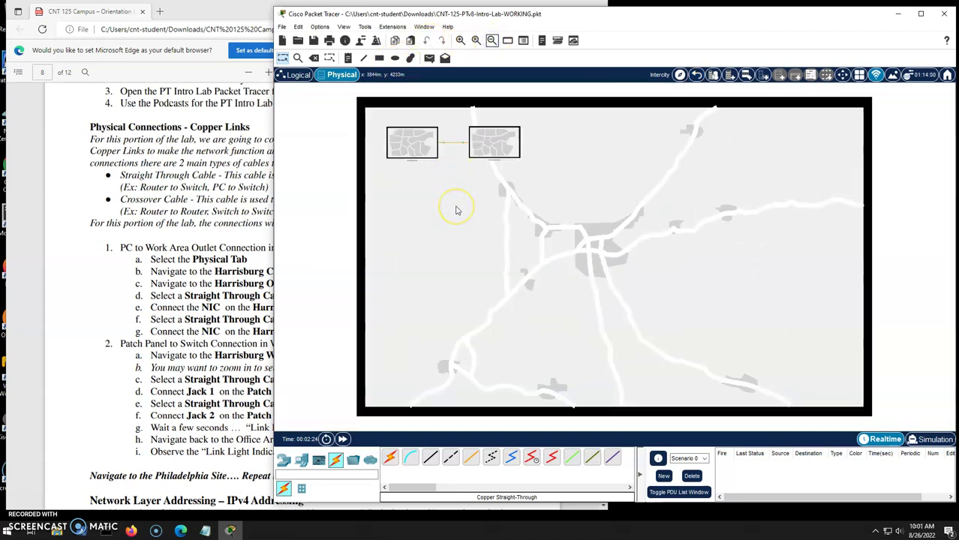
Scroll the lab PDF to page 9's static IPv4 address steps for Harrisburg PC #1.
click(213, 289)
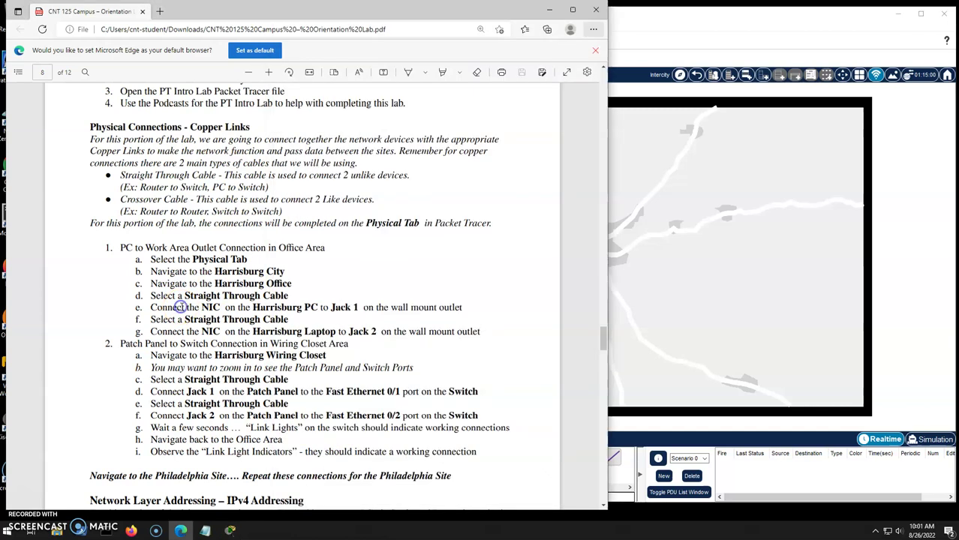
scroll(213, 289, down, 2)
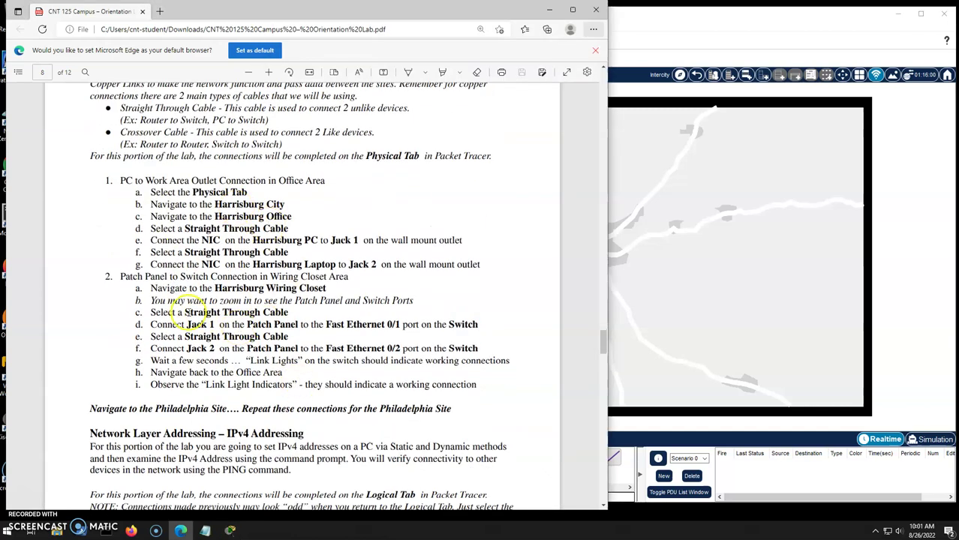
scroll(212, 338, down, 5)
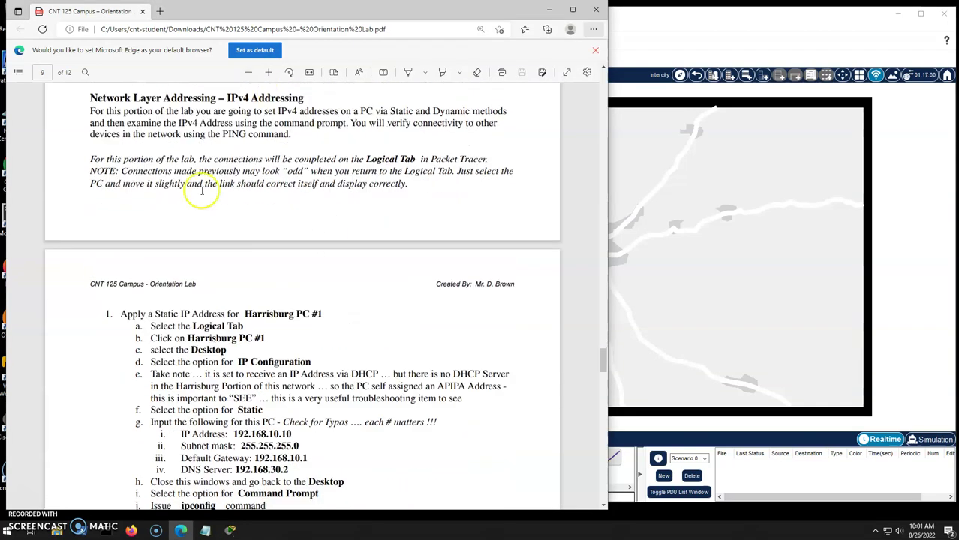
scroll(224, 190, down, 3)
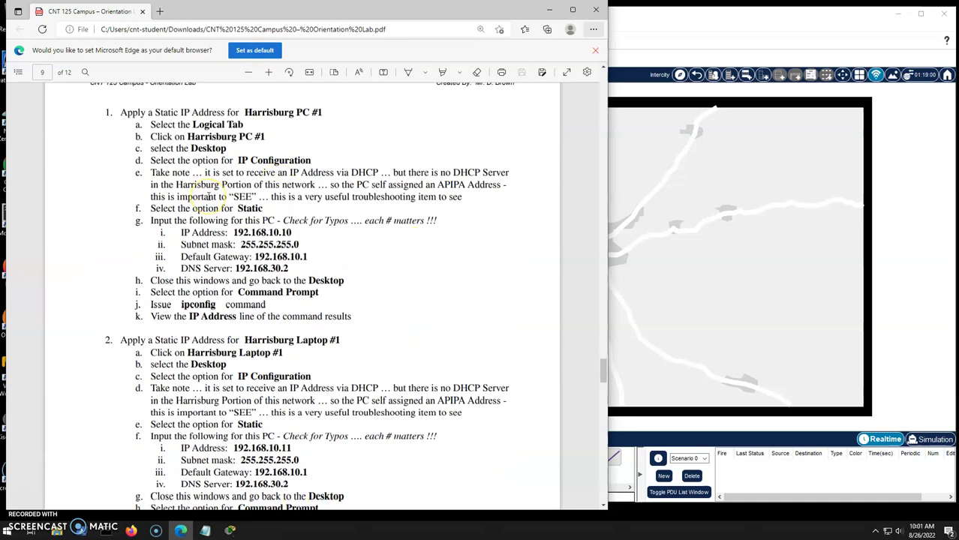
Show Packet Tracer's Logical view and nudge both cities' PCs and laptops so their links redraw.
click(629, 258)
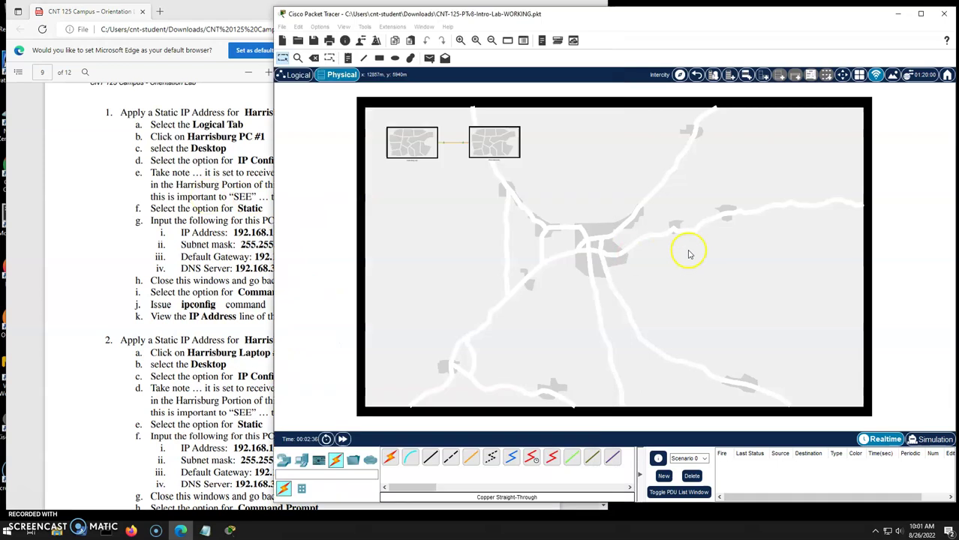
click(295, 75)
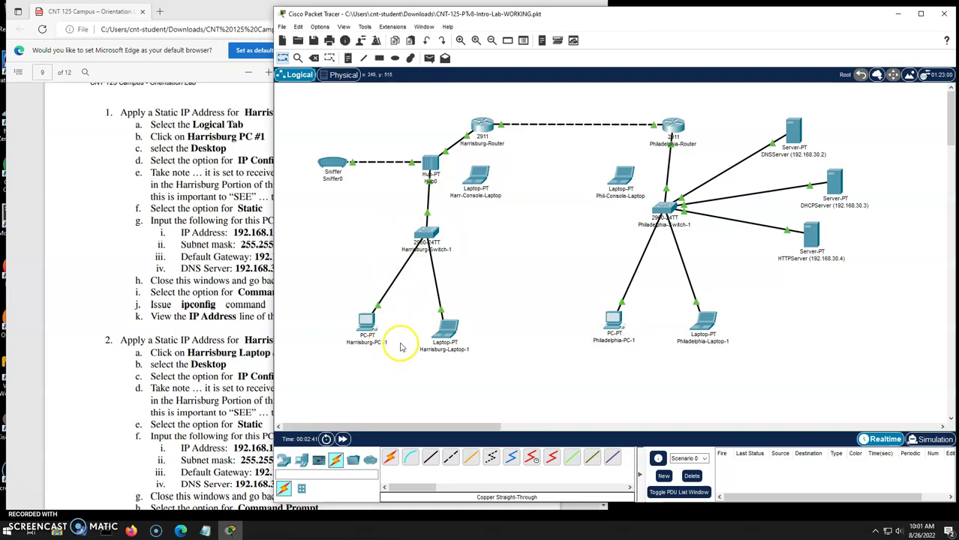
drag(368, 327, 357, 324)
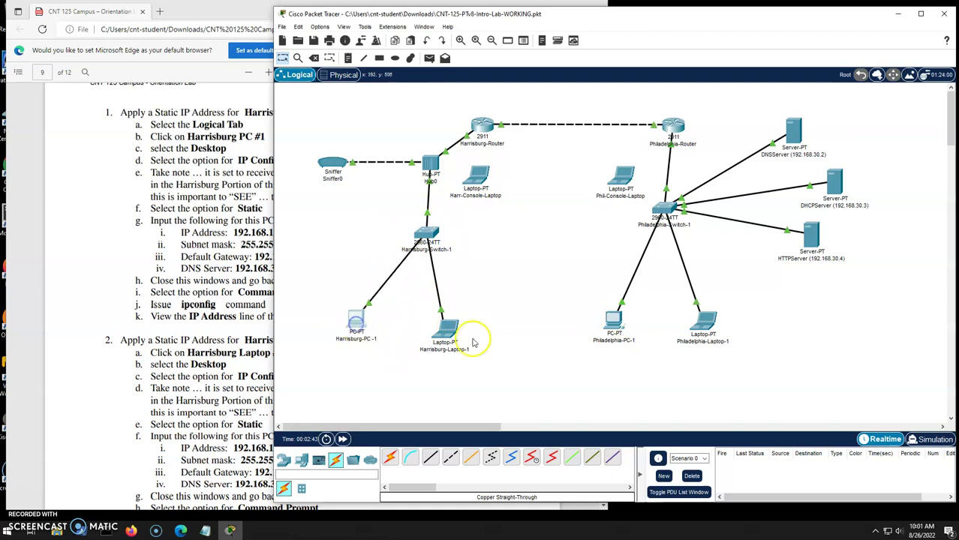
drag(446, 330, 455, 330)
drag(614, 323, 598, 321)
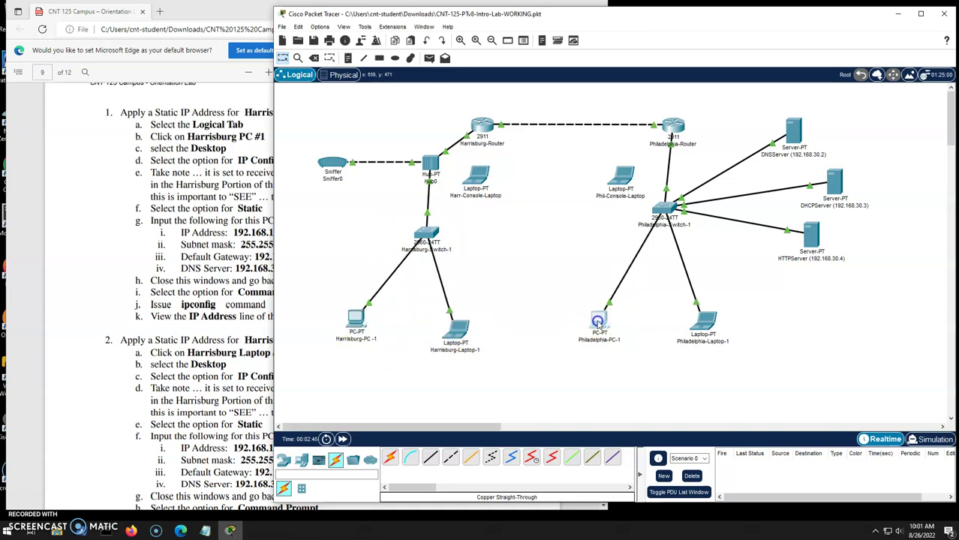
drag(689, 323, 704, 324)
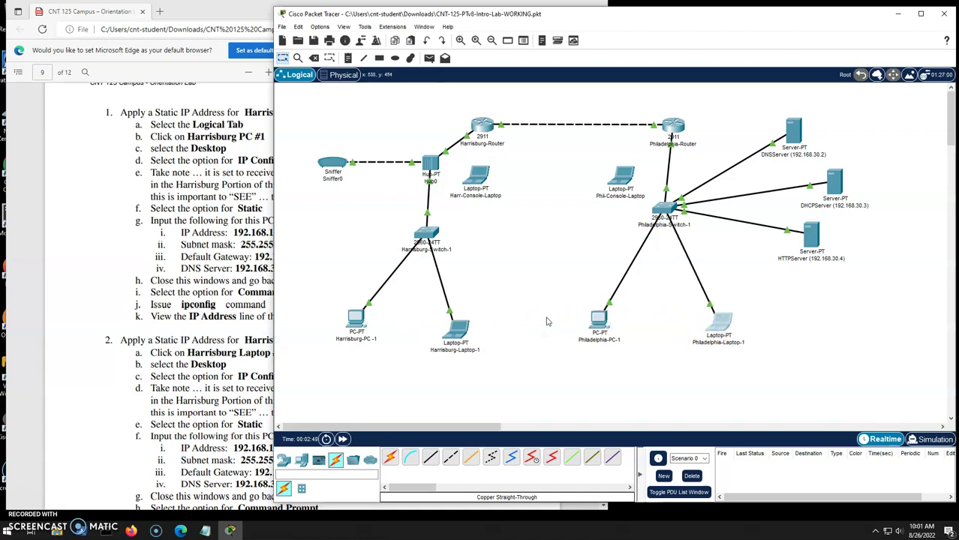
Open Harrisburg PC-1's IP Configuration, choose Static, and start entering address 192.168.10.10.
click(356, 323)
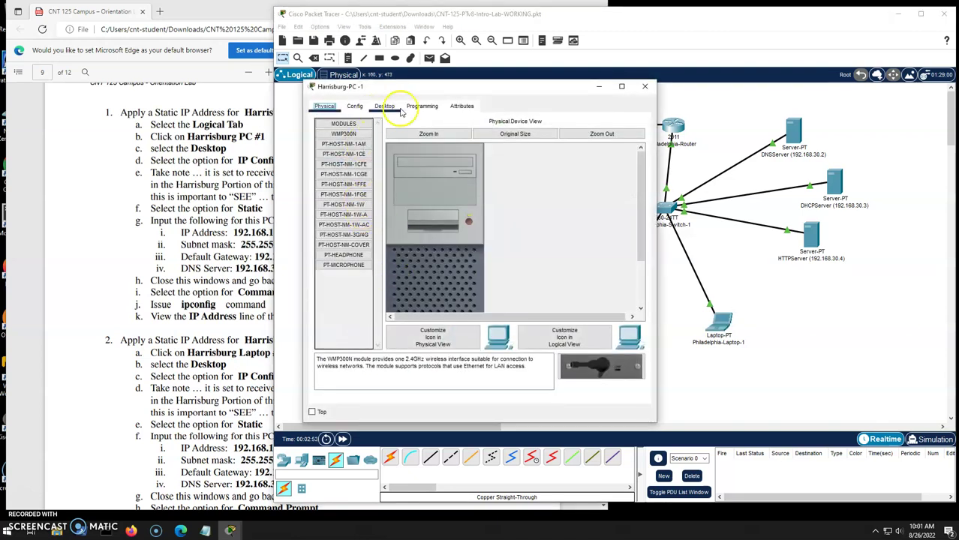
click(386, 106)
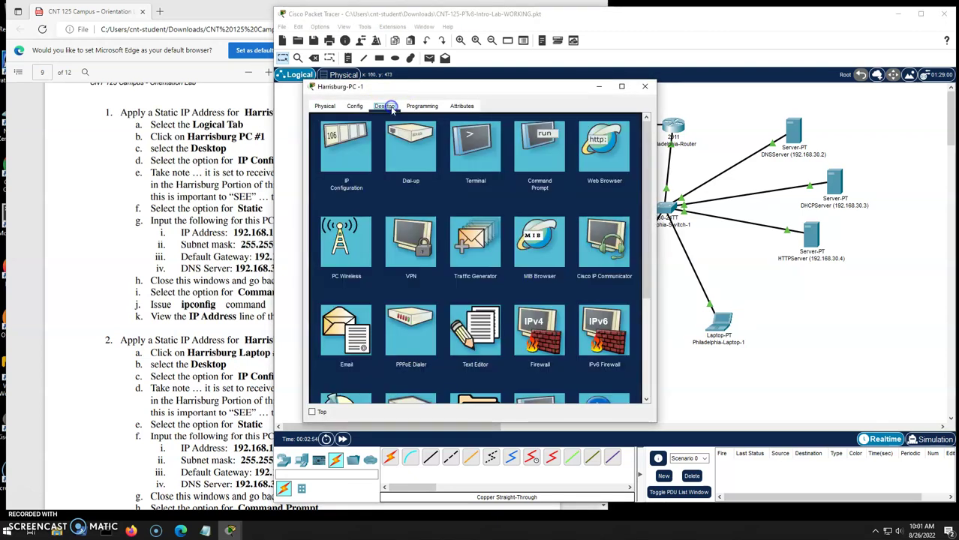
click(337, 168)
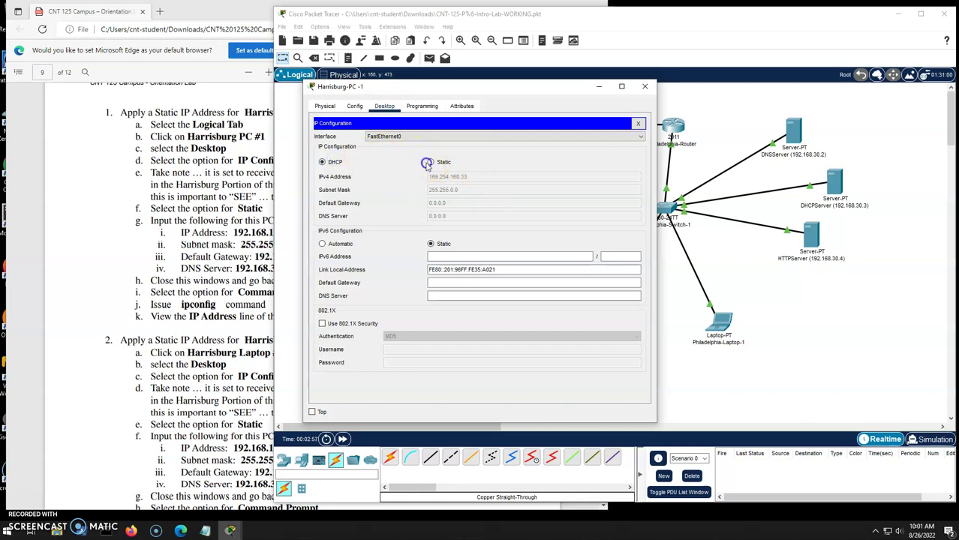
click(426, 163)
click(449, 178)
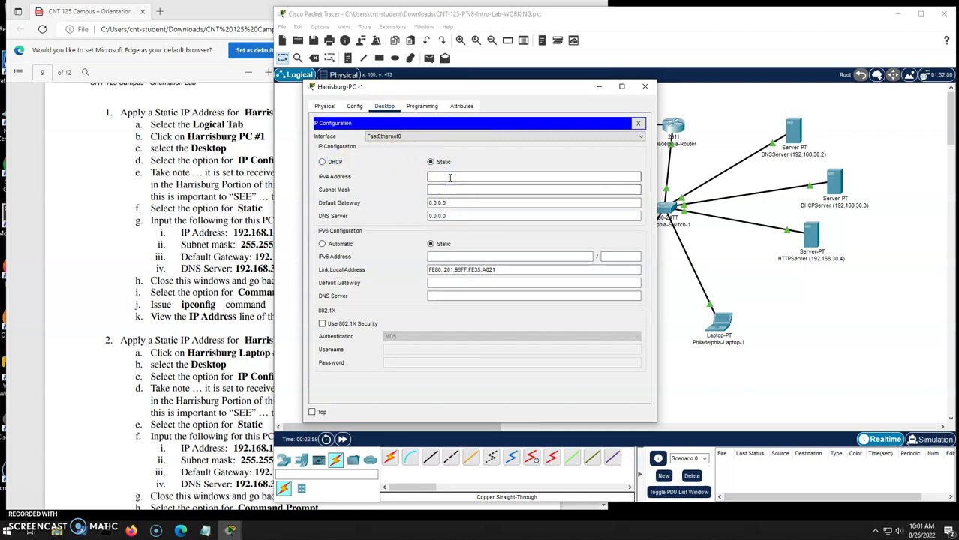
drag(317, 18, 385, 16)
drag(331, 86, 407, 86)
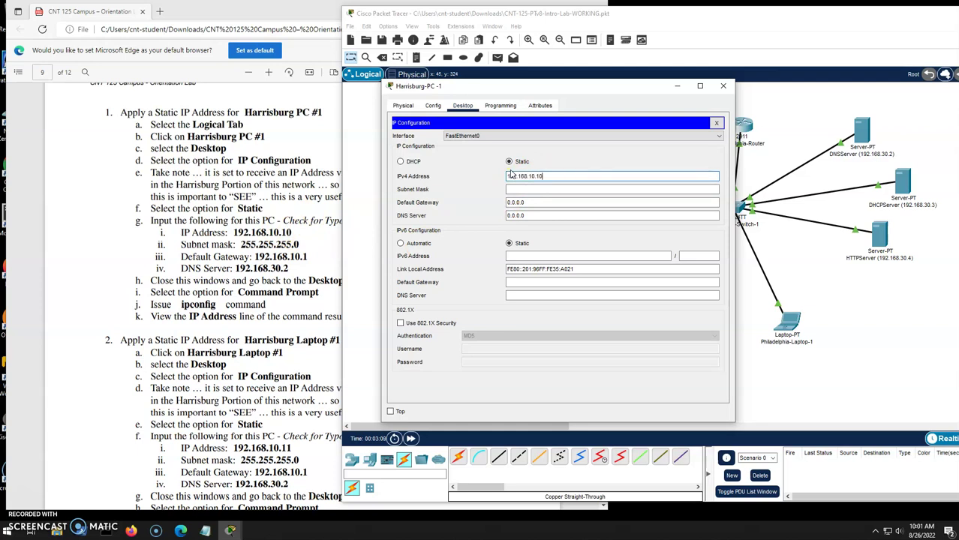
Enter mask 255.255.255.0, gateway 192.168.10.1 and DNS server 192.168.30.2, then close the panel.
click(515, 189)
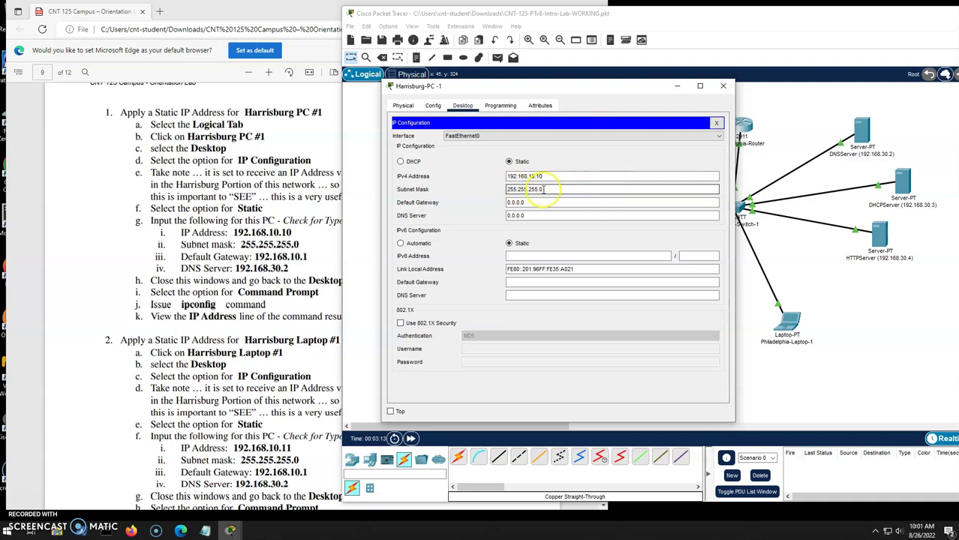
key(Tab)
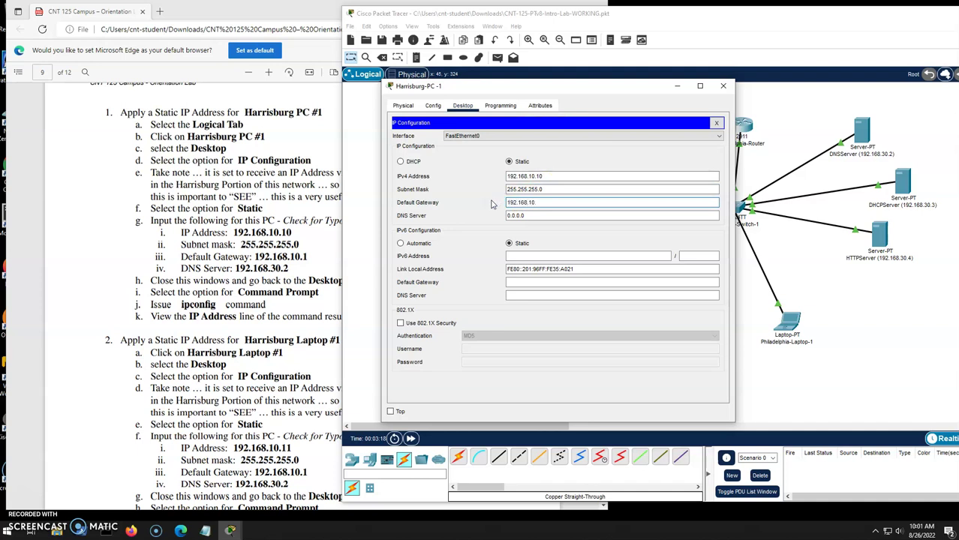
drag(510, 86, 724, 91)
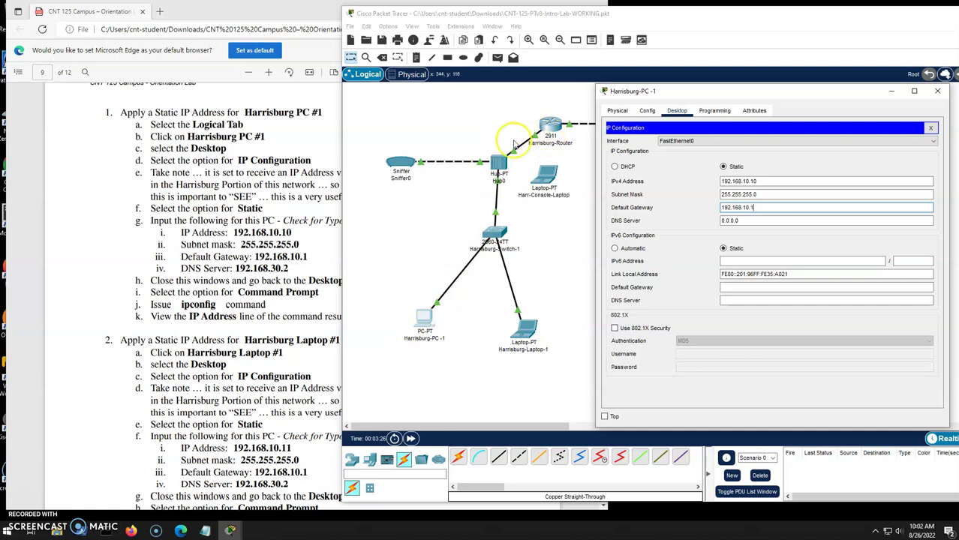
drag(753, 93, 601, 76)
key(Tab)
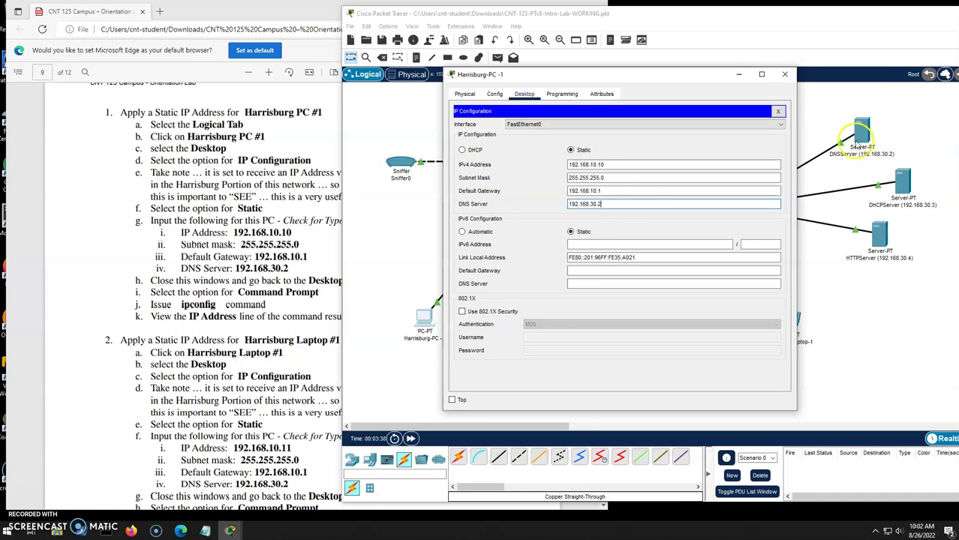
click(653, 228)
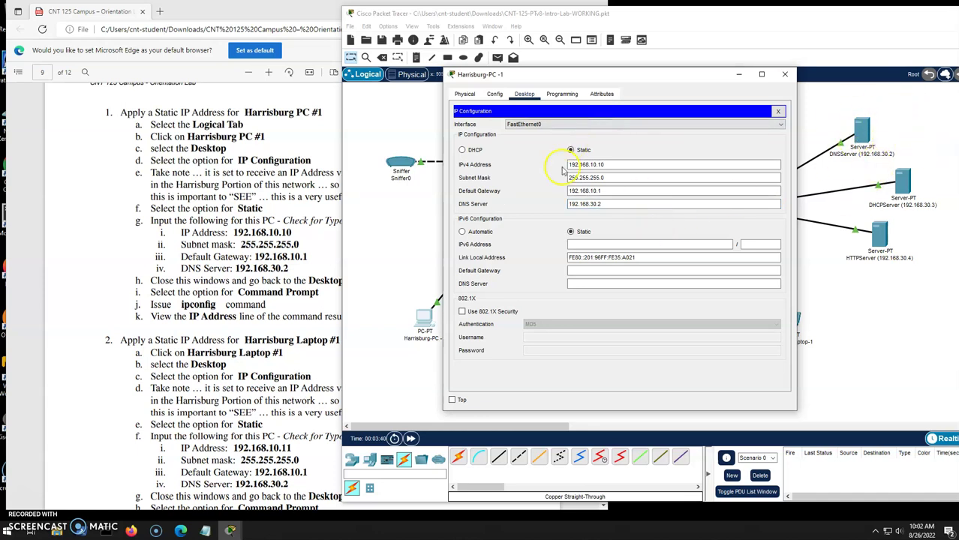
click(781, 111)
Run ipconfig on Harrisburg PC-1, highlighting the 192.168.10.10 address and 192.168.10.1 gateway lines.
click(679, 137)
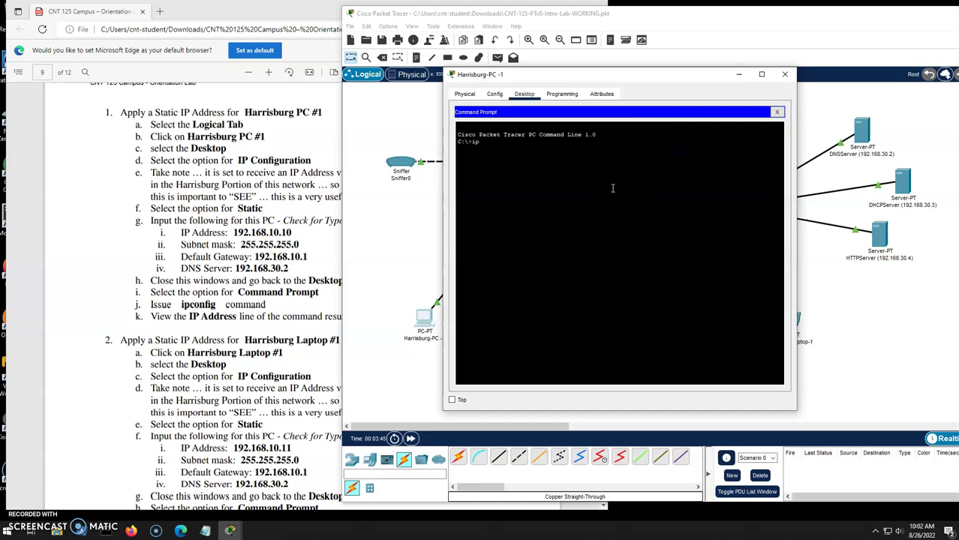
text(ipconfig)
key(Return)
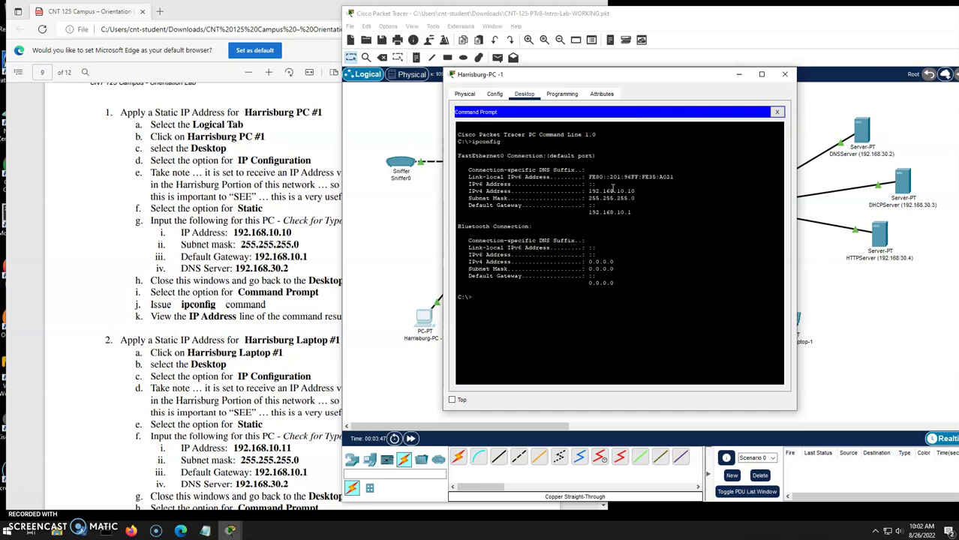
drag(637, 192, 567, 190)
drag(642, 213, 578, 208)
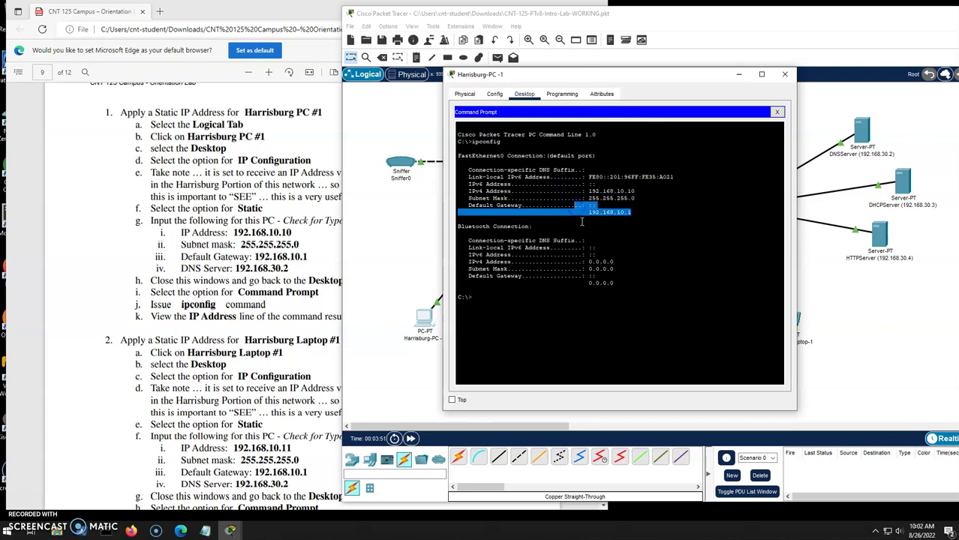
click(784, 74)
Give Harrisburg-Laptop-1 static 192.168.10.11, mask 255.255.255.0, gateway 192.168.10.1, DNS 192.168.30.2.
click(519, 334)
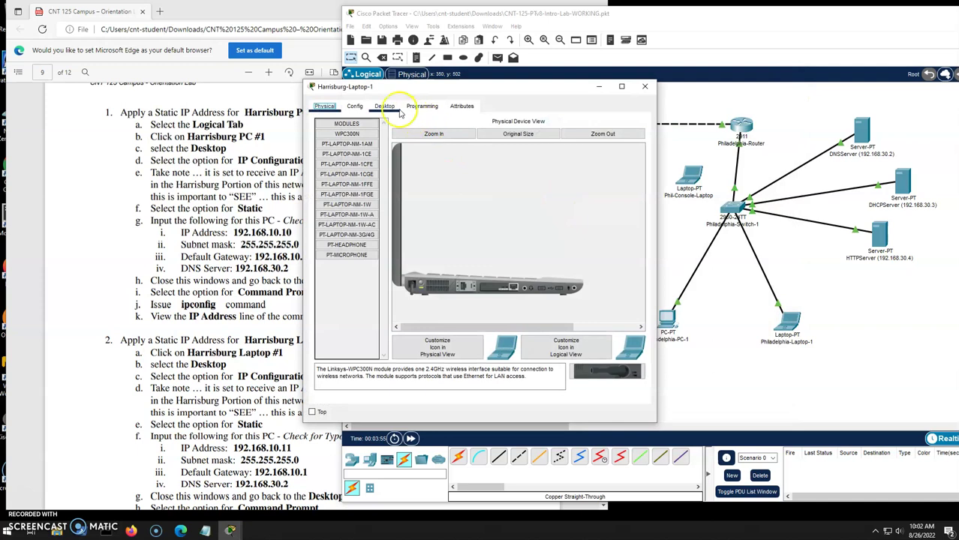
click(385, 106)
click(358, 150)
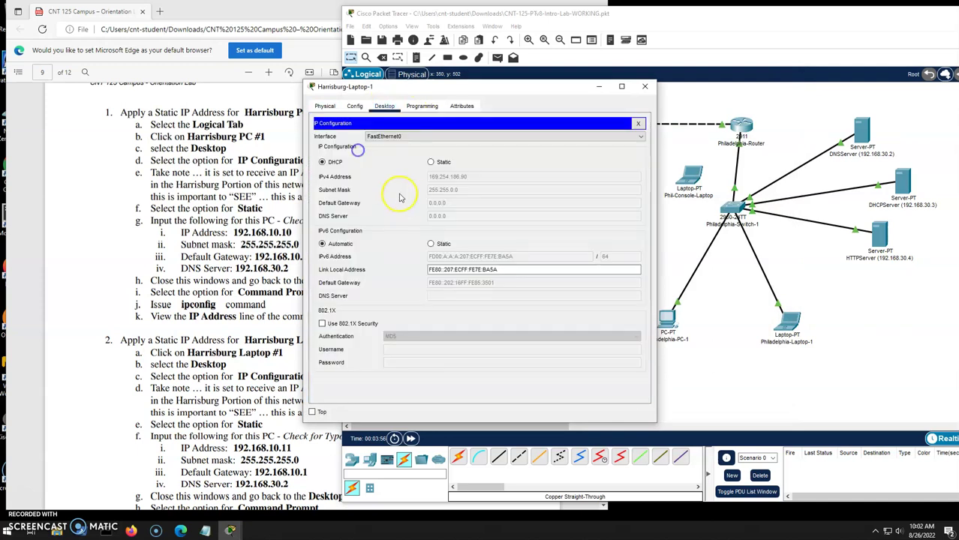
click(432, 162)
click(448, 178)
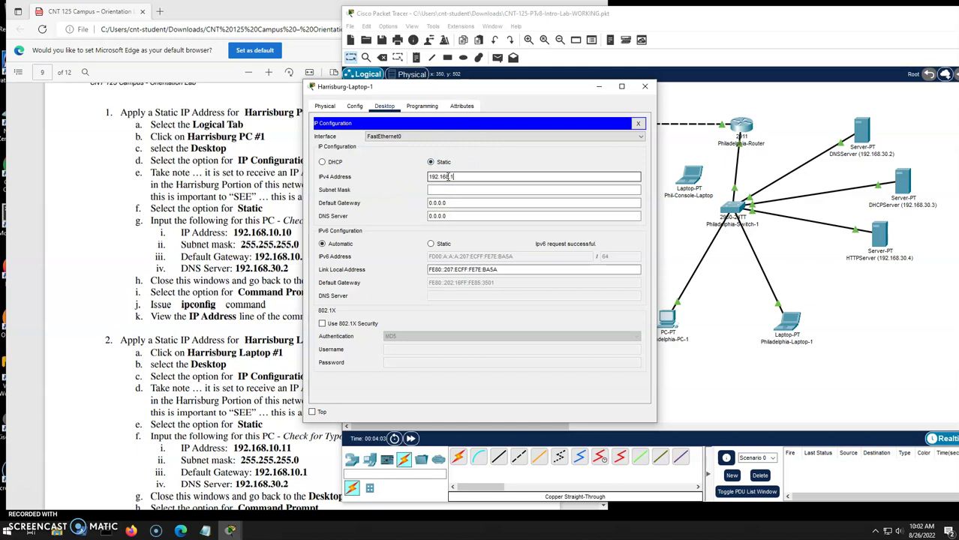
text(192.168.10.11)
key(Tab)
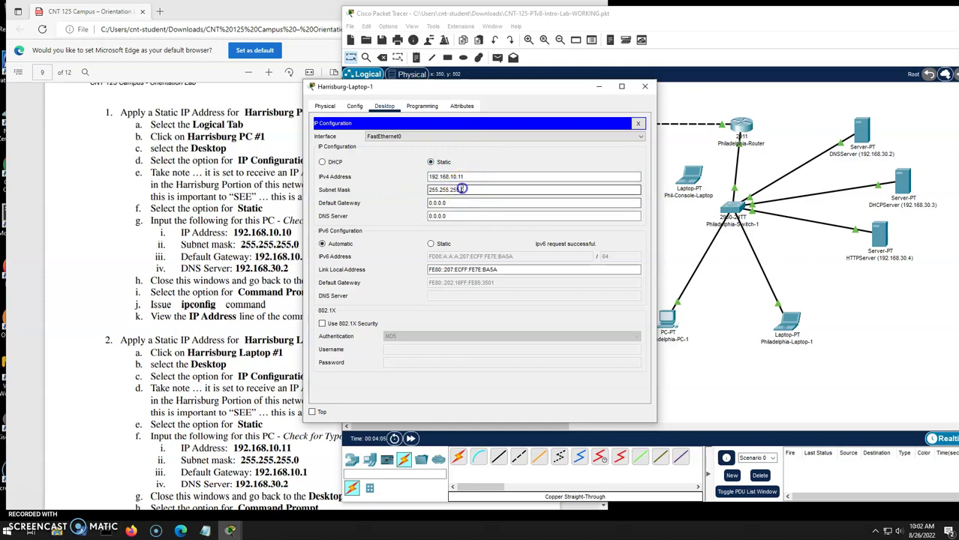
key(Tab)
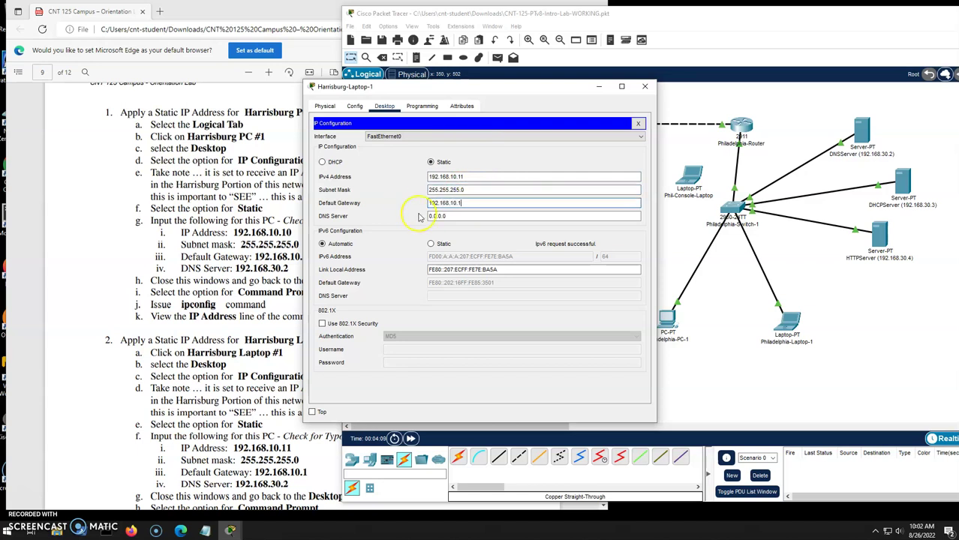
key(Tab)
text(1)
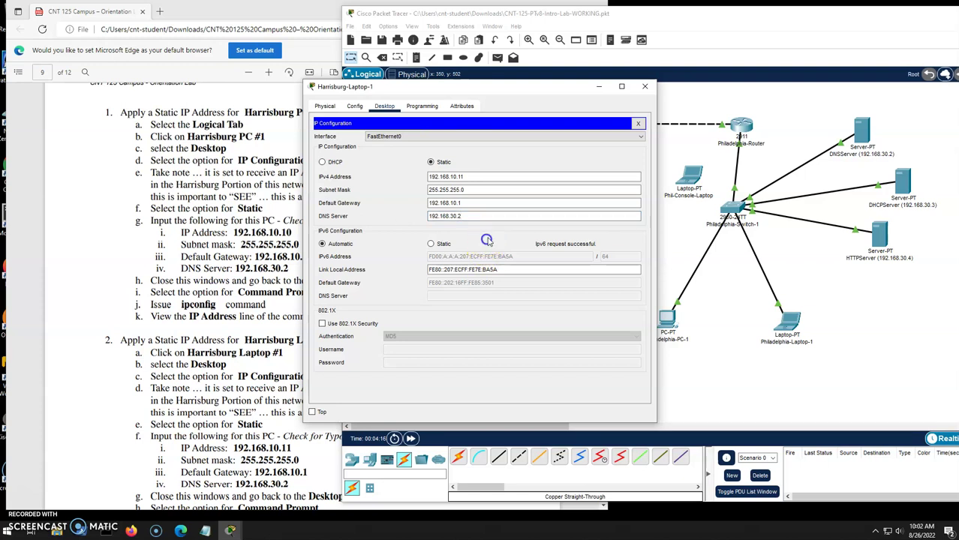
click(638, 125)
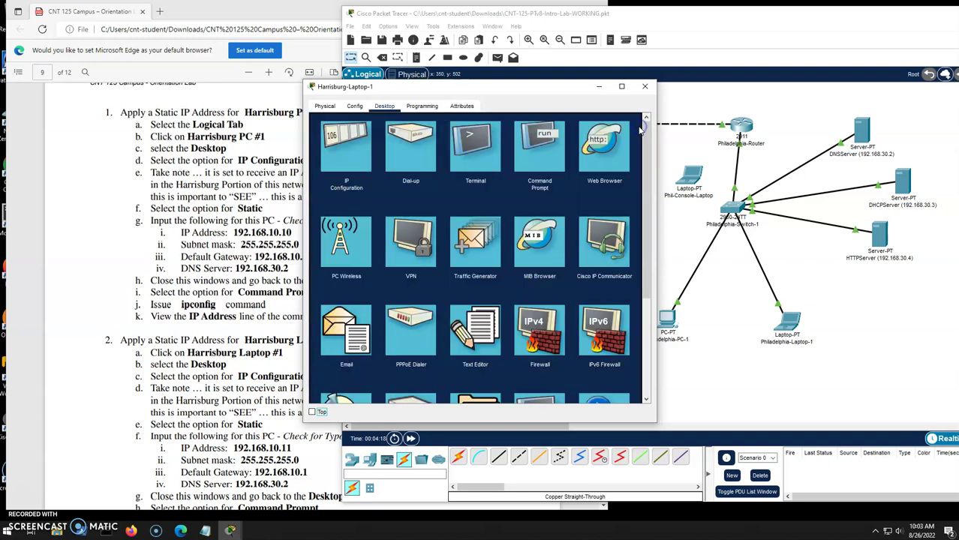
Run ipconfig in the laptop's Command Prompt to confirm the new address.
click(529, 139)
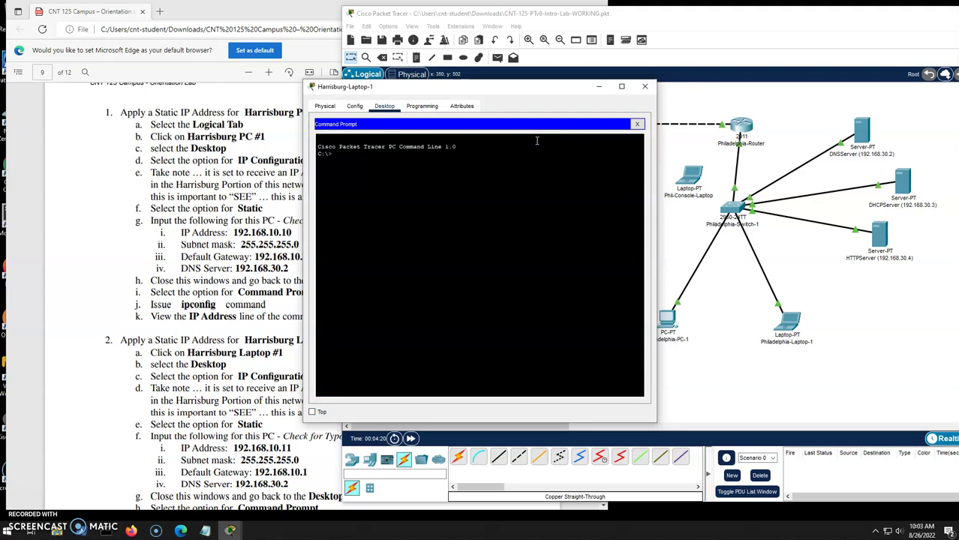
text(g)
key(Return)
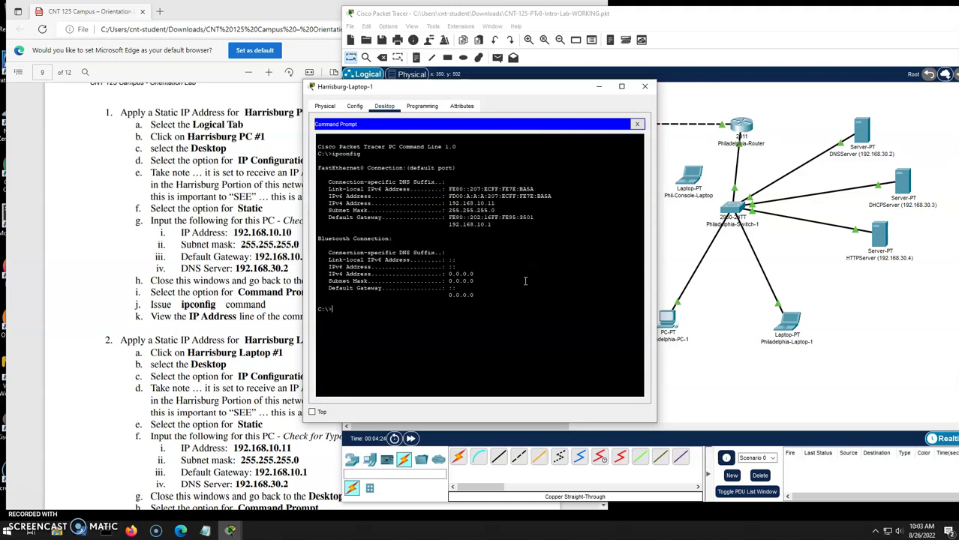
Close the laptop window, scroll the lab PDF to the step 3–4 ping tests, then return to Packet Tracer.
click(644, 86)
click(210, 293)
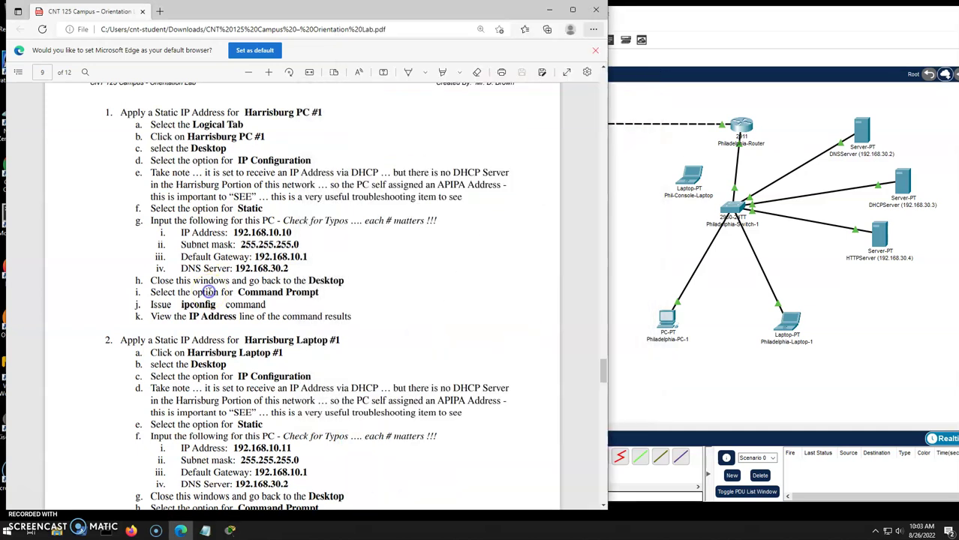
scroll(206, 293, down, 3)
scroll(210, 293, down, 3)
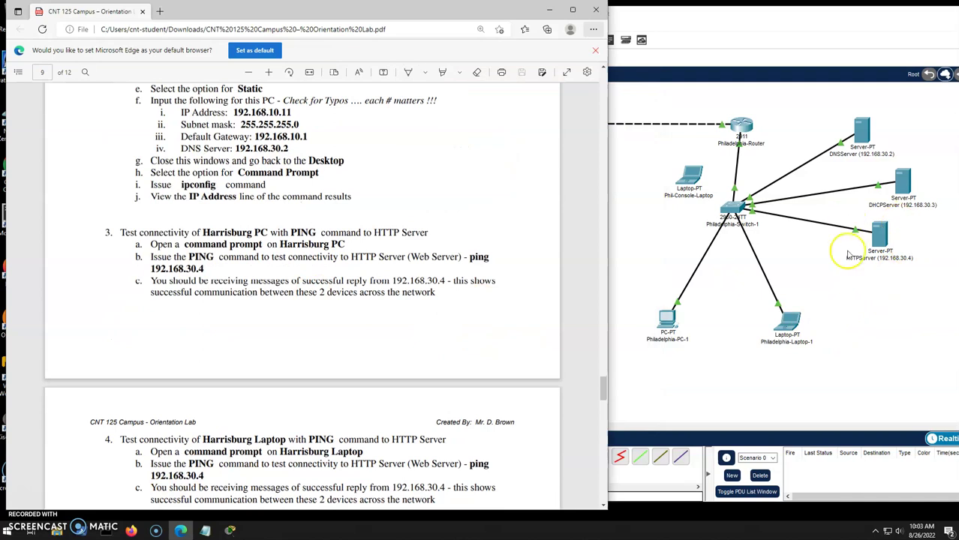
click(640, 233)
Ping 192.168.30.4 twice from Harrisburg PC-1 until replies succeed.
click(423, 318)
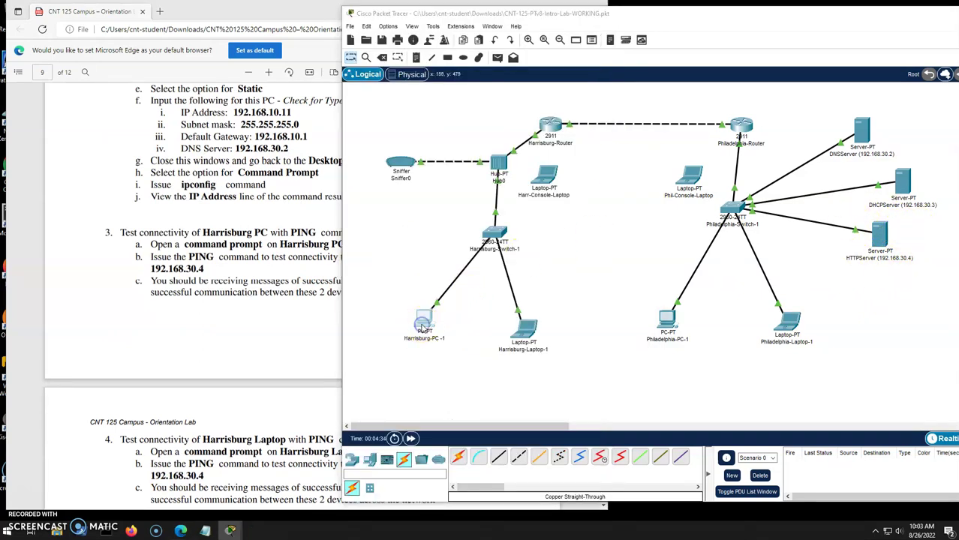
click(528, 215)
text(ping 192.168.3)
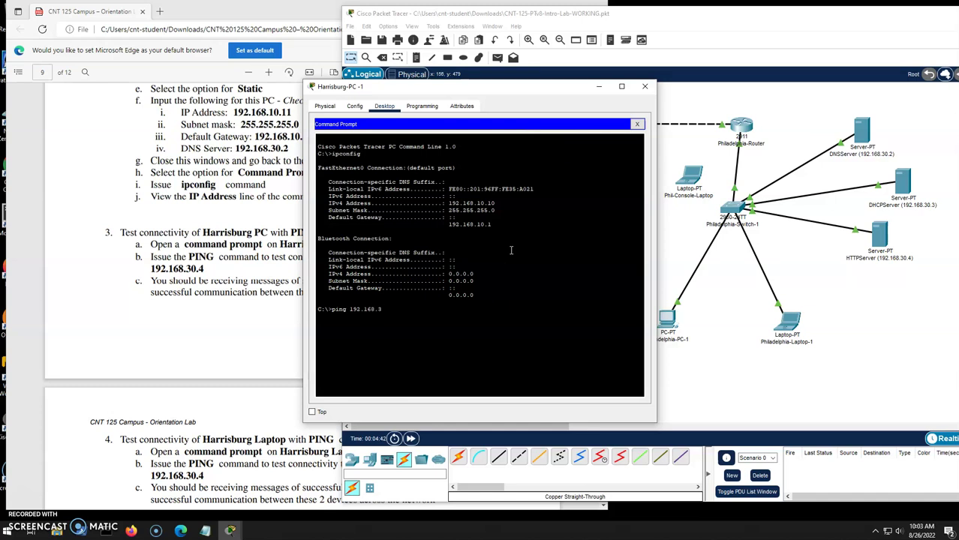
text(0.4)
key(Return)
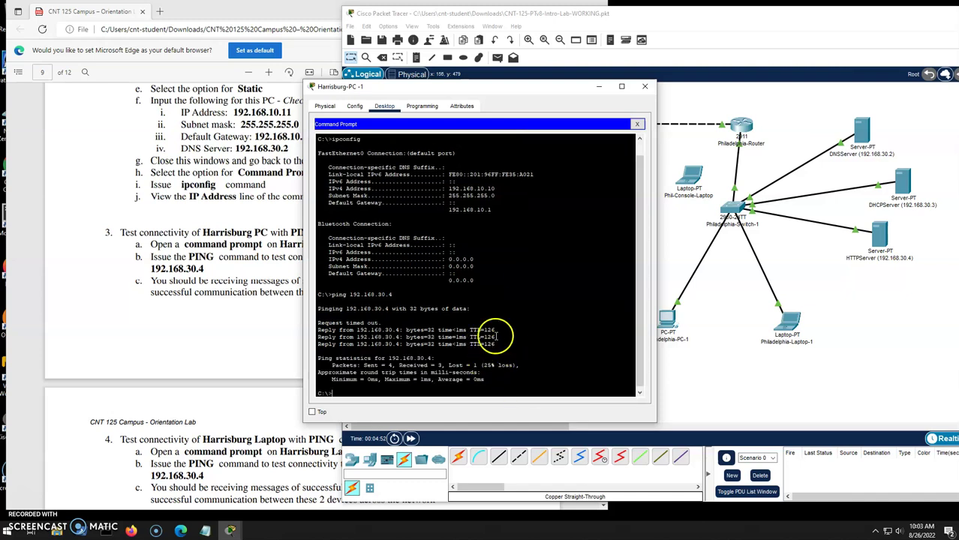
drag(496, 337, 379, 322)
key(Up)
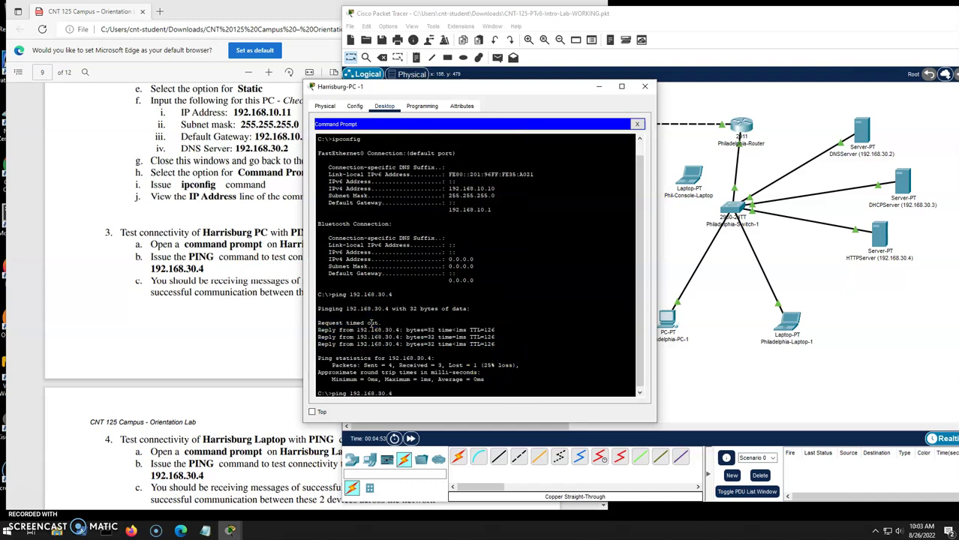
key(Return)
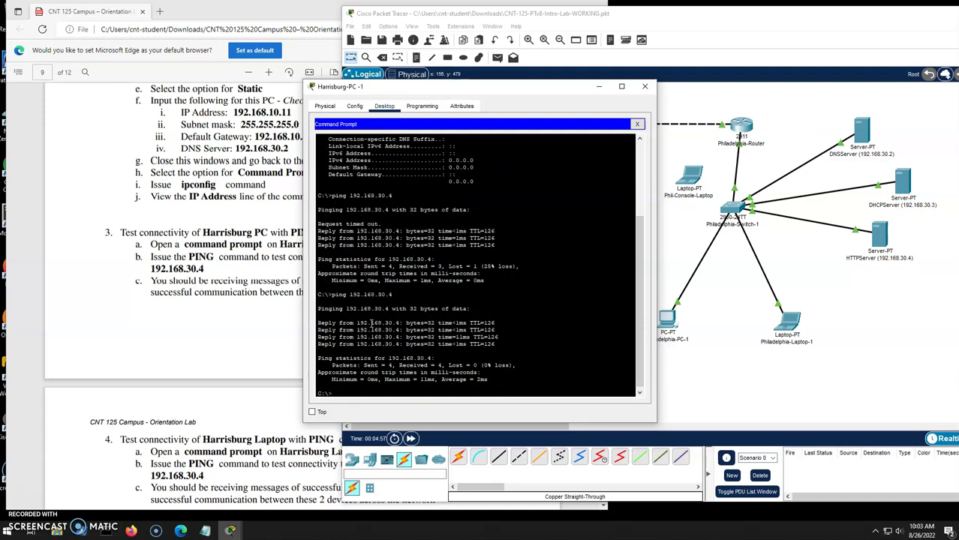
scroll(190, 332, down, 3)
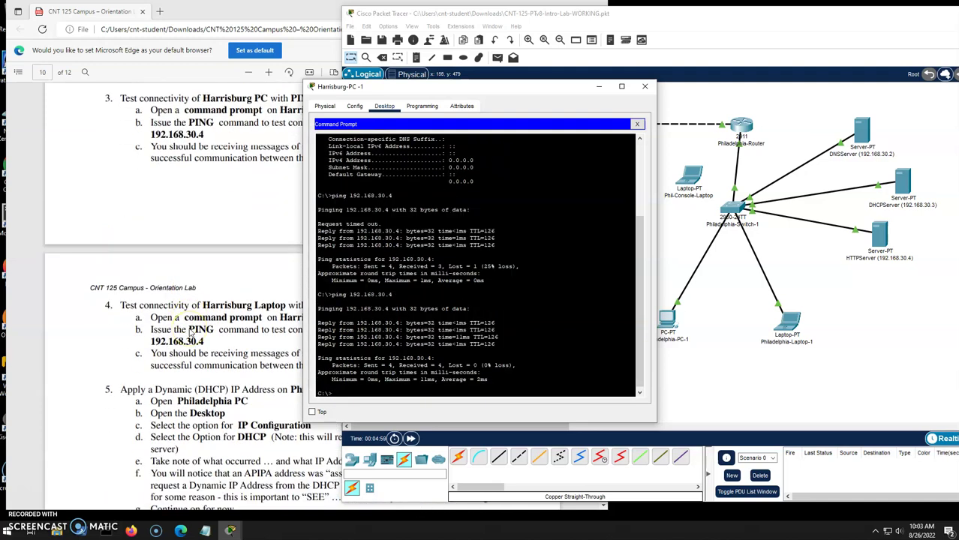
click(644, 86)
Ping 192.168.30.4 from Harrisburg-Laptop-1's Command Prompt.
click(518, 332)
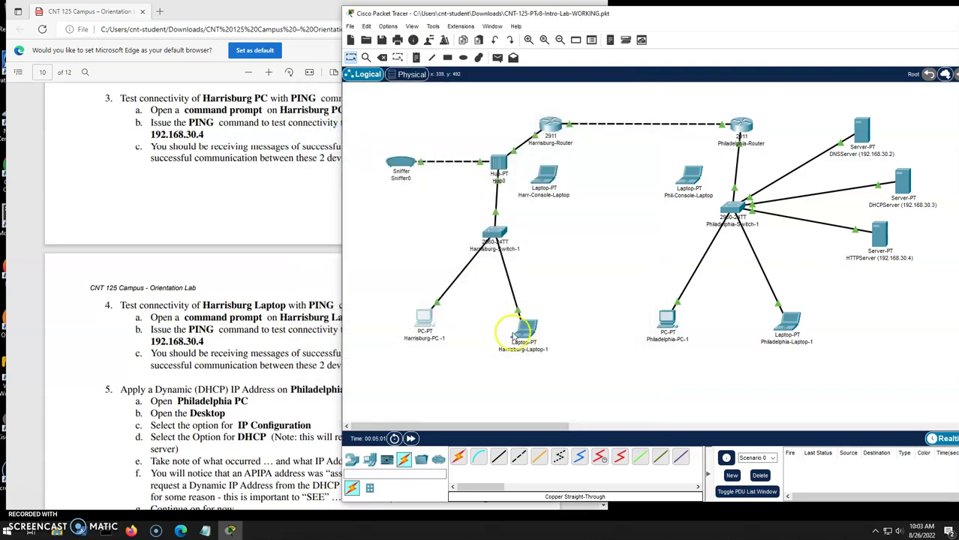
click(538, 153)
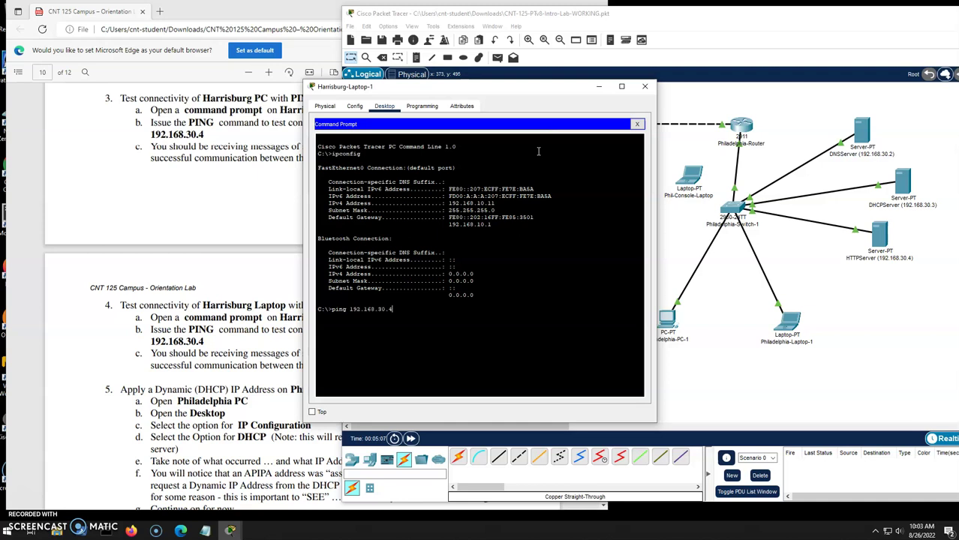
key(Return)
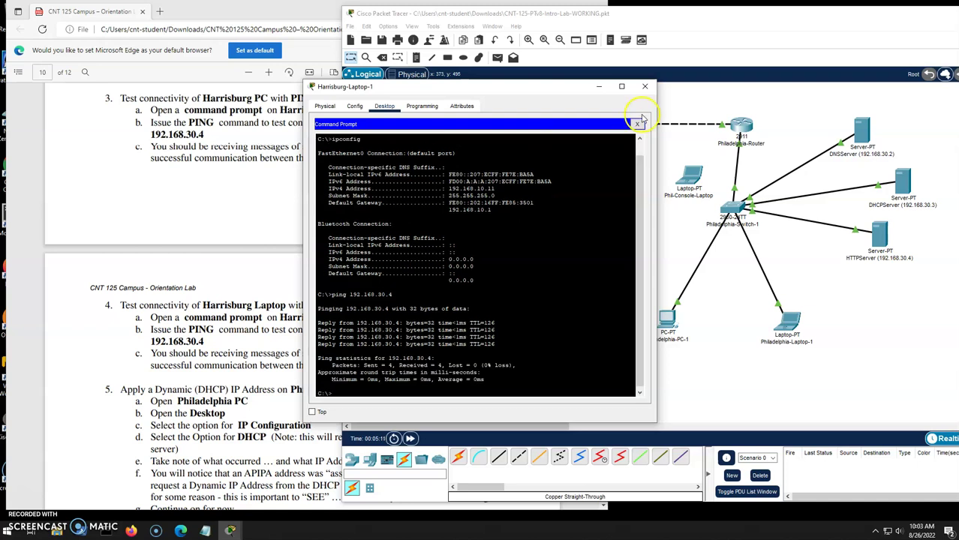
Switch Philadelphia-PC-1 to DHCP, which fails and falls back to APIPA 169.254.197.43.
click(645, 86)
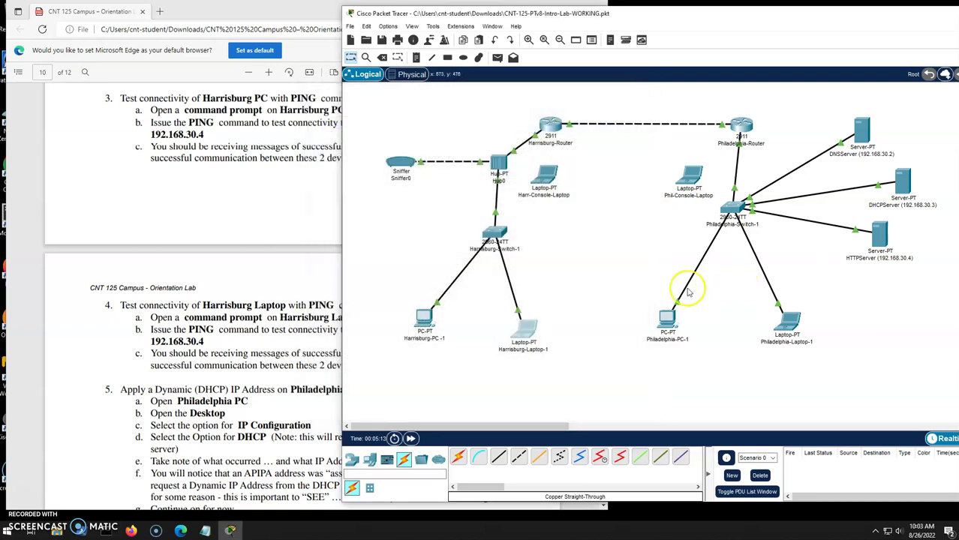
click(667, 321)
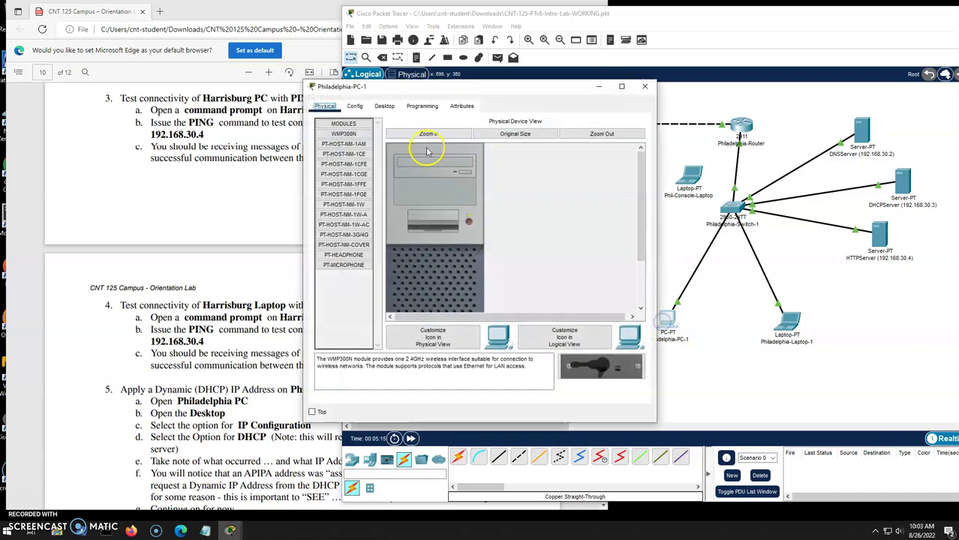
click(385, 106)
click(372, 144)
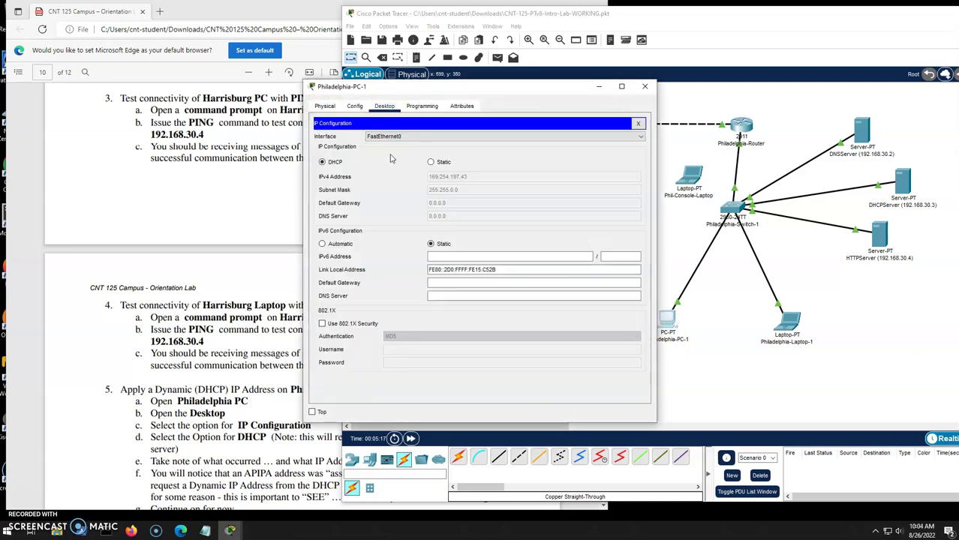
click(431, 162)
click(322, 162)
click(593, 154)
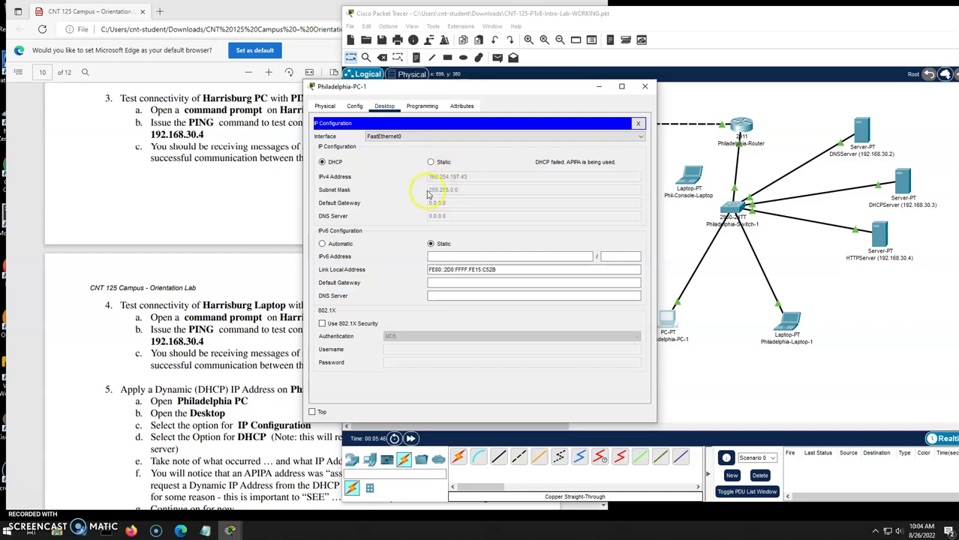
Switch Philadelphia-Laptop-1 to DHCP, getting APIPA fallback 169.254.158.218, then close its window.
click(645, 87)
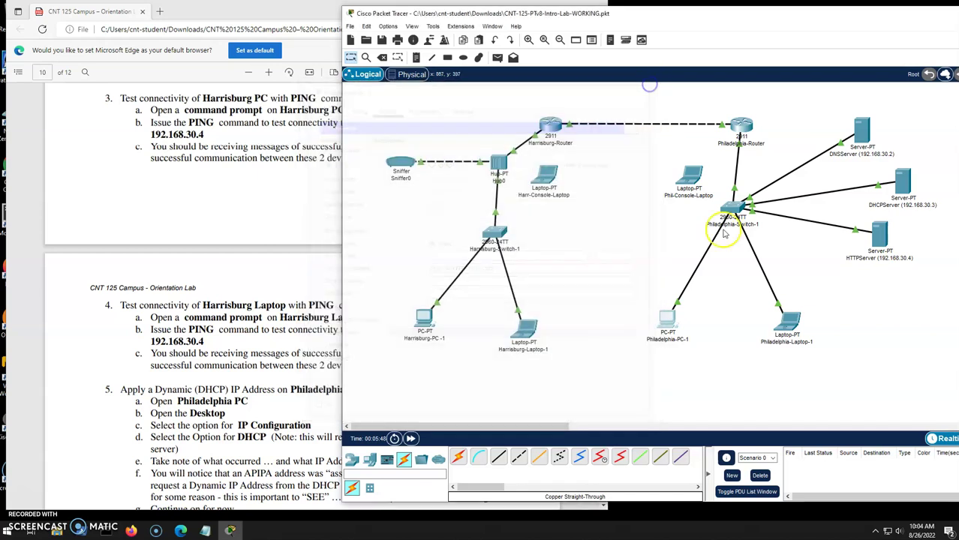
click(791, 336)
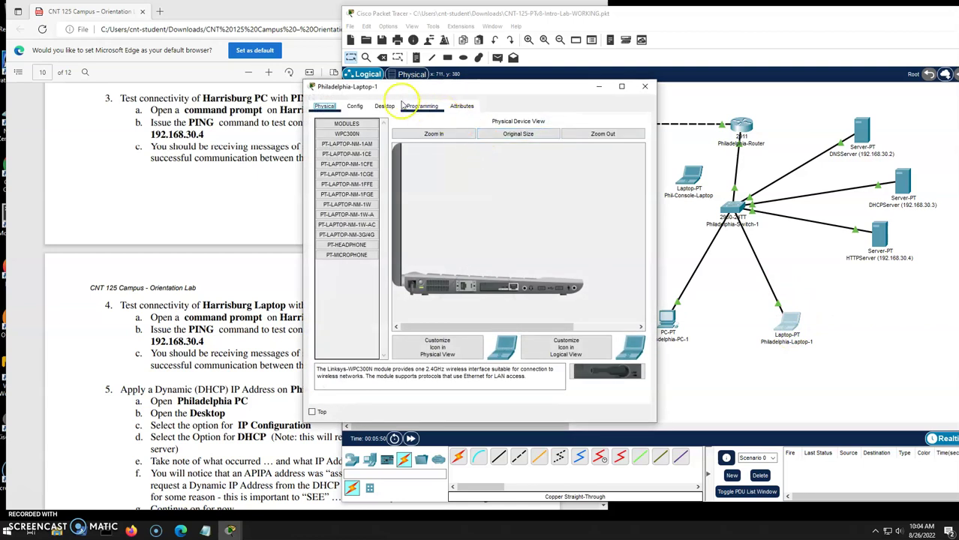
click(384, 106)
click(350, 143)
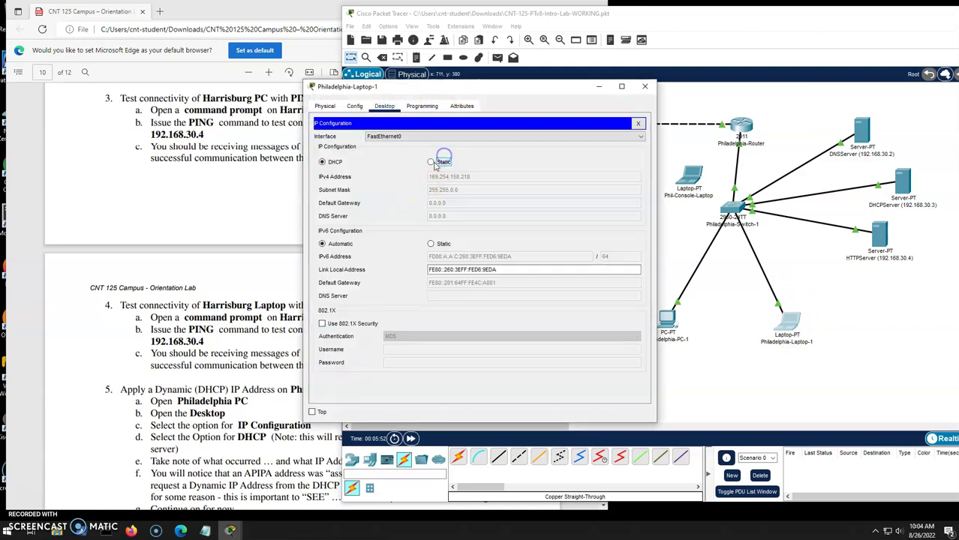
click(432, 162)
click(334, 163)
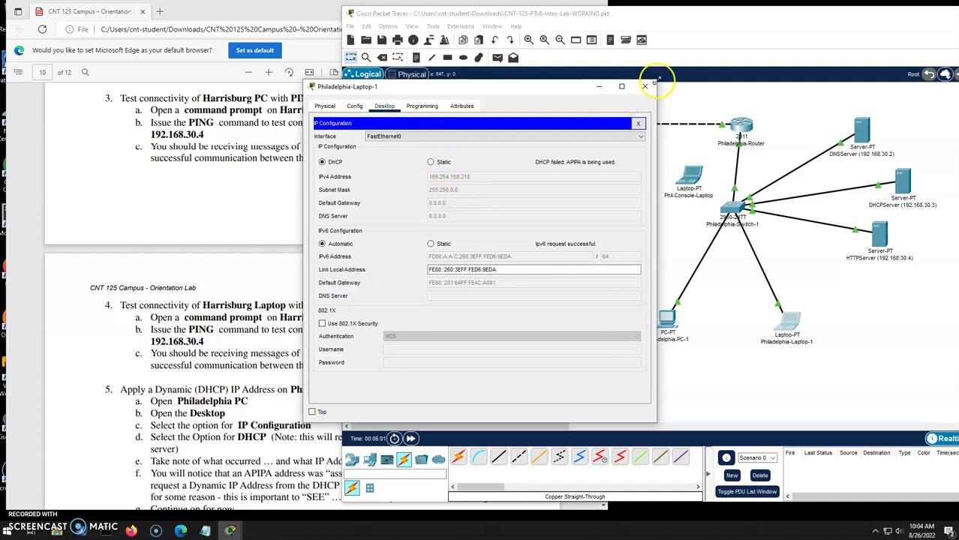
click(645, 86)
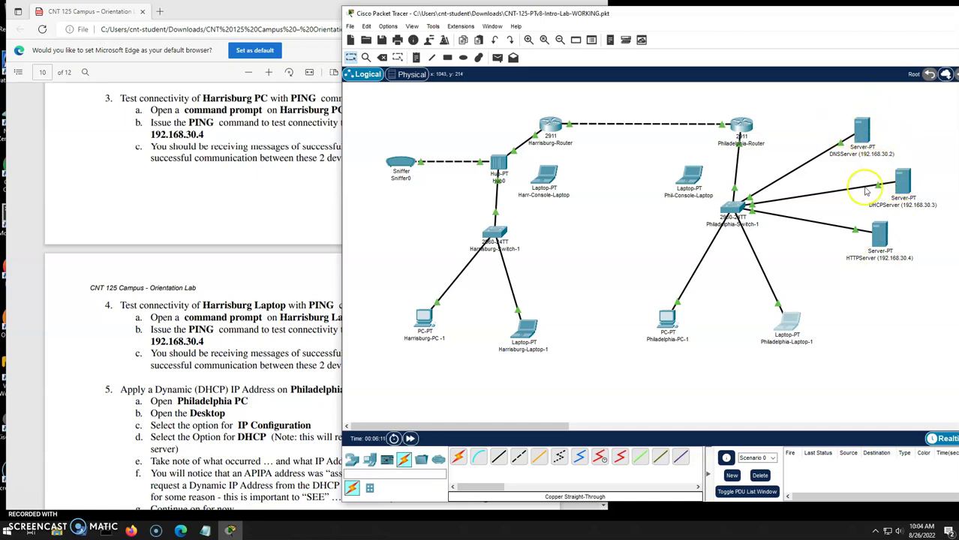
Turn the DHCP service on in DHCPServer's Services settings.
click(903, 186)
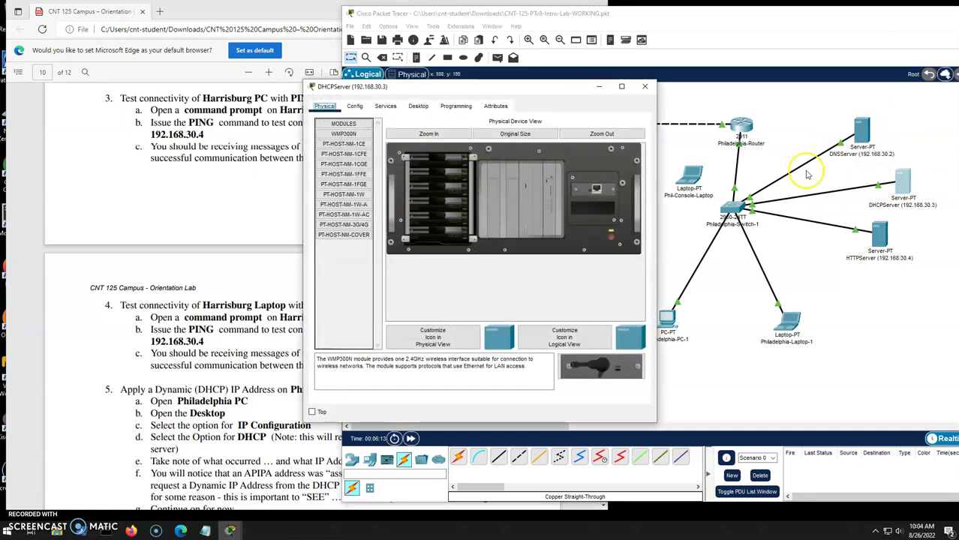
click(384, 106)
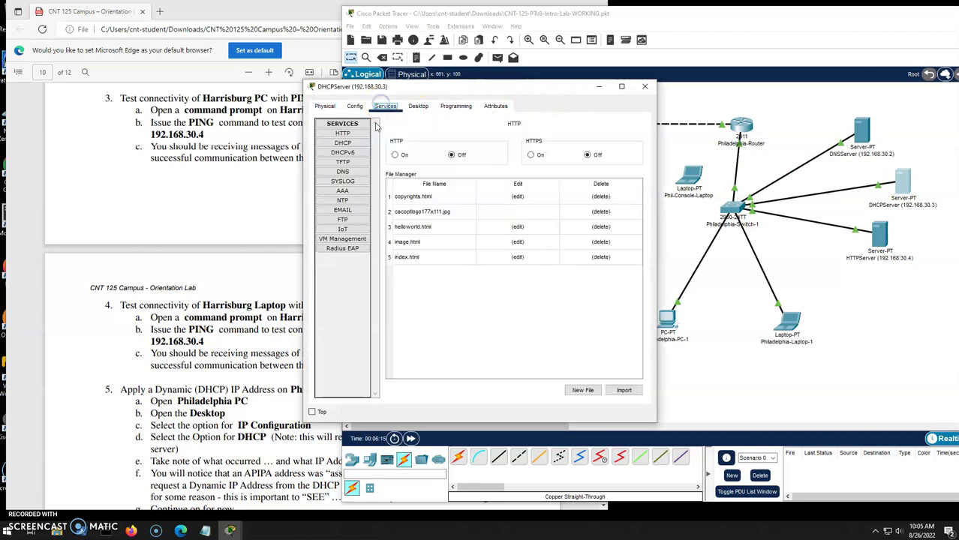
click(342, 143)
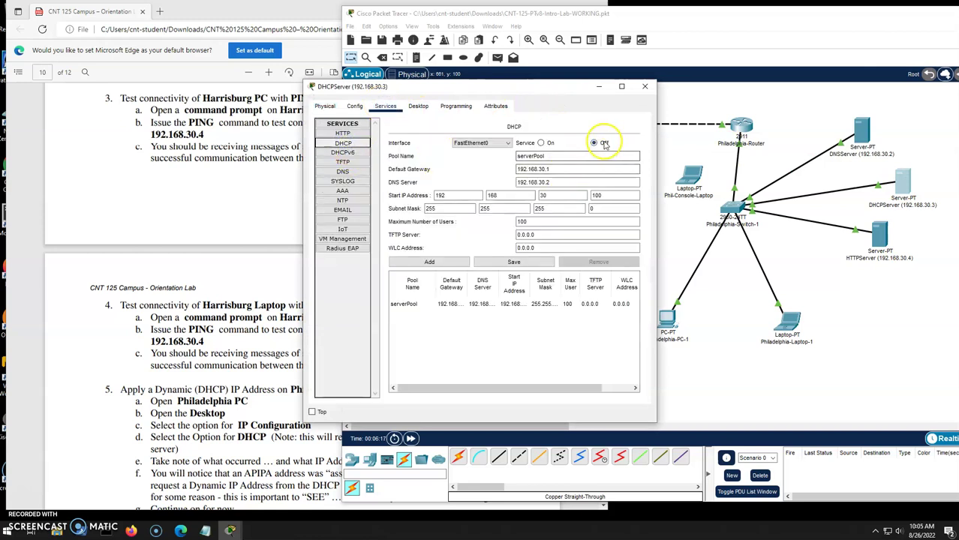
click(540, 142)
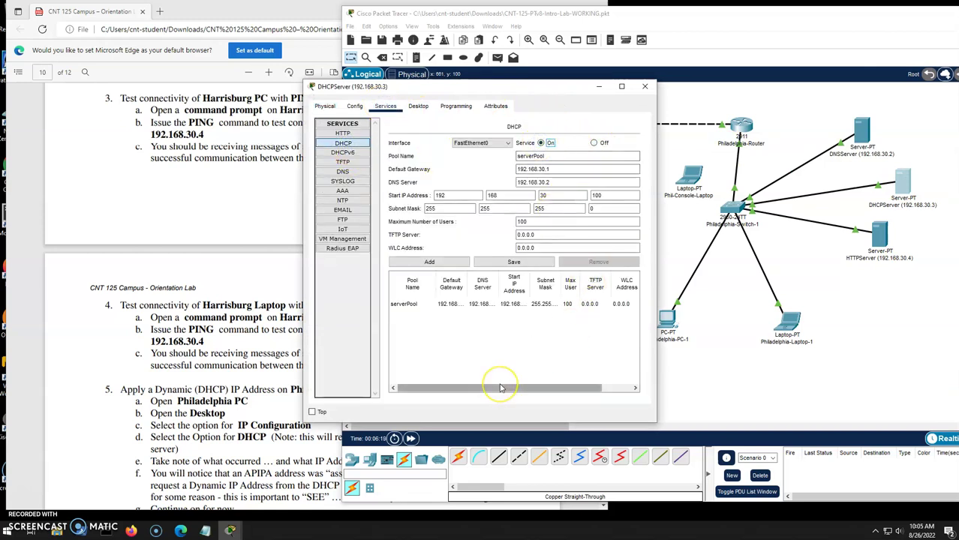
click(644, 87)
Open Philadelphia-PC-1's IP Configuration and select Static.
click(666, 323)
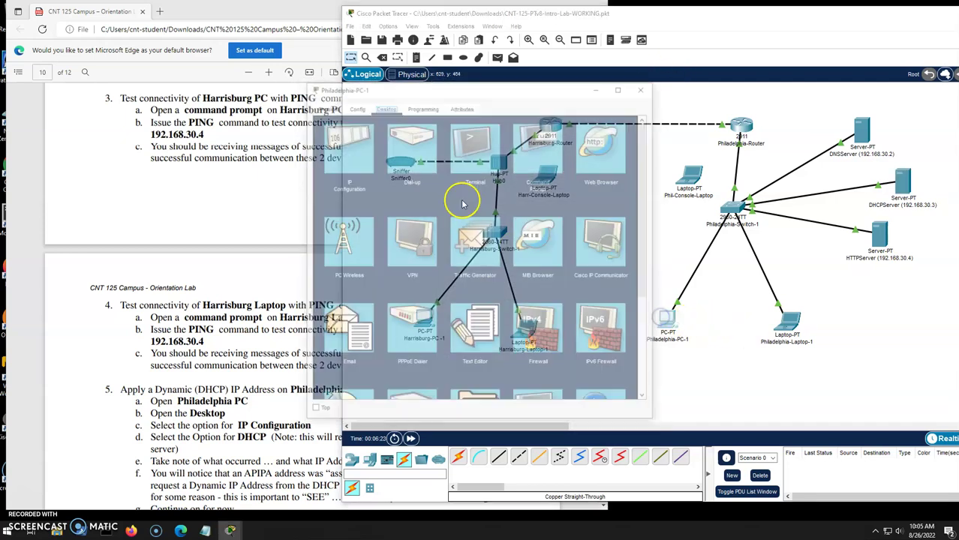
click(362, 142)
click(430, 162)
Rerun DHCP on Philadelphia-PC-1 (192.168.30.101) and Philadelphia-Laptop-1 (192.168.30.102).
click(334, 164)
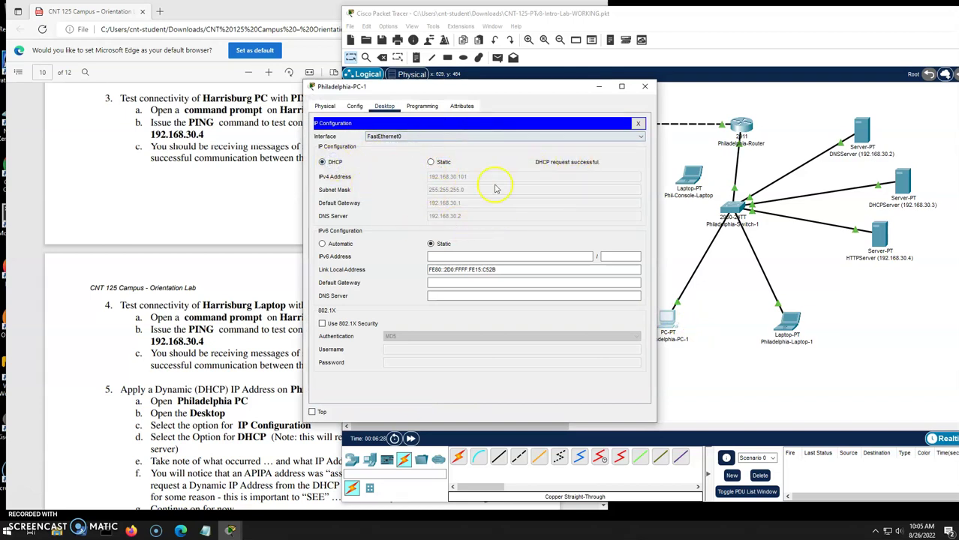
click(645, 86)
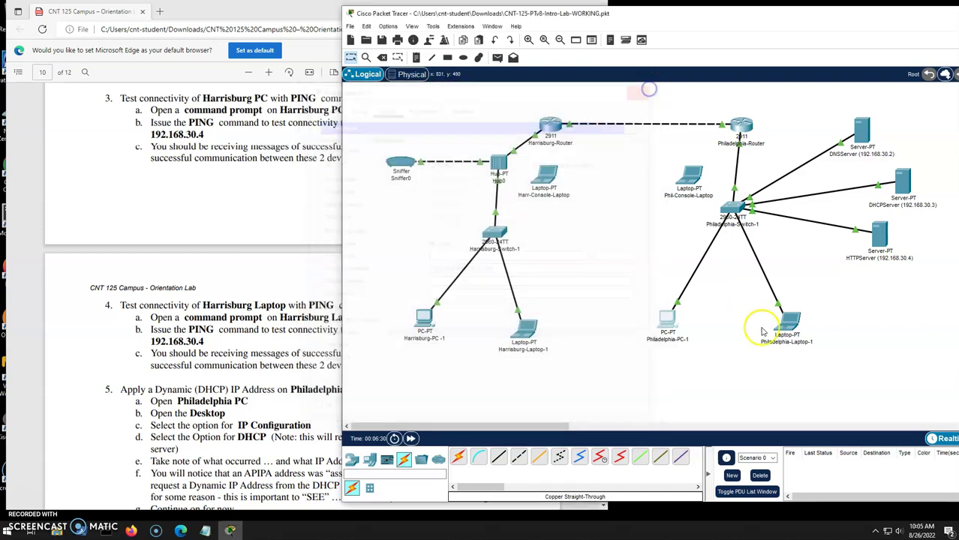
click(797, 324)
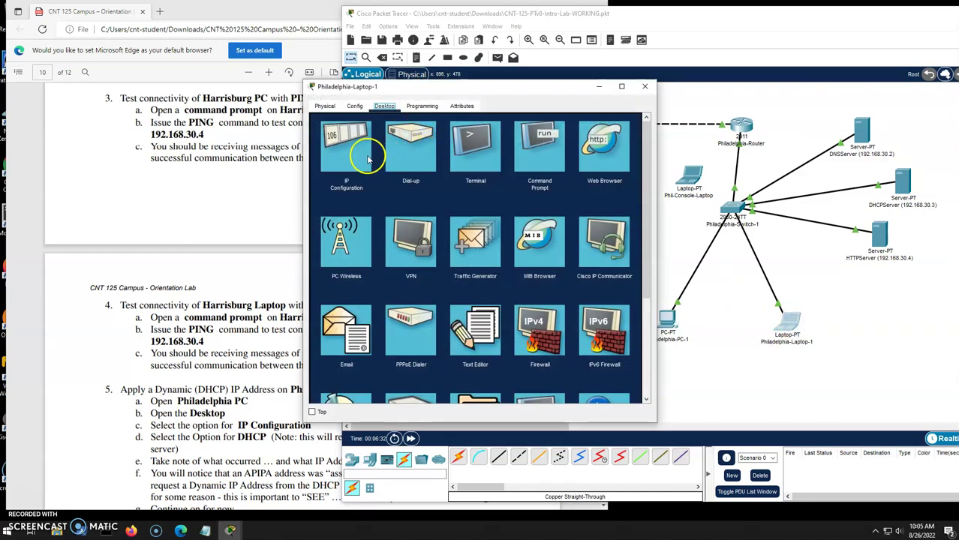
click(365, 156)
click(431, 162)
click(328, 161)
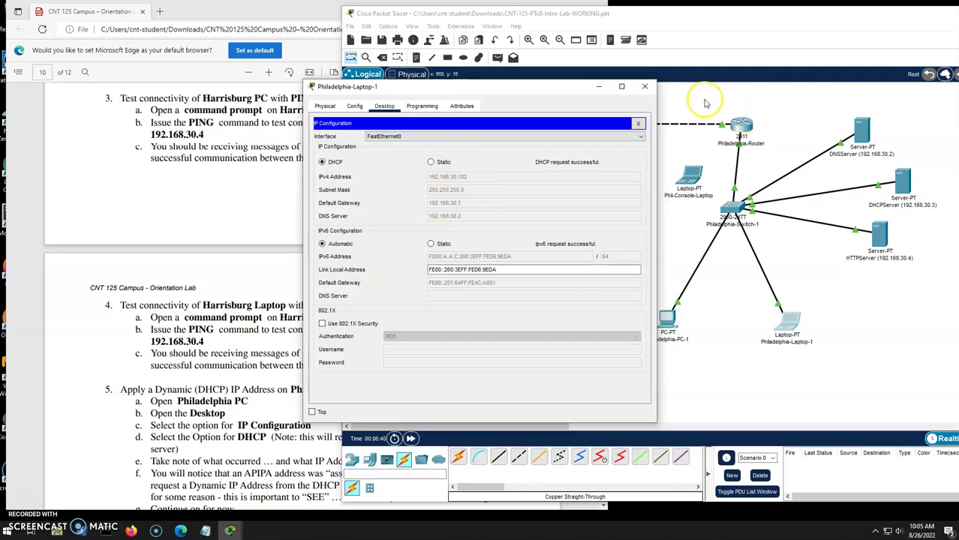
click(645, 86)
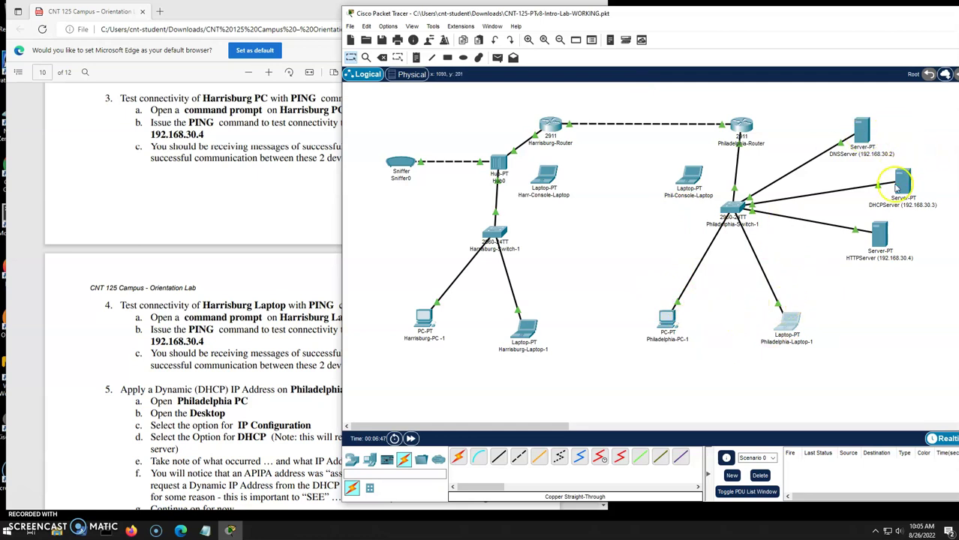
Run ipconfig /all on Philadelphia-PC-1 and highlight its addressing and DHCP server 192.168.30.3.
click(251, 285)
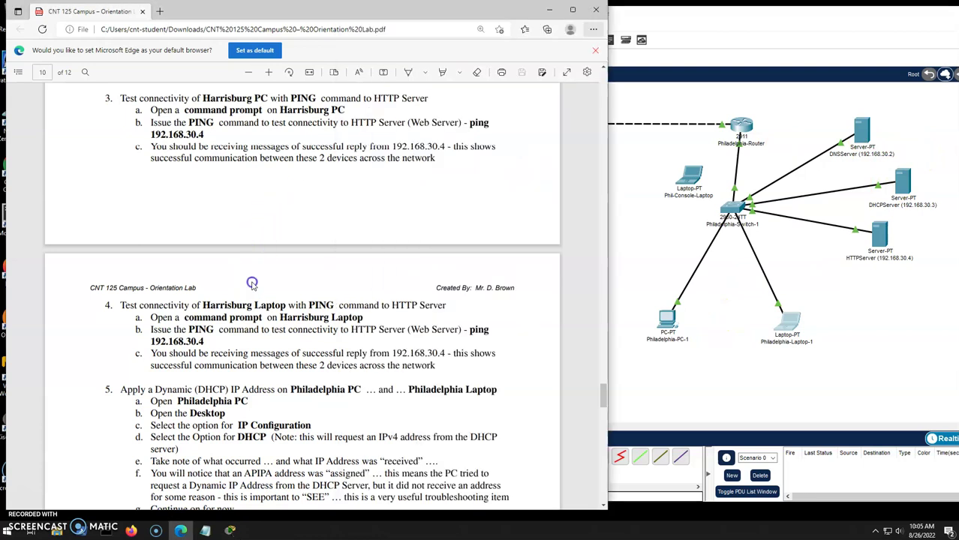
scroll(225, 255, down, 6)
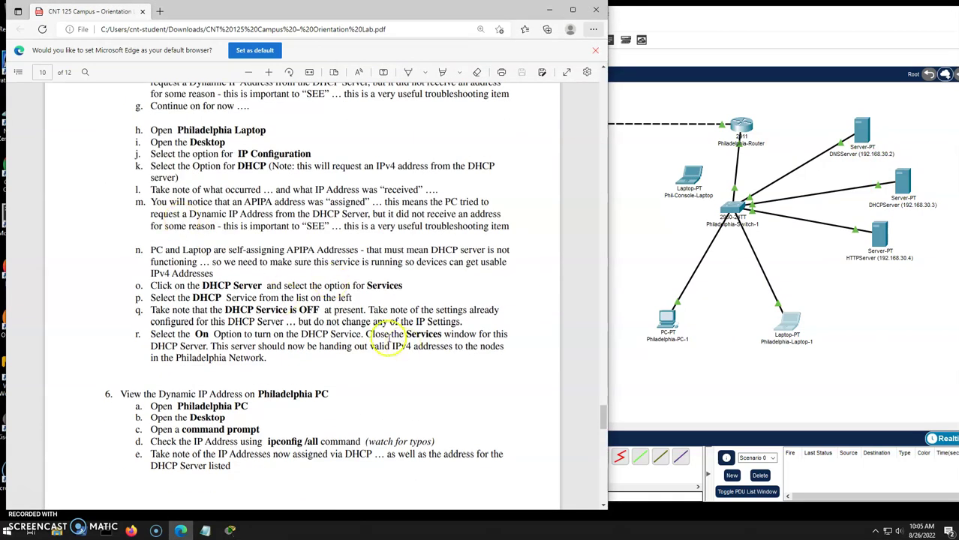
scroll(371, 263, down, 3)
scroll(373, 268, down, 2)
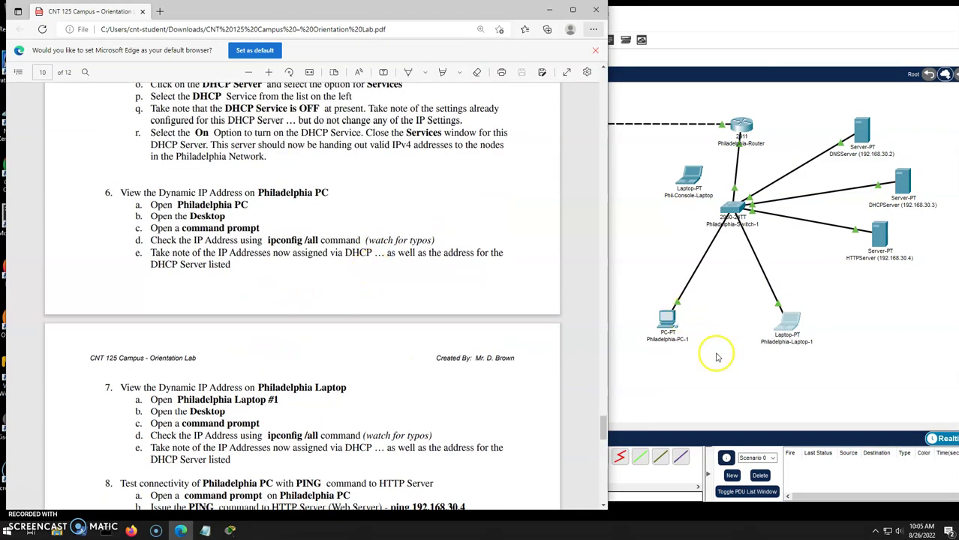
click(668, 322)
click(496, 147)
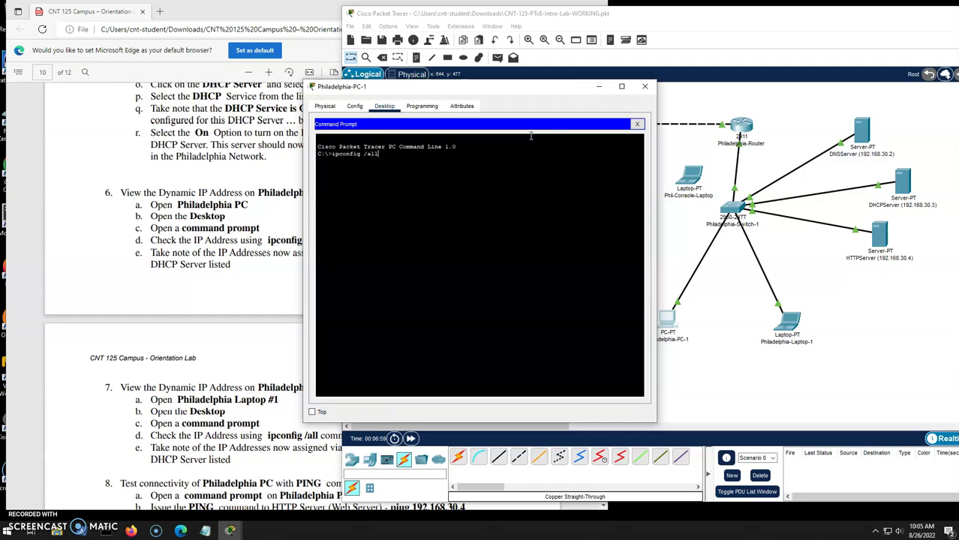
text(ipconfig /all)
key(Return)
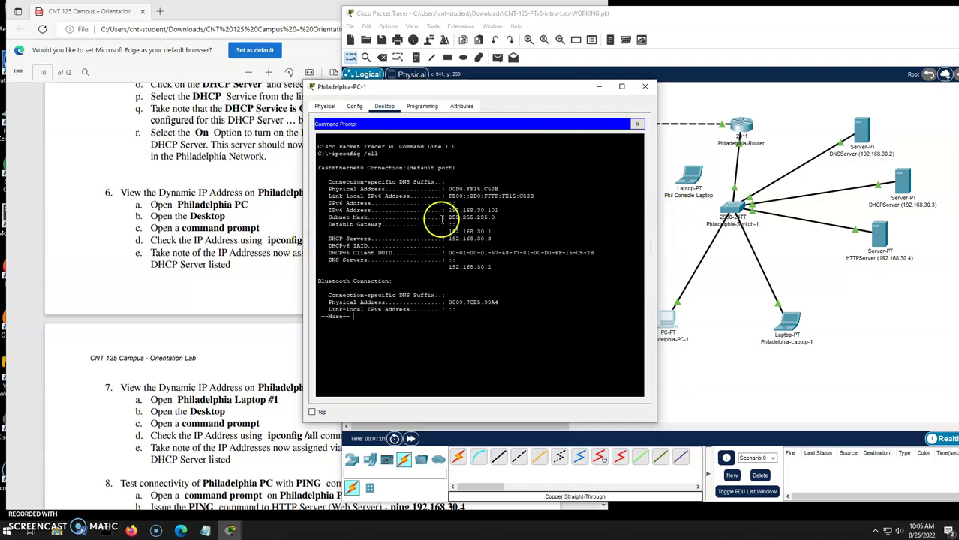
drag(447, 210, 520, 229)
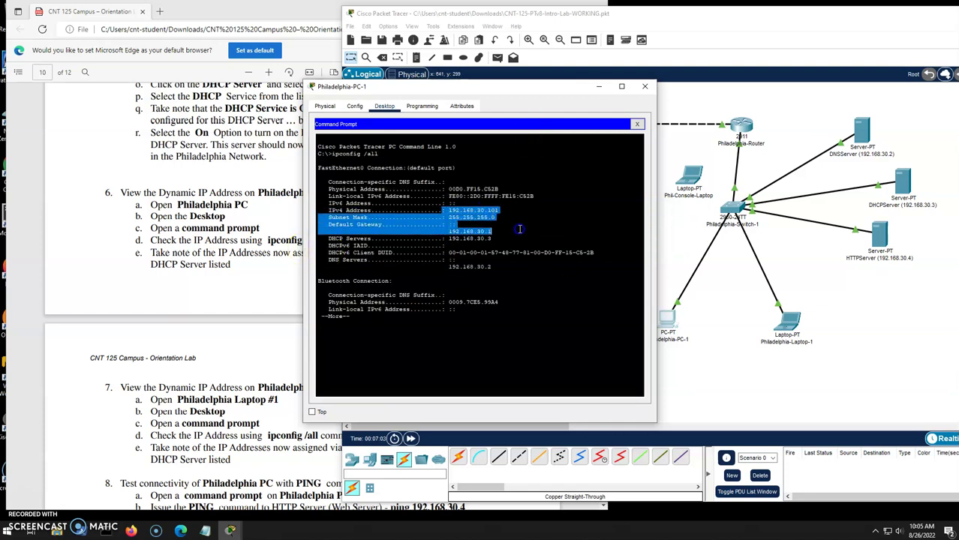
drag(434, 238, 505, 245)
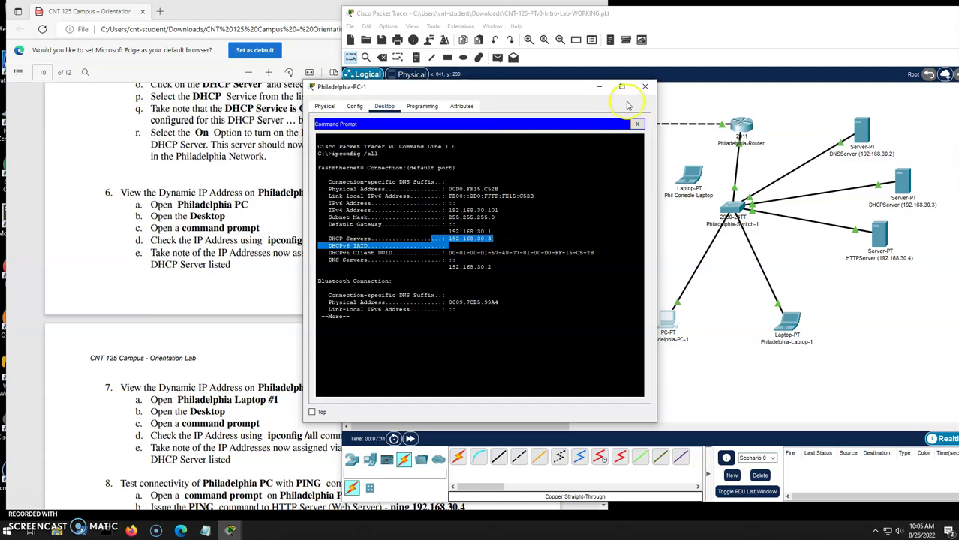
click(645, 87)
Run ipconfig /all on Philadelphia-Laptop-1, confirming 192.168.30.102 from DHCP server 192.168.30.3.
click(792, 331)
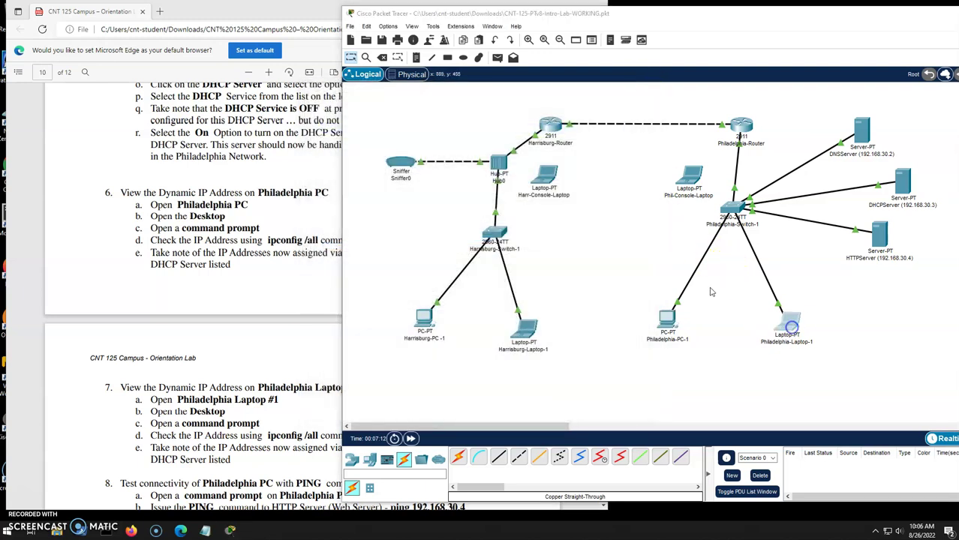
click(547, 158)
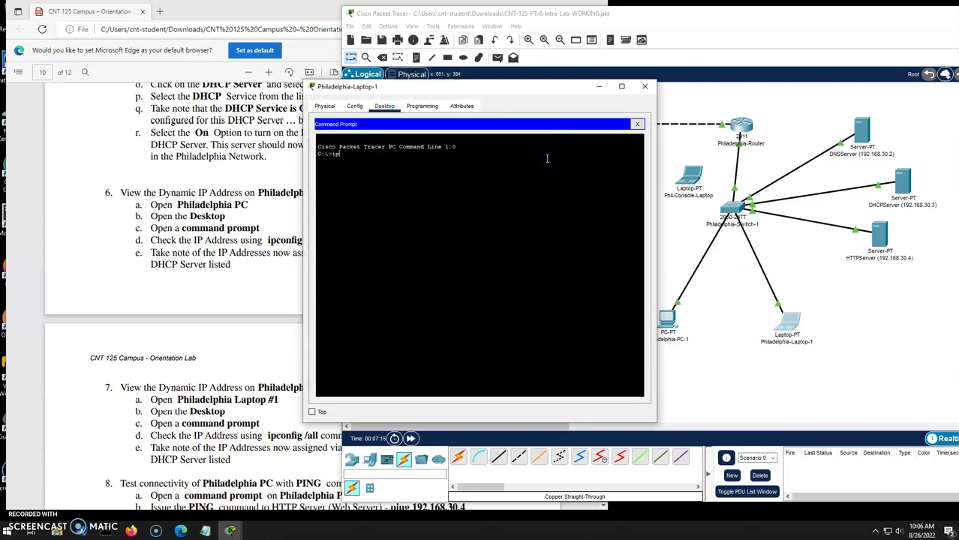
text(ipconfig /all)
key(Return)
drag(442, 210, 517, 262)
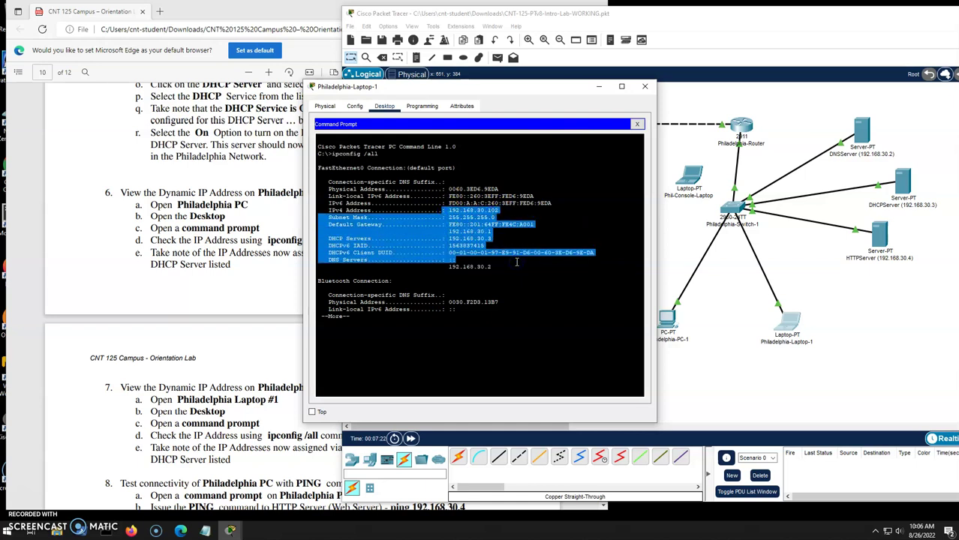
click(645, 86)
scroll(451, 312, down, 2)
scroll(743, 255, up, 1)
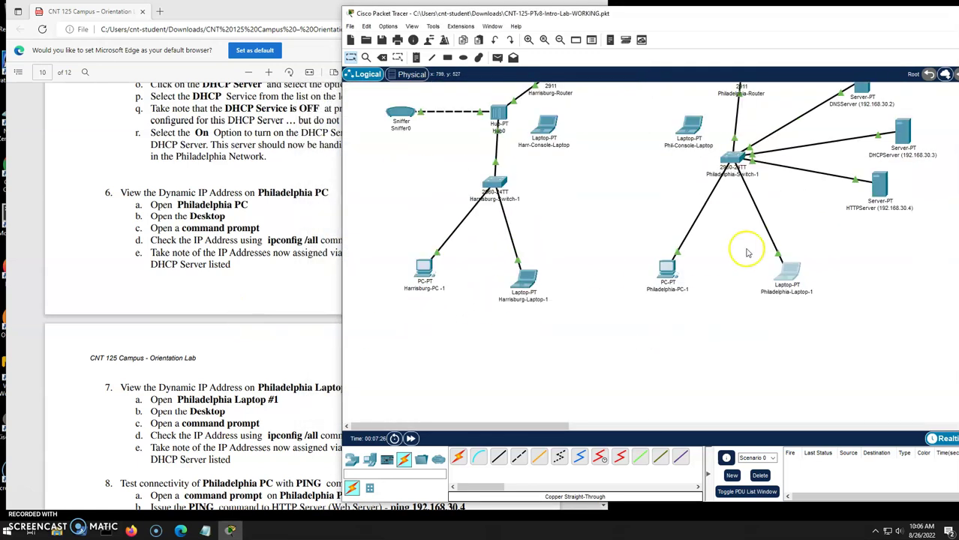
Ping 192.168.30.4 from Philadelphia-PC-1's command prompt, getting 4 of 4 replies with 0% loss.
click(667, 271)
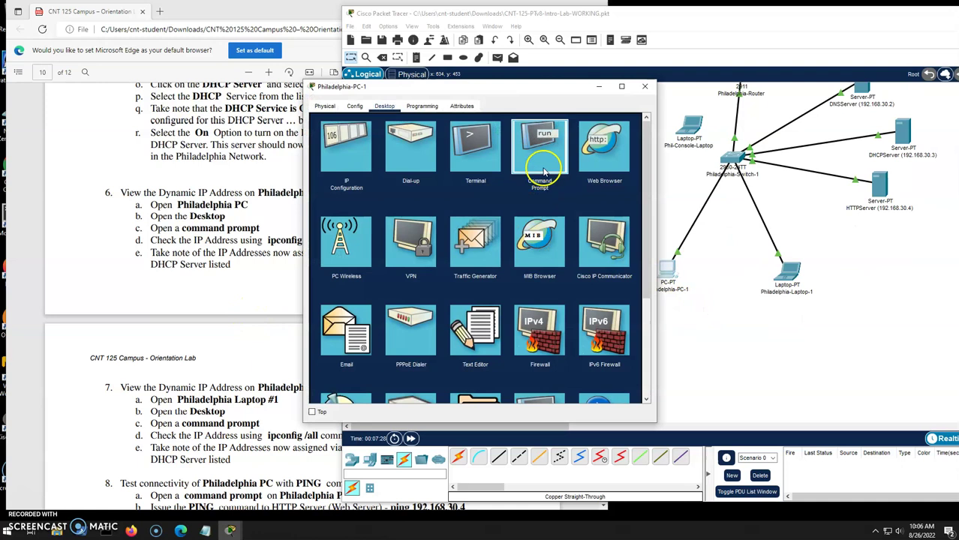
click(544, 171)
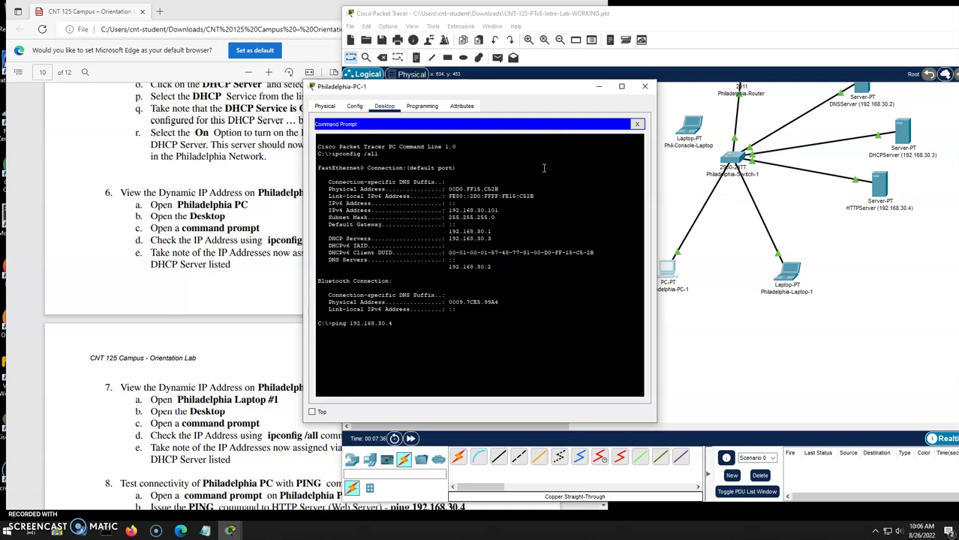
key(Return)
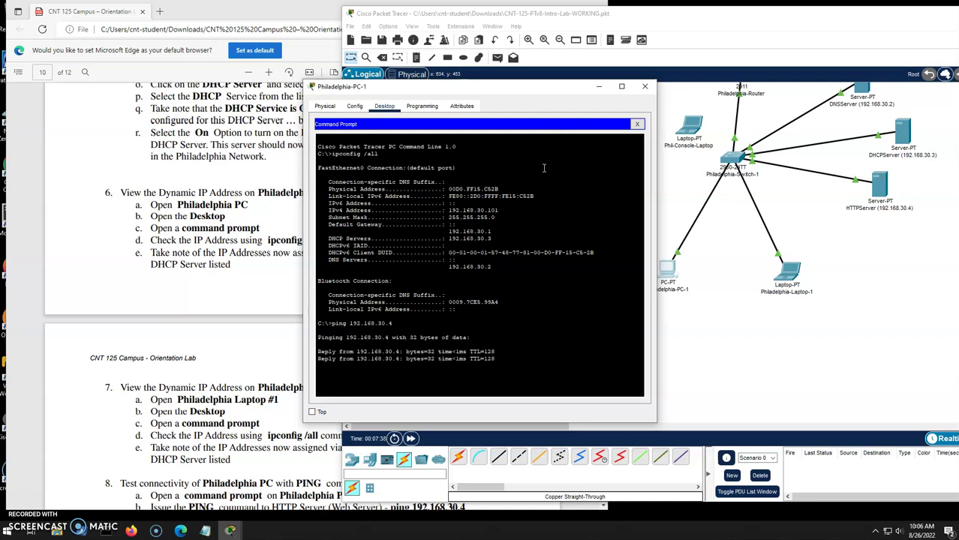
click(706, 41)
click(558, 239)
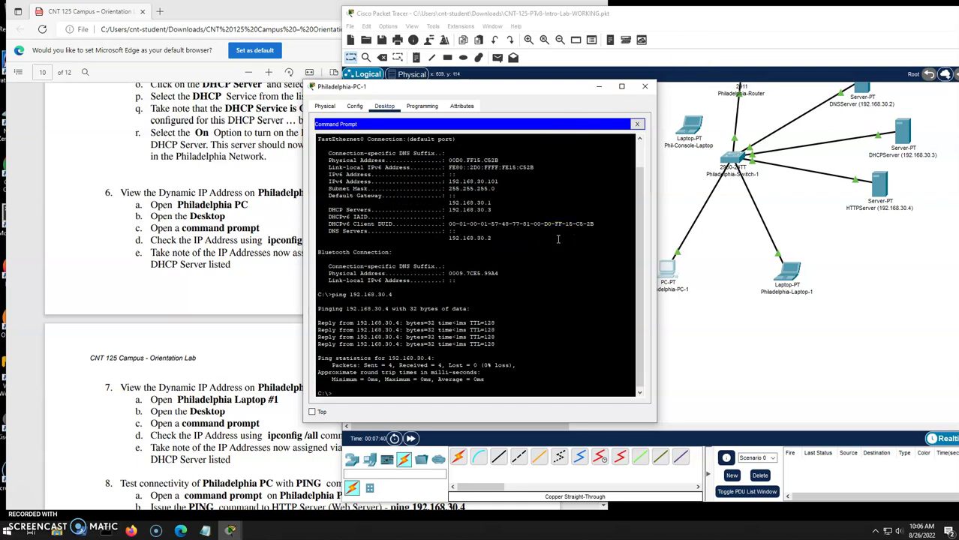
click(644, 93)
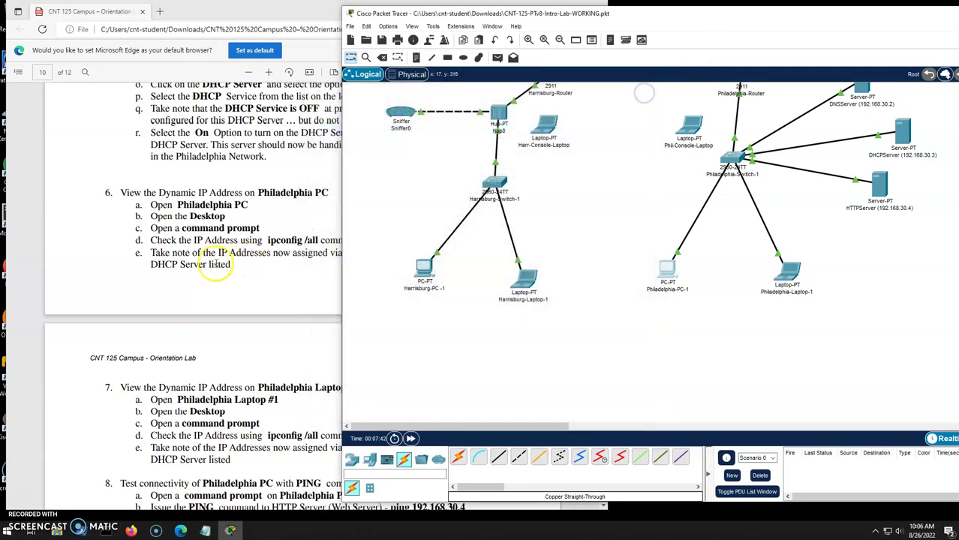
click(199, 266)
scroll(918, 344, up, 2)
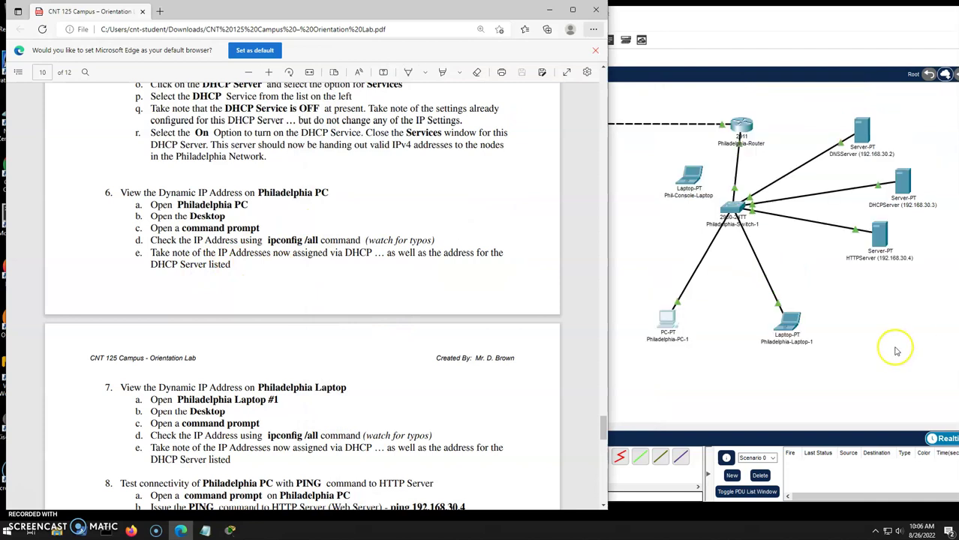
click(707, 286)
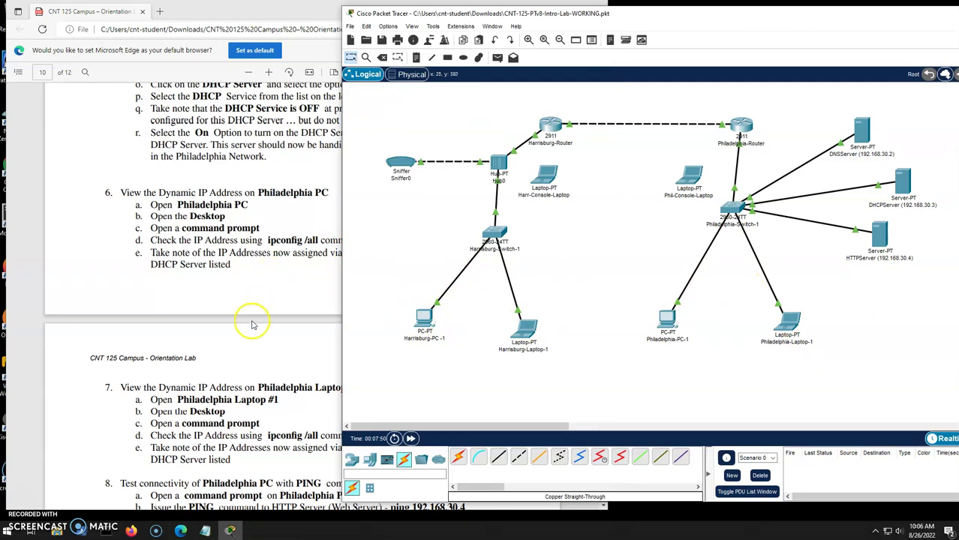
Review the lab instructions and start a new blank Notepad document.
click(249, 319)
scroll(253, 324, down, 3)
scroll(253, 325, down, 4)
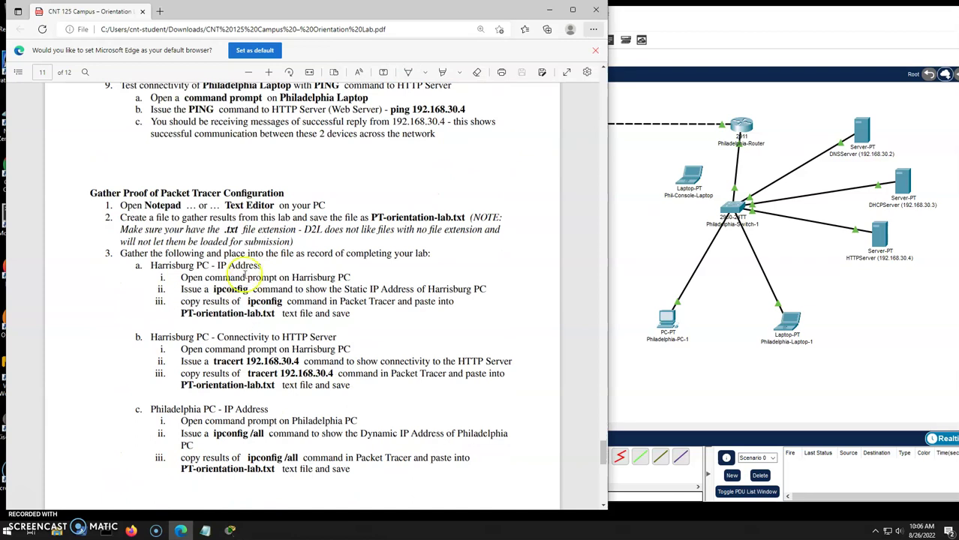
scroll(244, 272, down, 1)
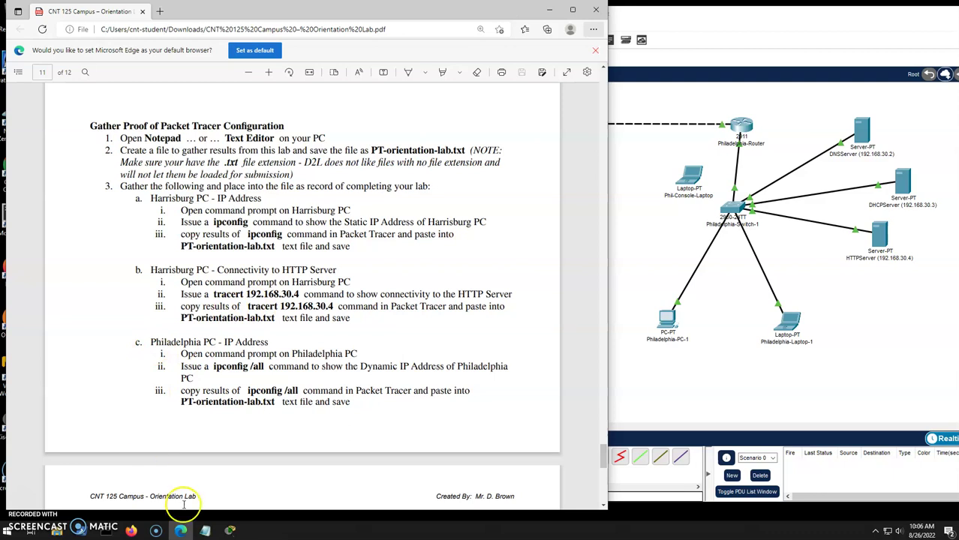
click(205, 531)
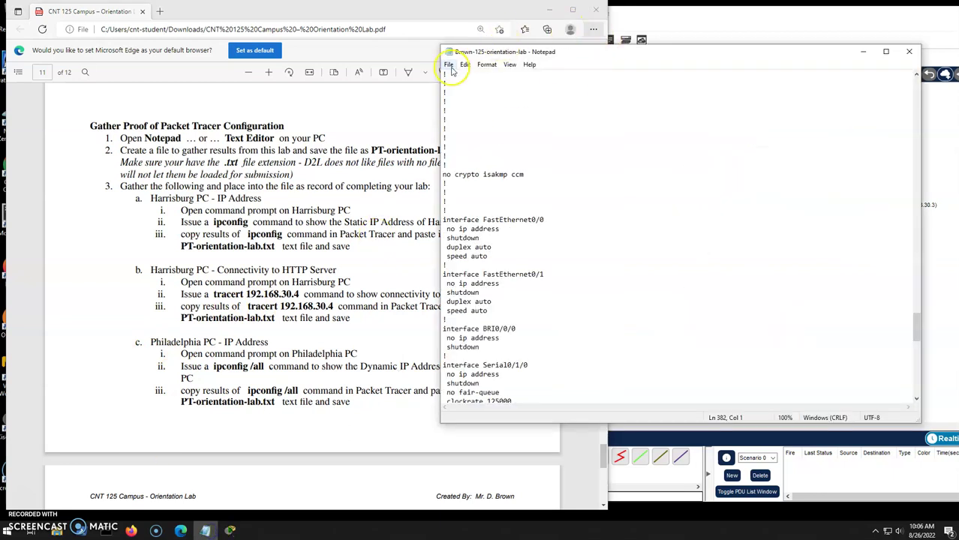
click(449, 64)
click(465, 76)
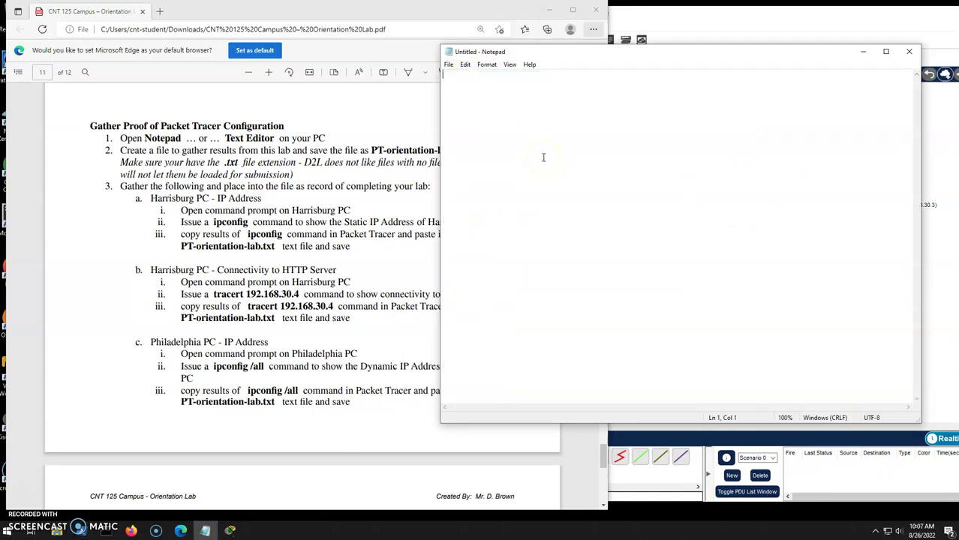
Save the document as the PT orientation lab text file and type the heading 'PT'.
click(449, 64)
click(471, 121)
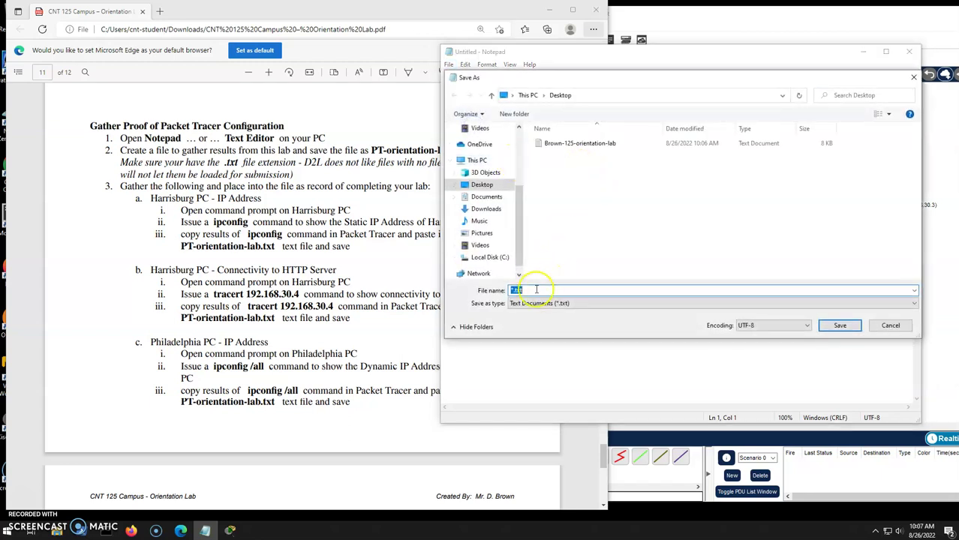
click(575, 144)
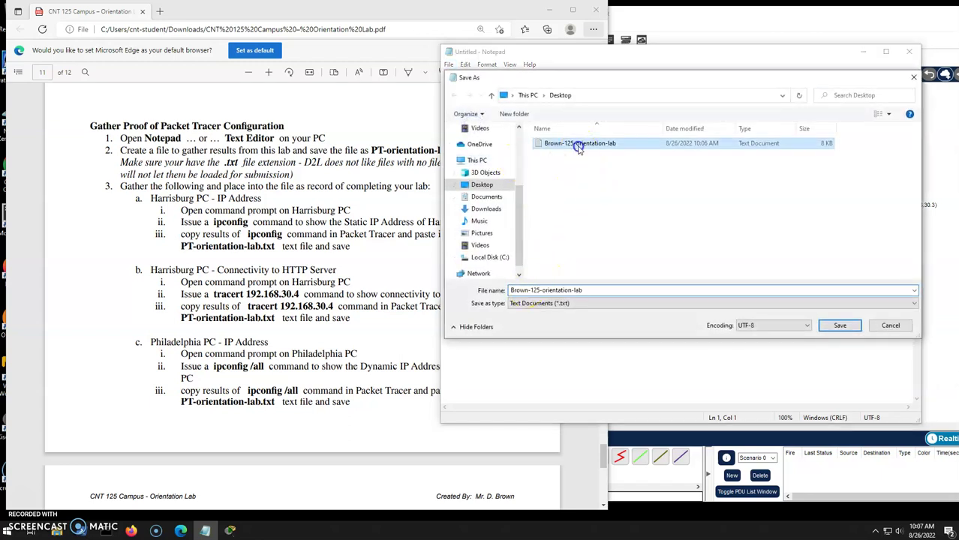
double_click(545, 290)
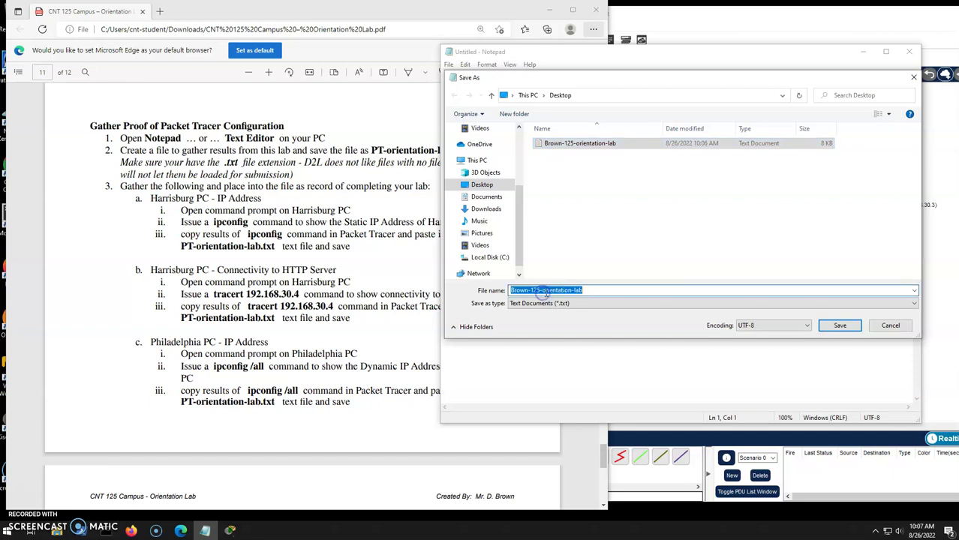
click(541, 289)
text(PT)
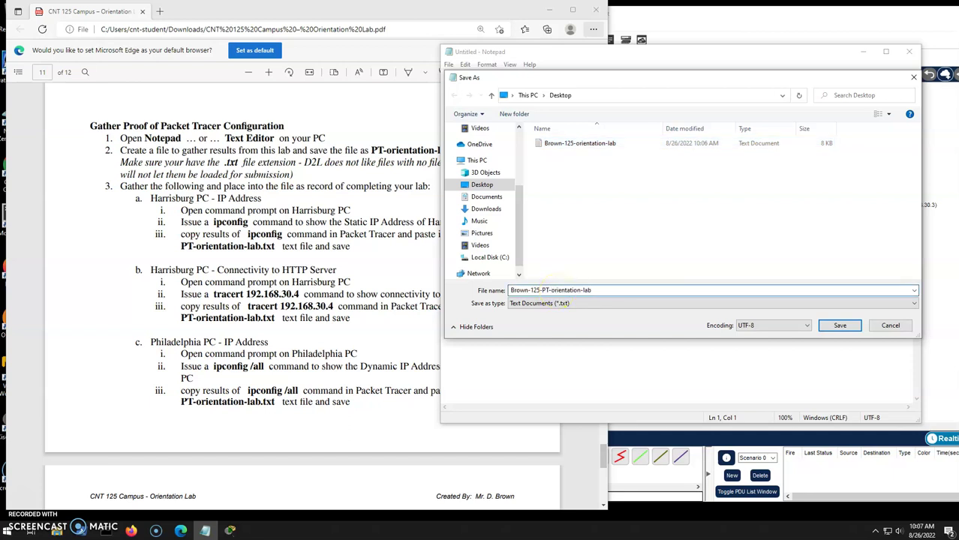
key(Return)
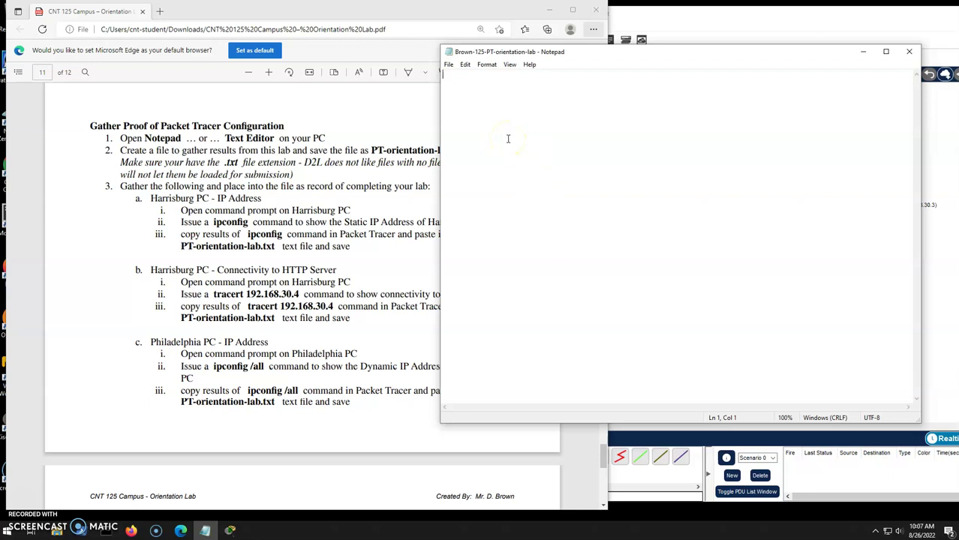
text(PT)
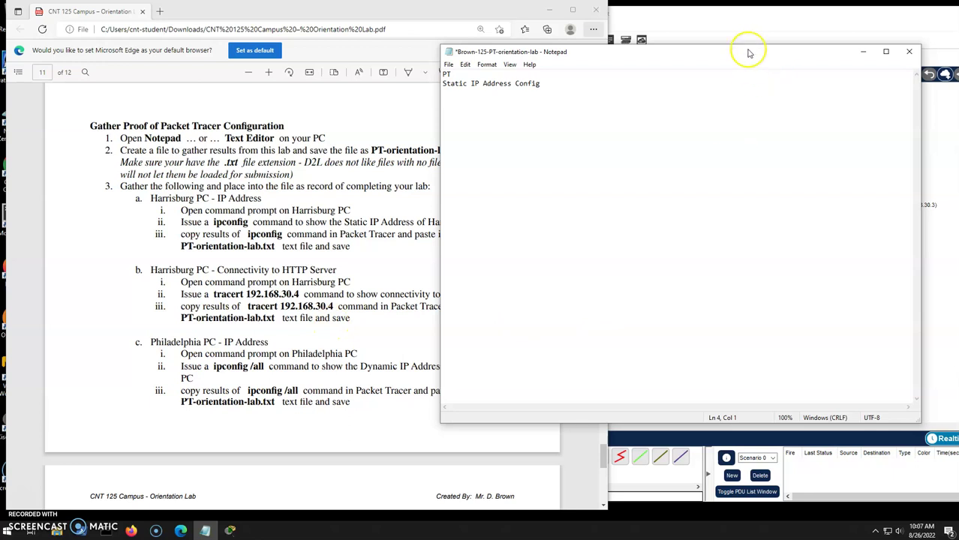
click(740, 21)
On Harrisburg PC-1, run ipconfig and tracert 192.168.30.4, routed via 192.168.10.1 and 192.168.20.2.
click(425, 310)
click(540, 149)
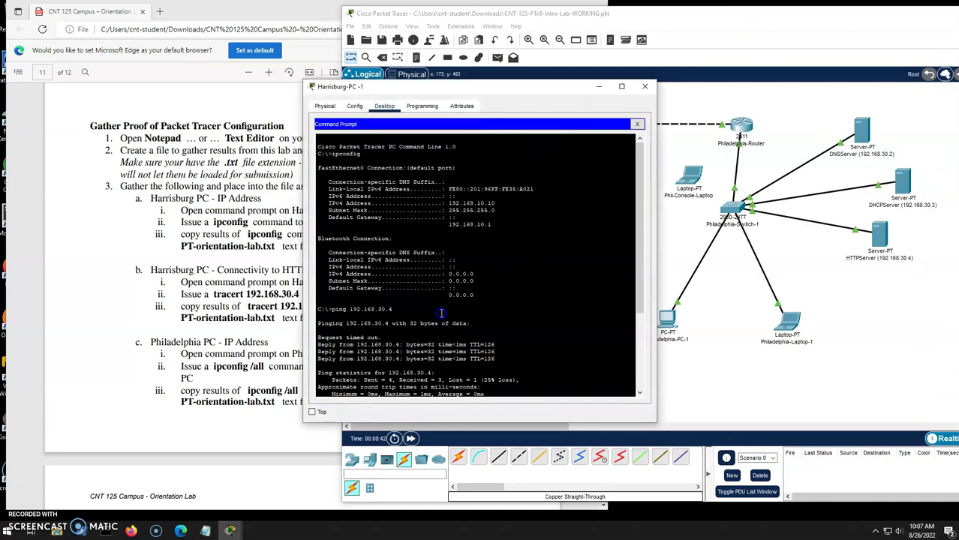
key(Return)
key(Return)
key(Return)
key(Return)
key(Return)
key(Return)
key(Return)
key(Return)
key(Return)
key(Return)
key(Return)
key(Return)
key(Return)
key(Return)
key(Return)
key(Return)
key(Return)
key(Return)
key(Return)
key(Return)
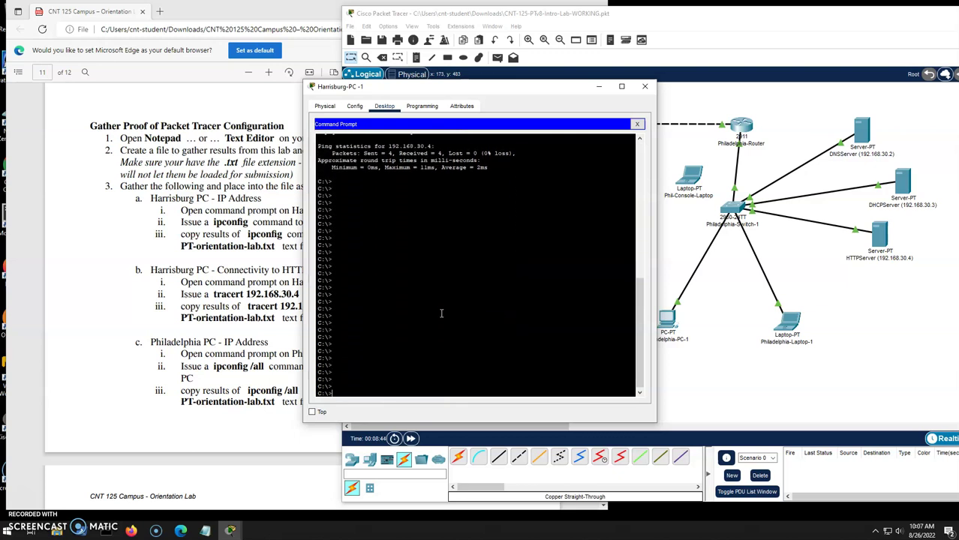
key(Return)
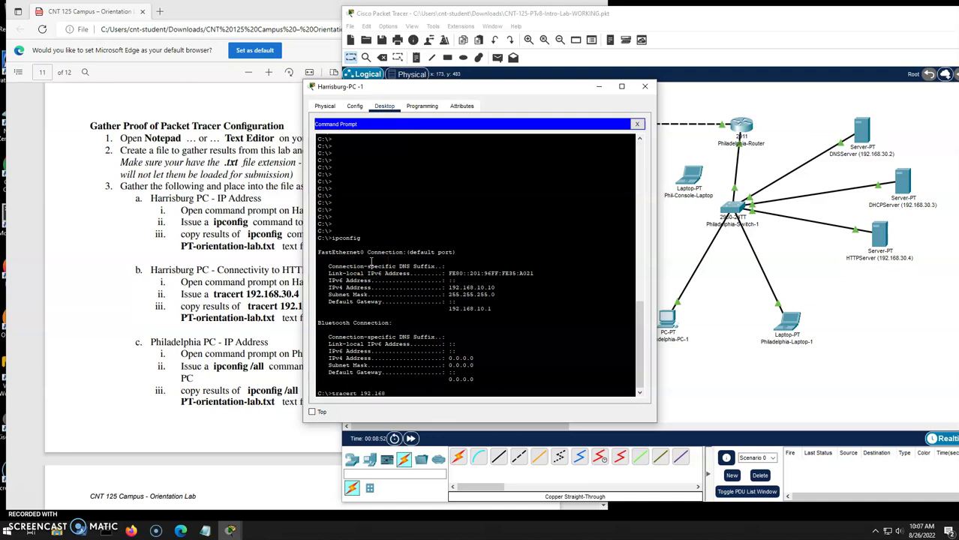
text(tracert 192.168.30.4)
key(Return)
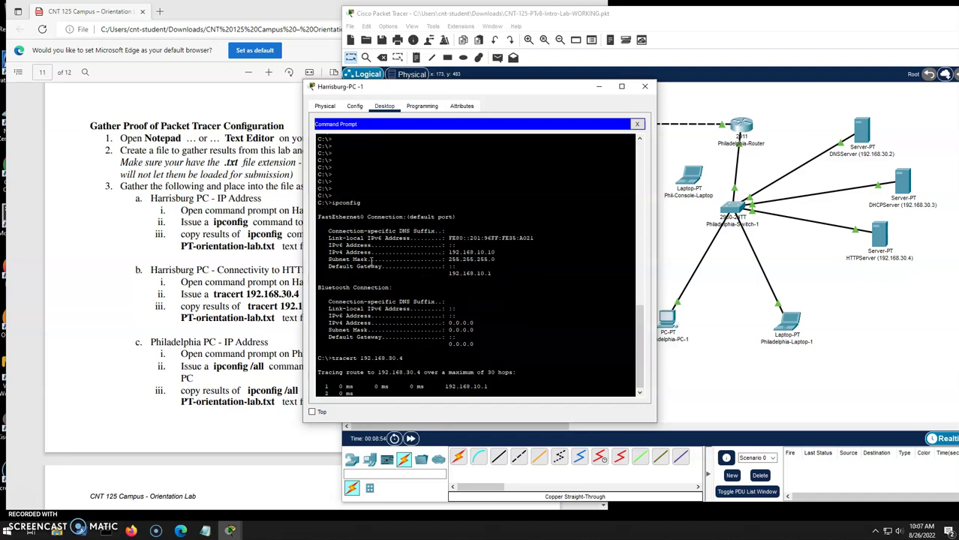
Select all the ipconfig and tracert output and copy it.
click(446, 368)
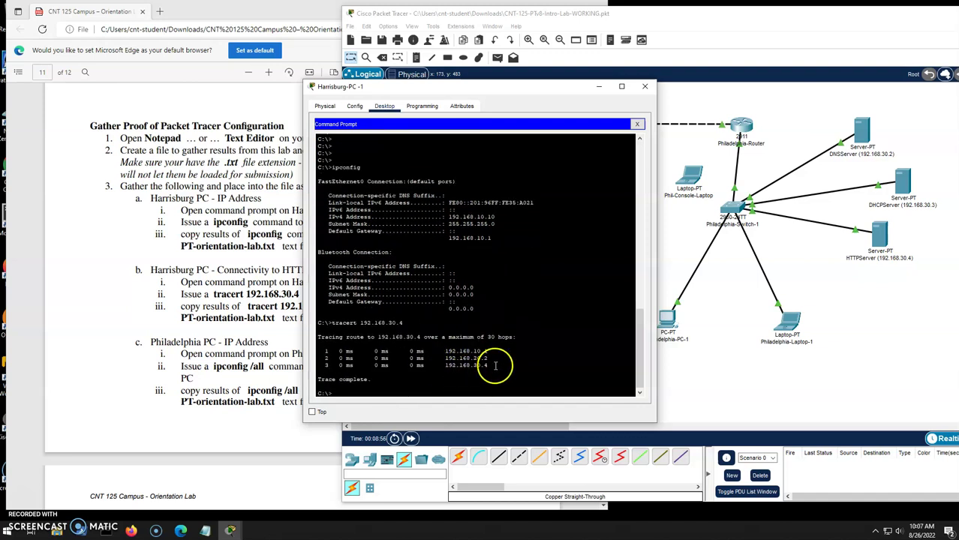
drag(496, 367, 318, 346)
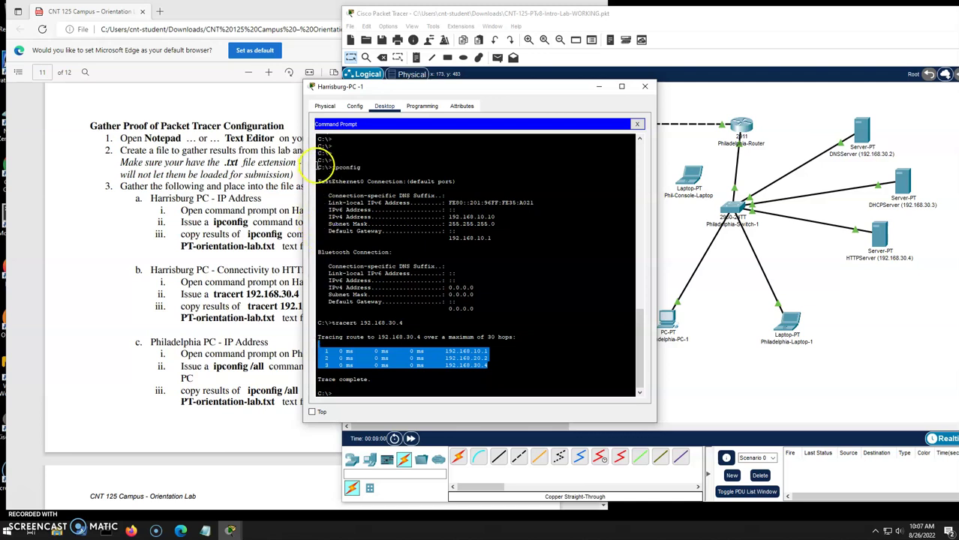
drag(318, 162, 458, 396)
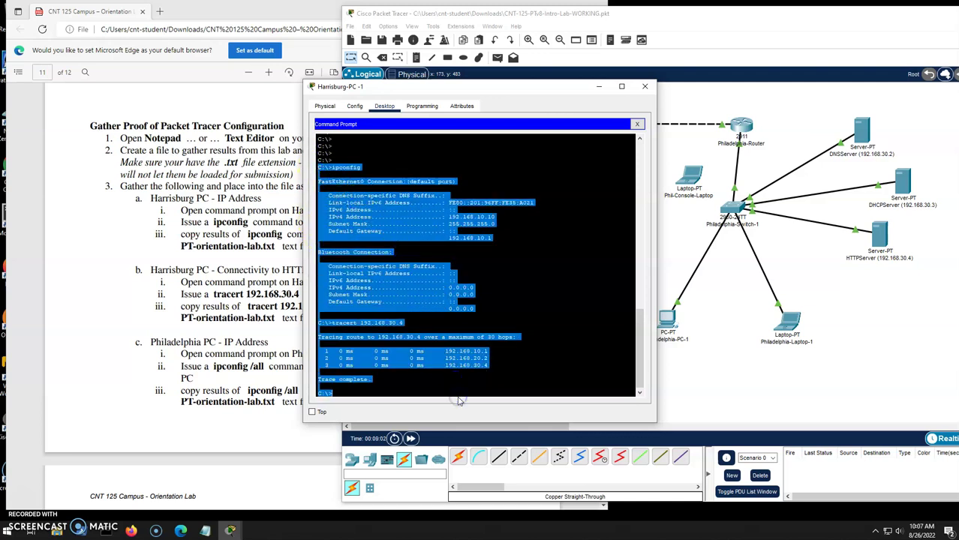
right_click(385, 288)
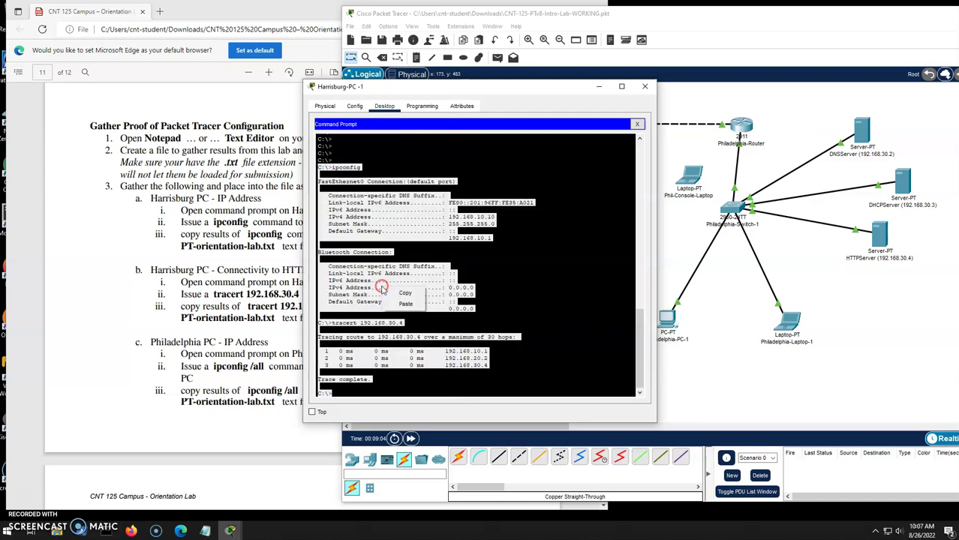
click(409, 294)
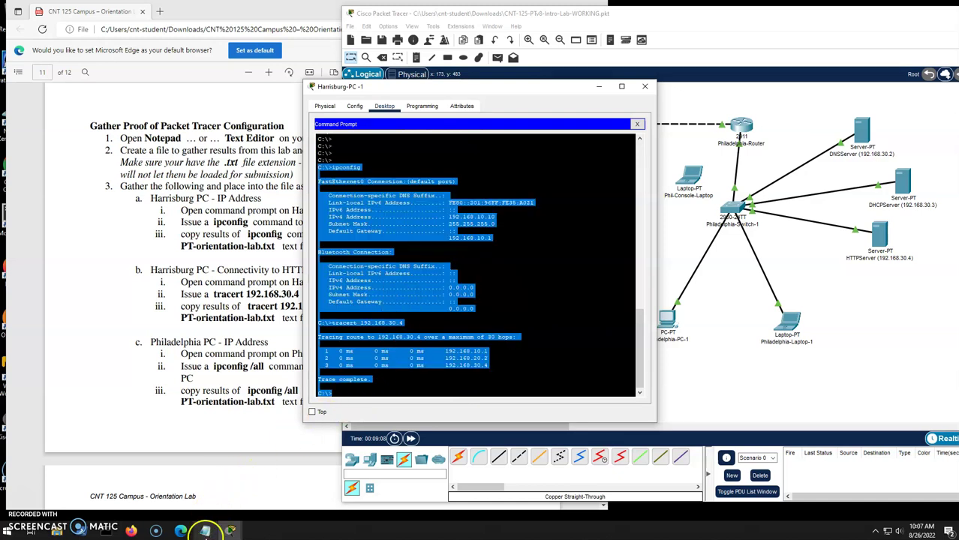
Paste Harrisburg PC-1's ipconfig and tracert output into the proof file and save it.
click(205, 531)
right_click(502, 128)
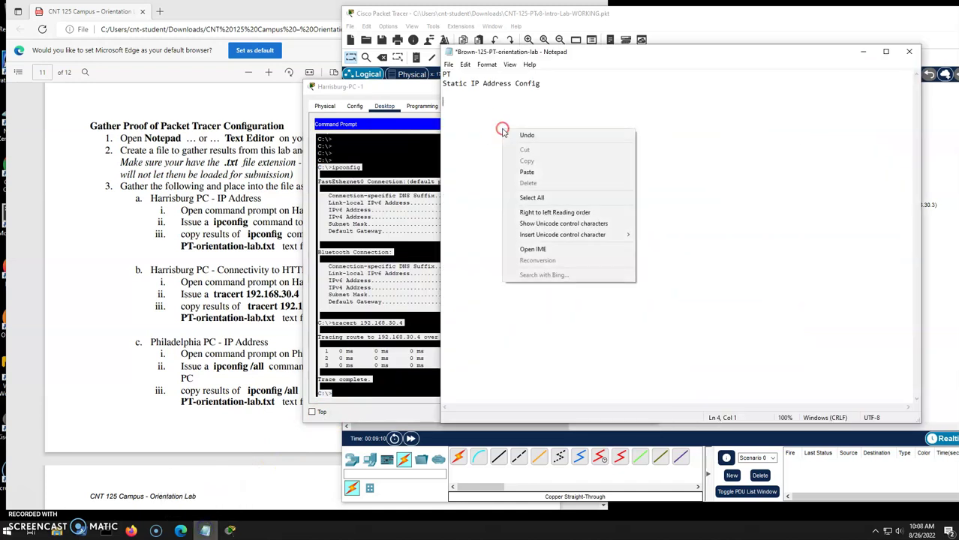
click(536, 175)
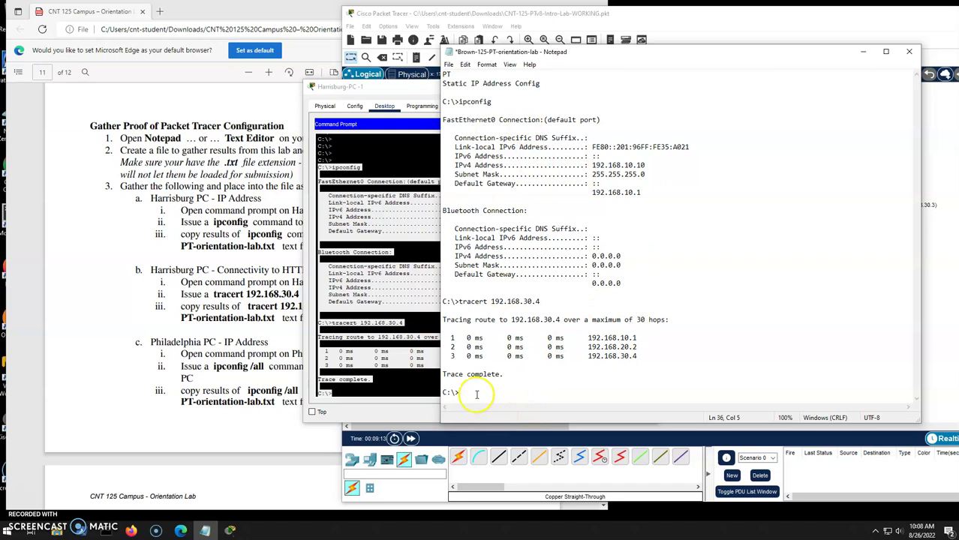
key(Return)
key(Return)
key(Return)
key(Return)
key(ctrl+s)
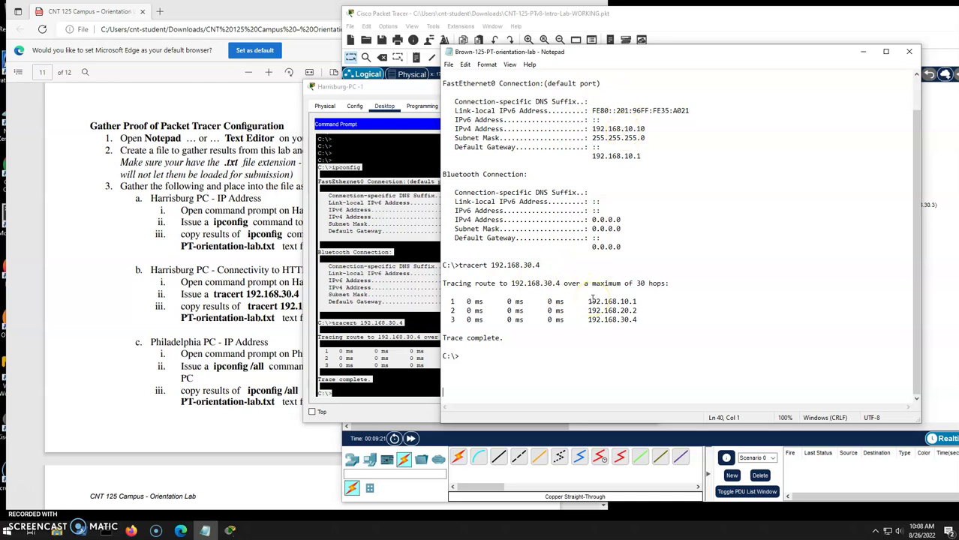
Close the Harrisburg PC-1 window and check the next lab instructions.
key(alt+Tab)
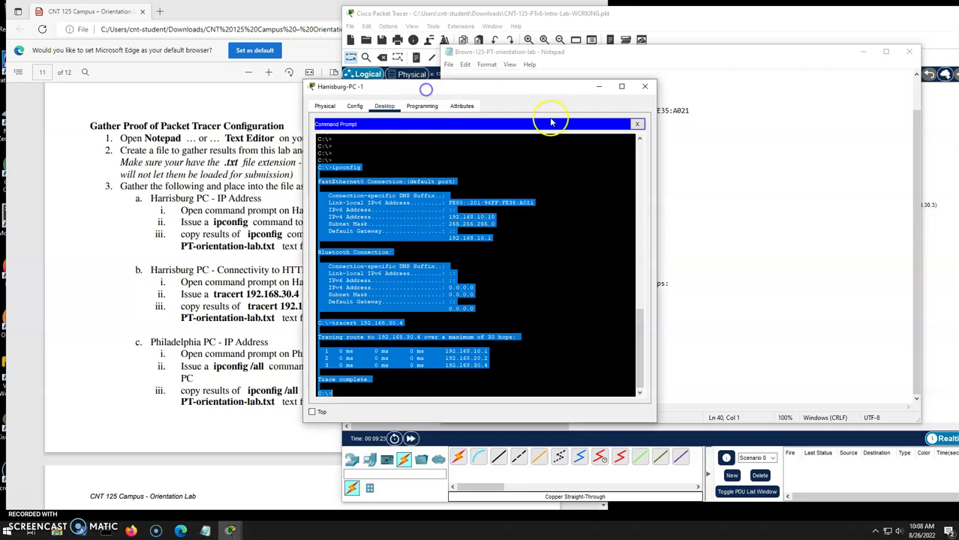
click(647, 86)
click(274, 312)
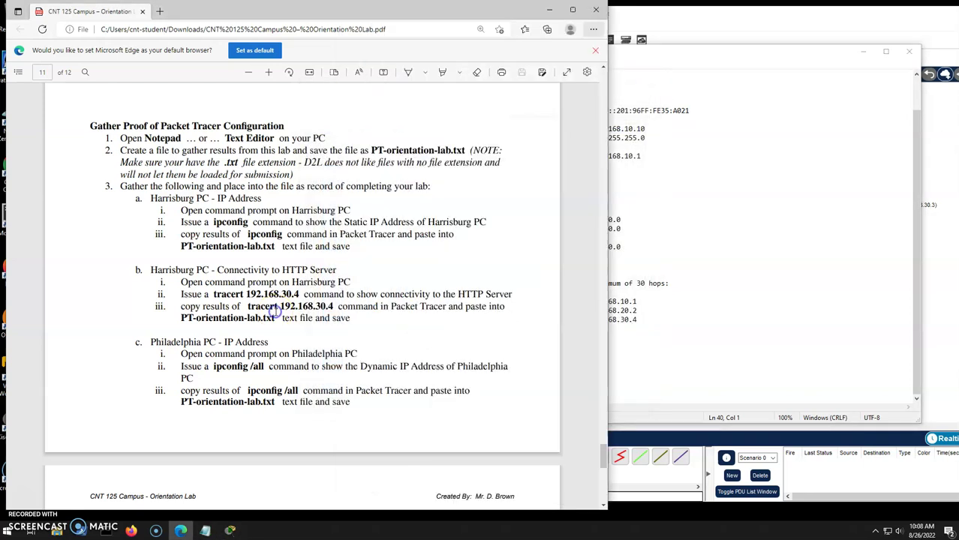
scroll(274, 312, down, 3)
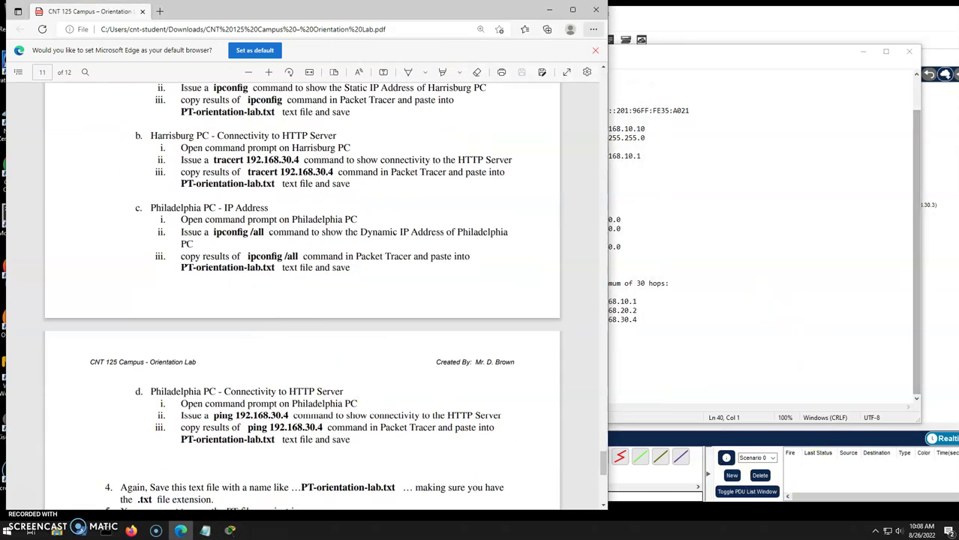
click(915, 19)
On Philadelphia-PC-1, run ipconfig /all and ping 192.168.30.4, getting 4 of 4 replies.
click(666, 320)
click(572, 133)
key(Return)
key(Return)
key(Return)
key(Return)
key(Return)
key(Return)
key(Return)
key(Return)
key(Return)
key(Return)
key(Return)
key(Return)
key(Return)
key(Return)
key(Return)
key(Return)
key(Return)
key(Return)
key(Return)
key(Return)
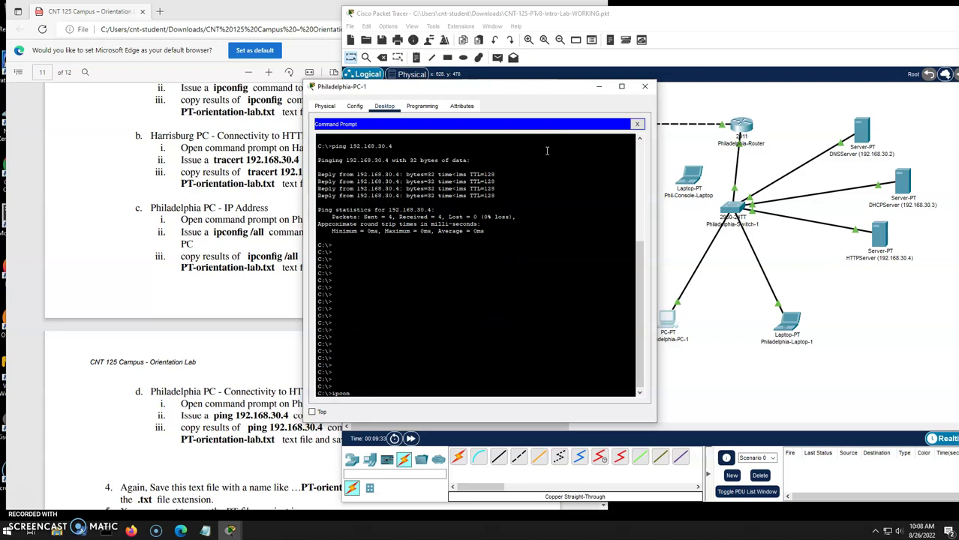
text(ipconfig /all)
key(Return)
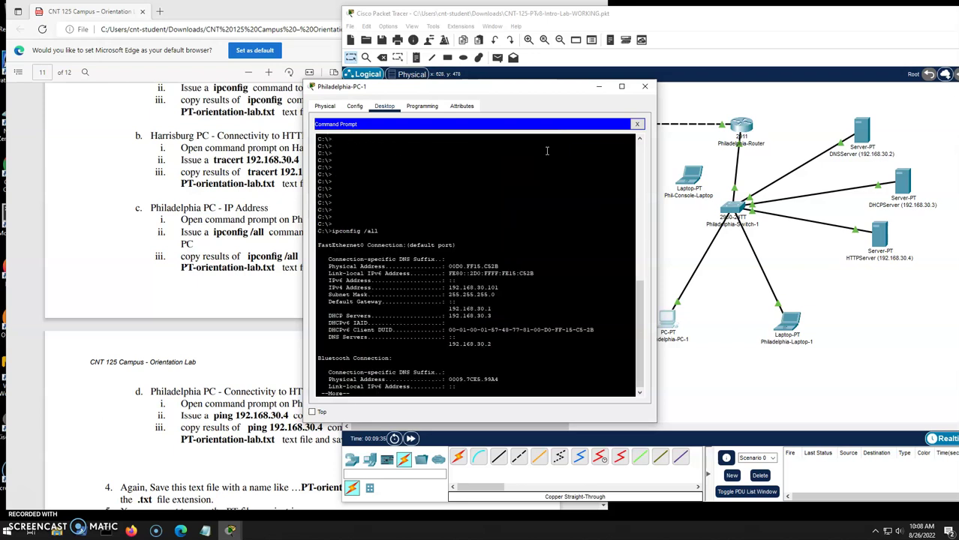
key(space)
drag(388, 181, 574, 383)
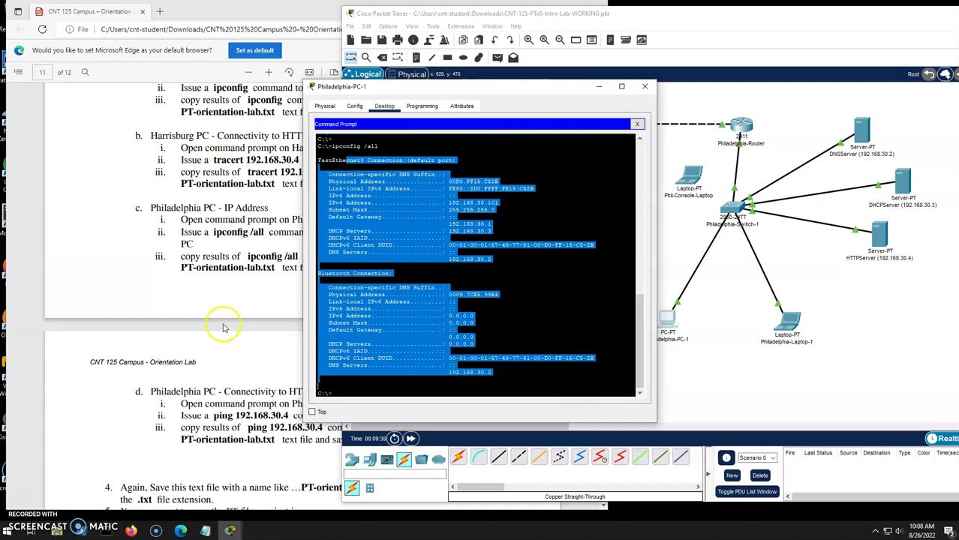
click(348, 393)
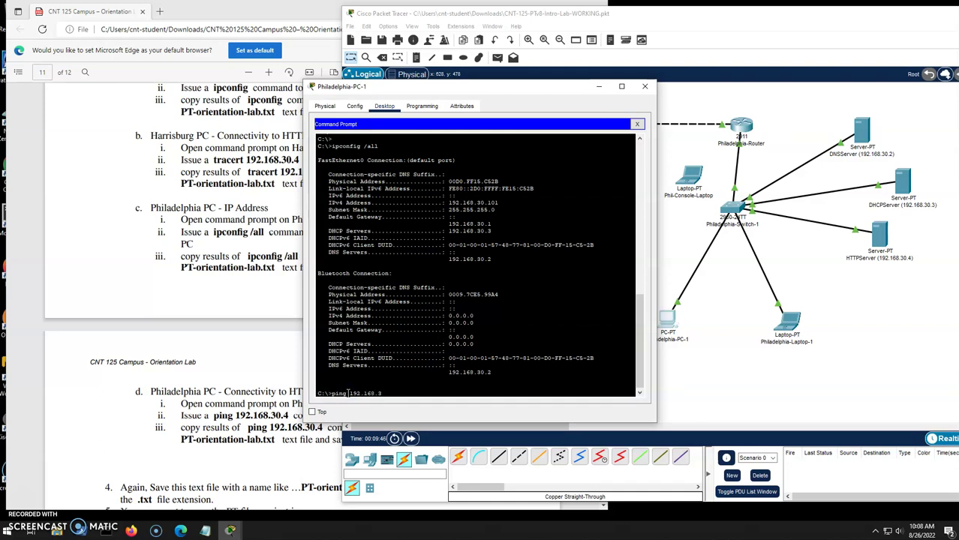
text(ping 192.168.30.4)
key(Return)
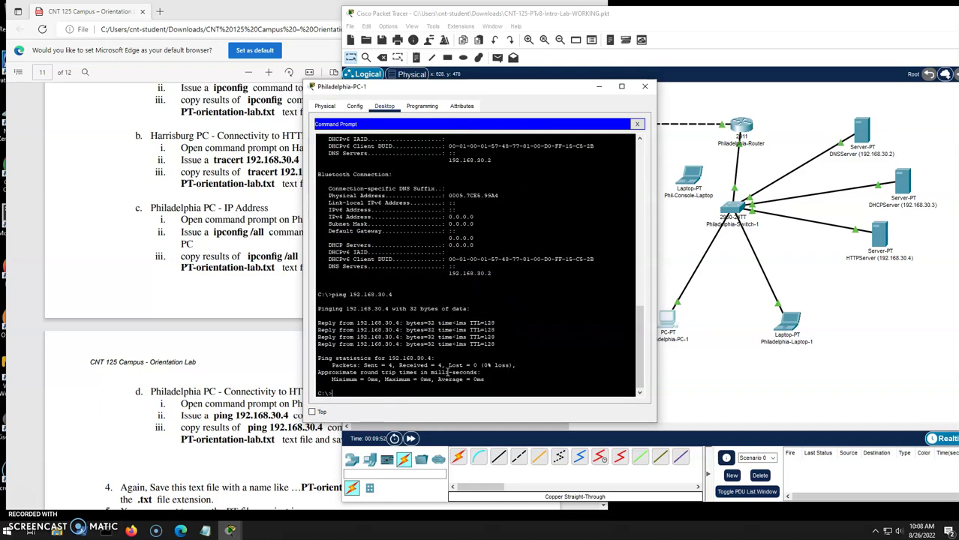
scroll(448, 310, up, 5)
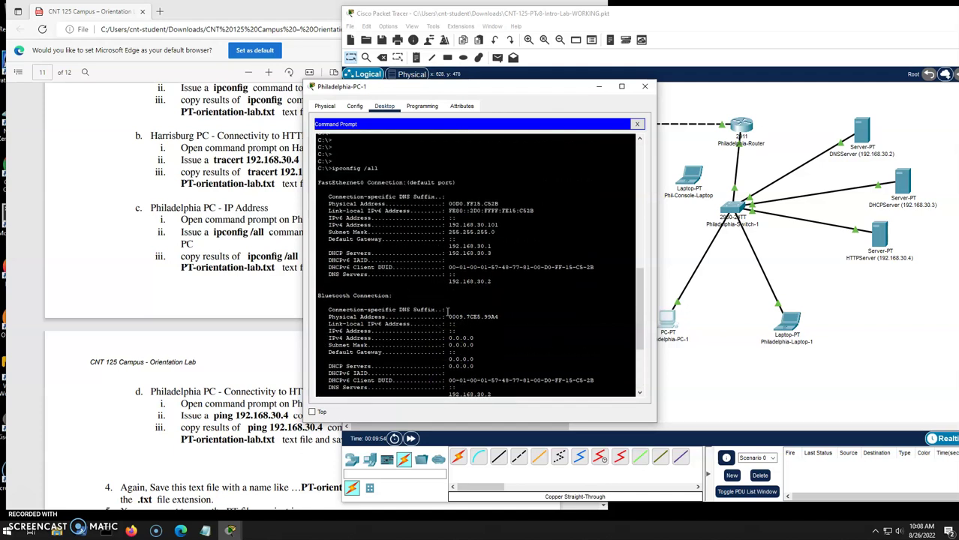
Copy Philadelphia-PC-1's ipconfig /all and ping output and paste it below the tracert results.
drag(317, 170, 548, 504)
right_click(391, 251)
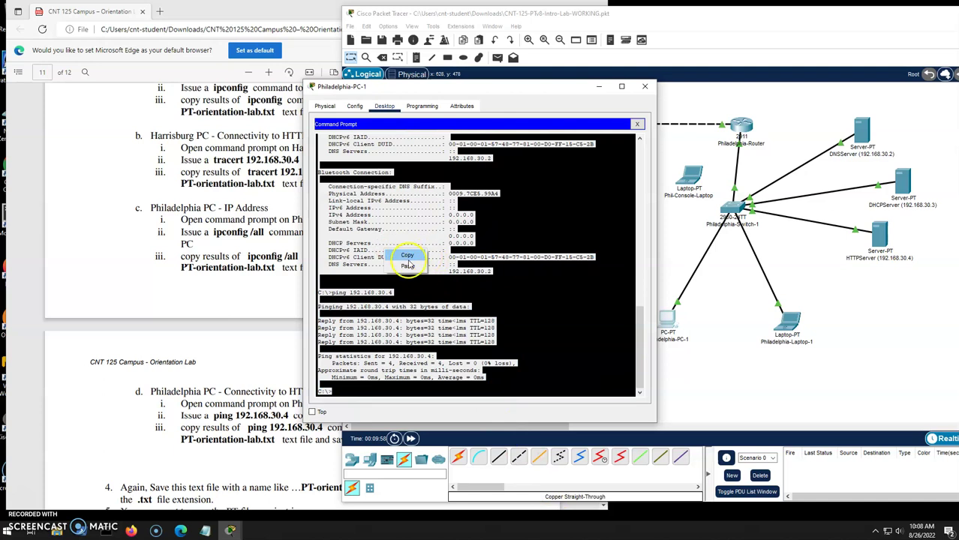
click(406, 256)
click(205, 531)
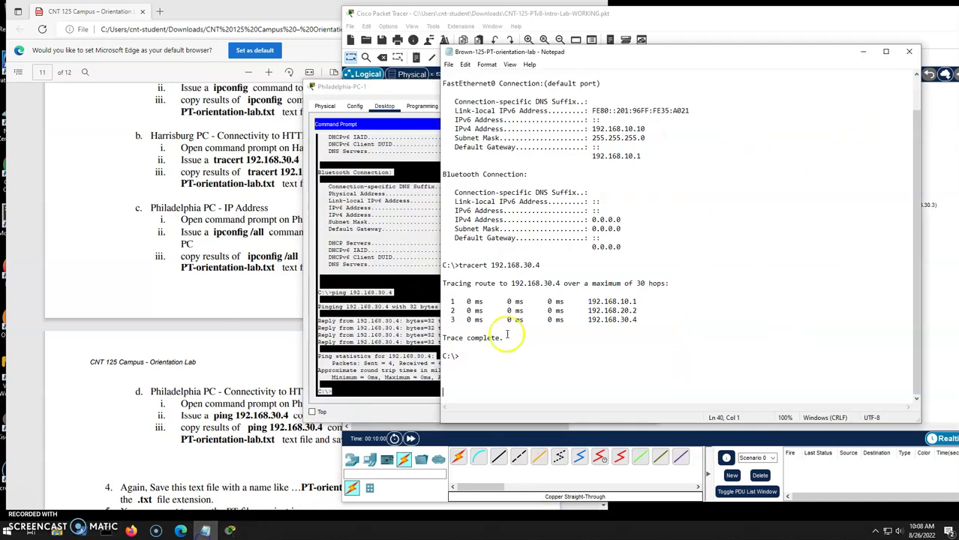
key(Return)
key(Return)
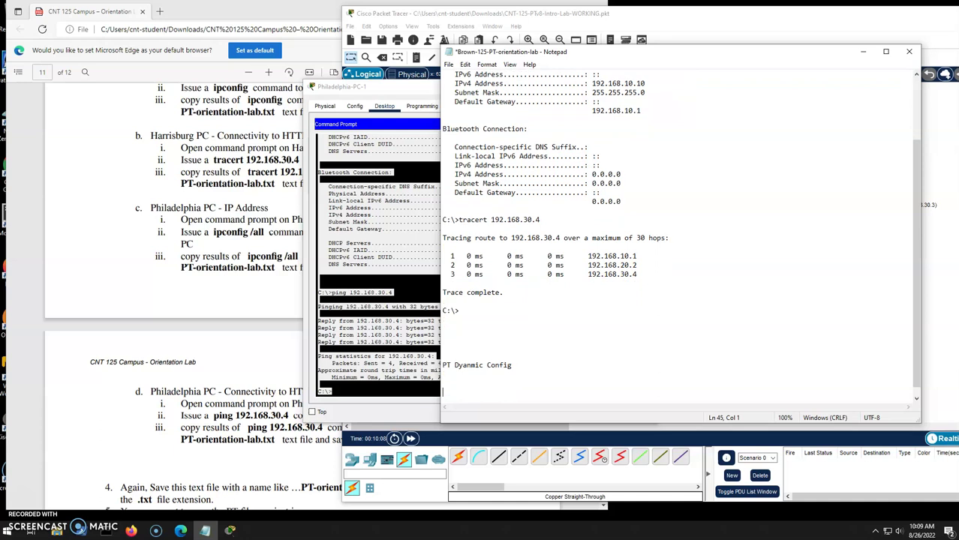
key(ctrl+v)
Review the pasted ping replies and statistics, then save the proof file.
scroll(706, 279, up, 7)
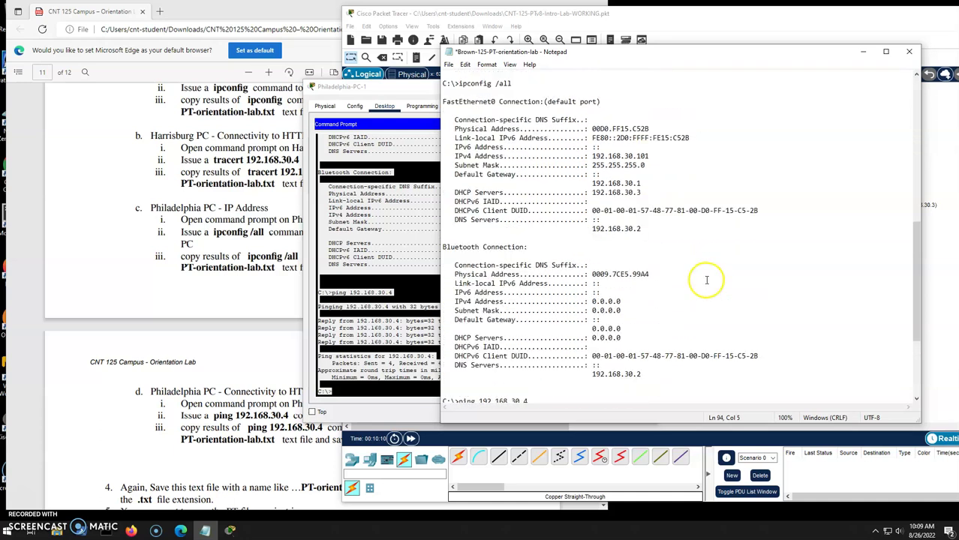
drag(593, 210, 661, 211)
scroll(631, 310, down, 7)
drag(443, 292, 682, 394)
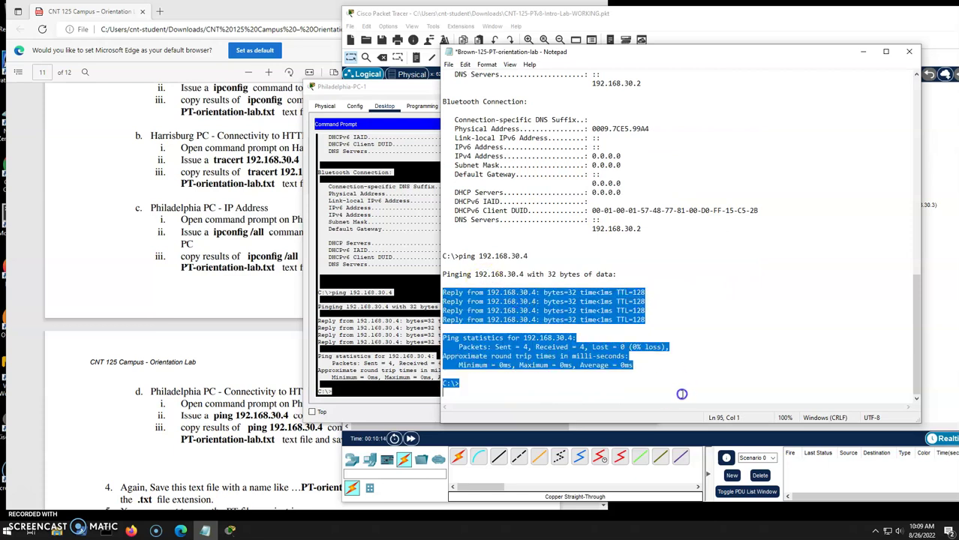
click(457, 396)
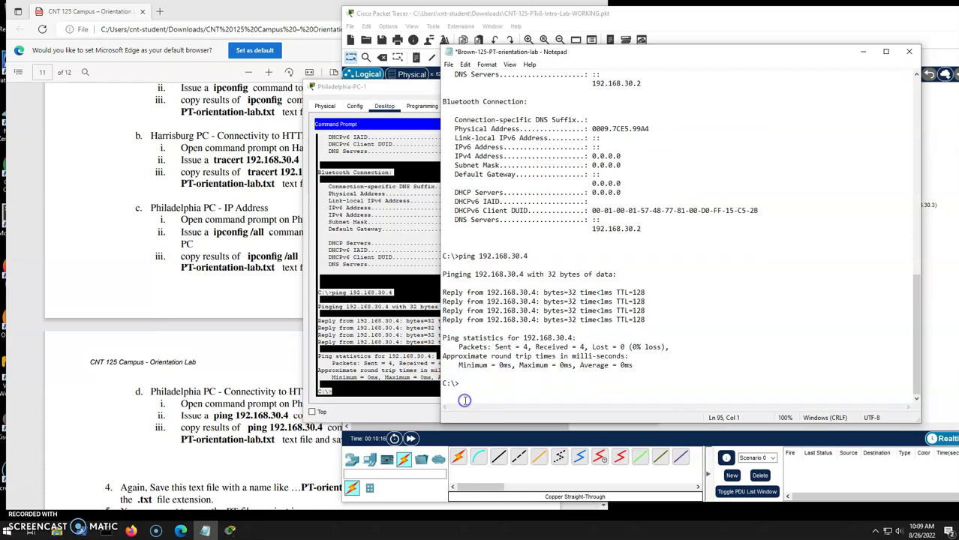
key(ctrl+s)
Save the Notepad results file.
click(185, 354)
scroll(198, 334, down, 3)
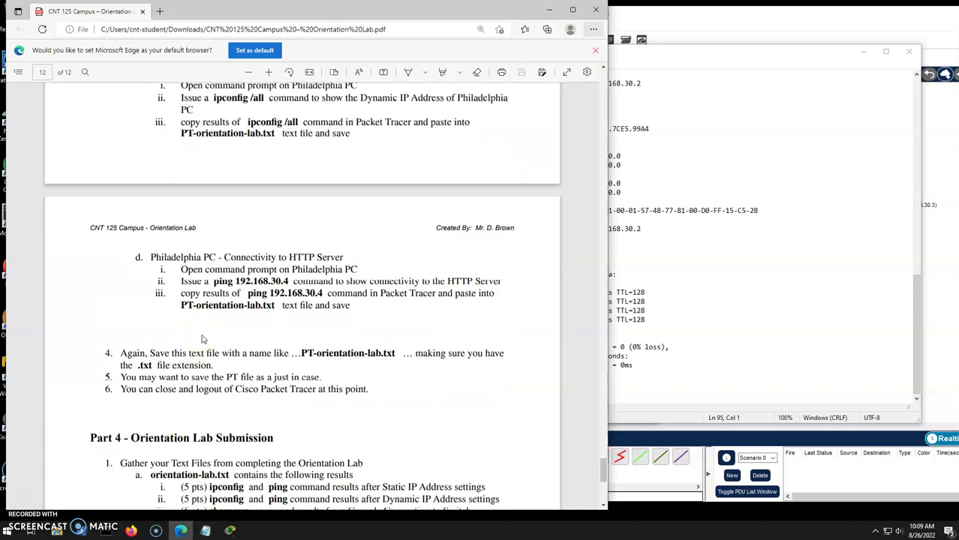
click(700, 51)
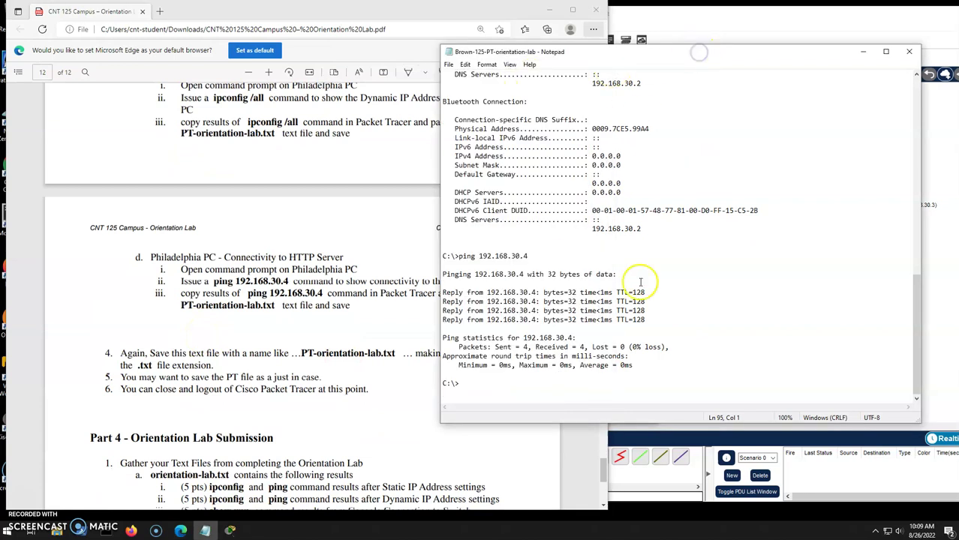
click(449, 65)
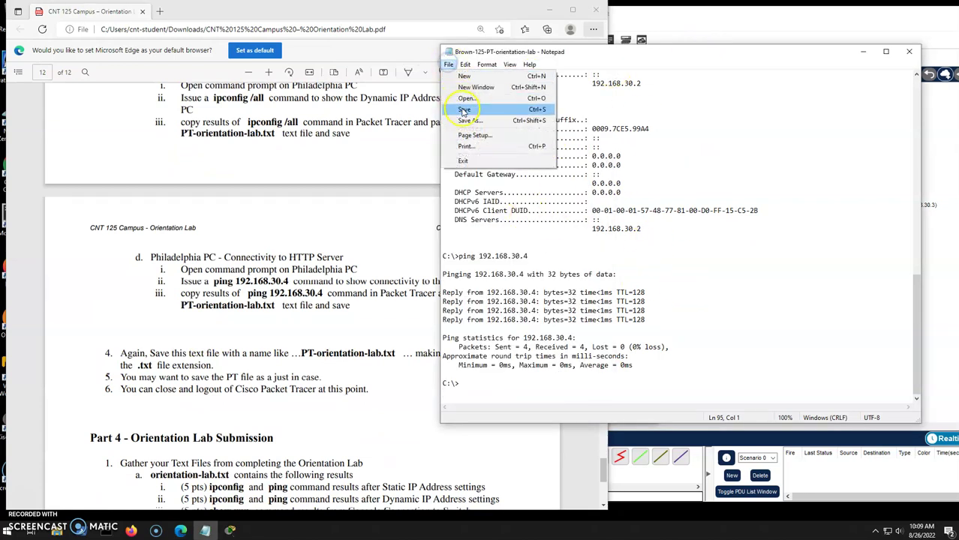
click(464, 109)
Save the CNT-125-PTv8-Intro-Lab-WORKING network in Packet Tracer and close the program.
click(840, 16)
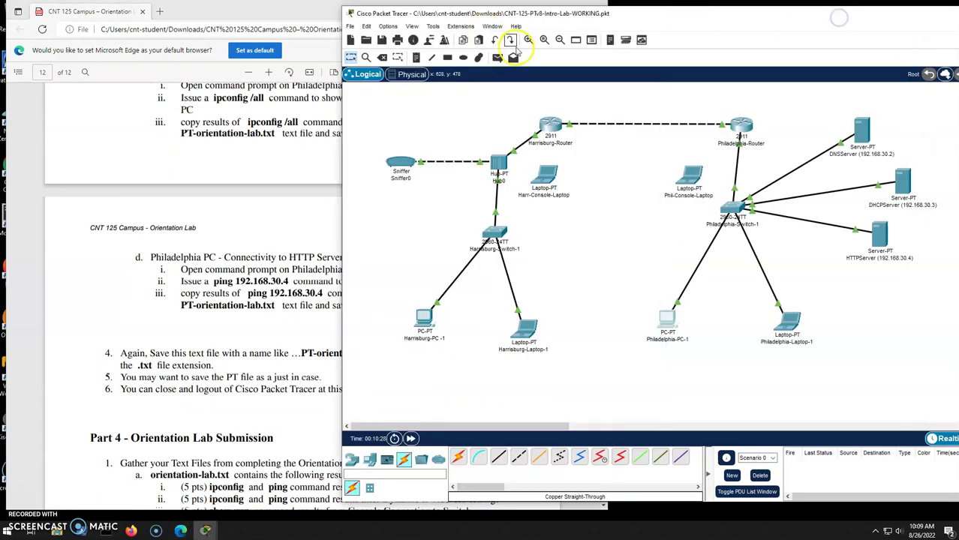
click(350, 25)
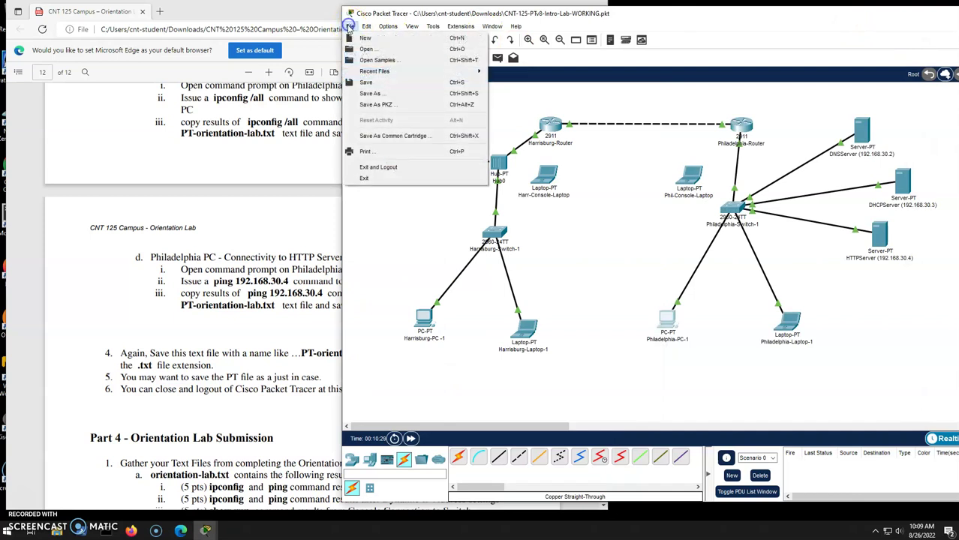
click(370, 84)
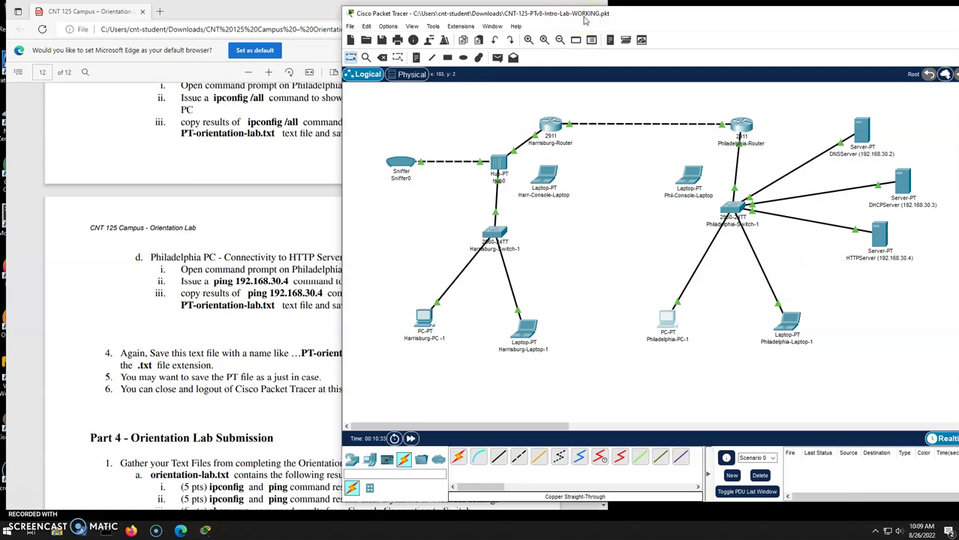
drag(922, 15, 820, 11)
click(911, 10)
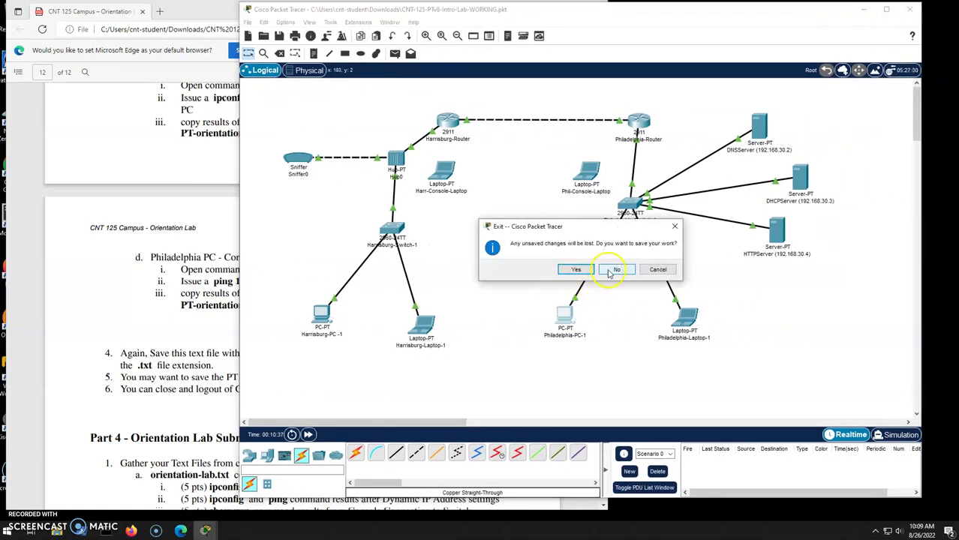
Keep changes on exiting Packet Tracer, browse Documents in File Explorer, then centre the lab PDF.
click(578, 270)
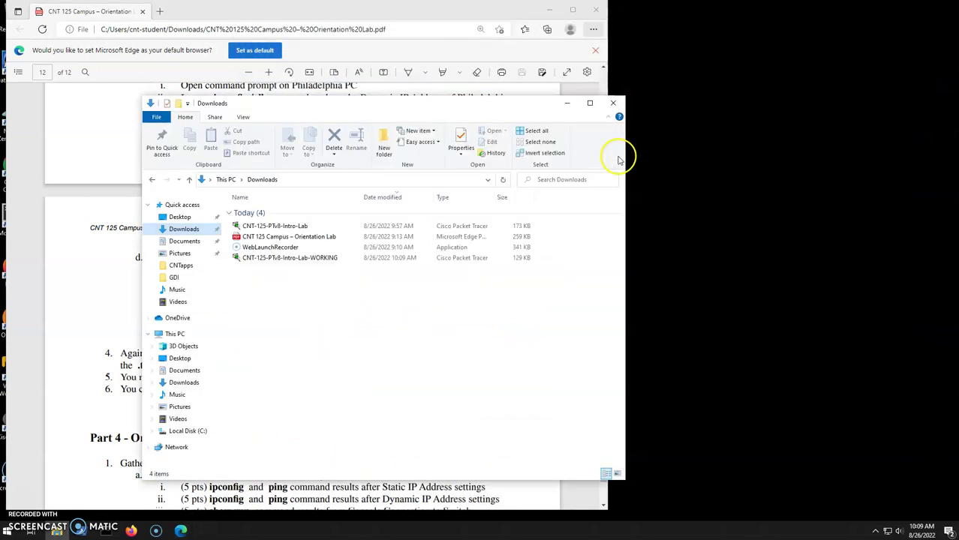
drag(504, 102, 669, 100)
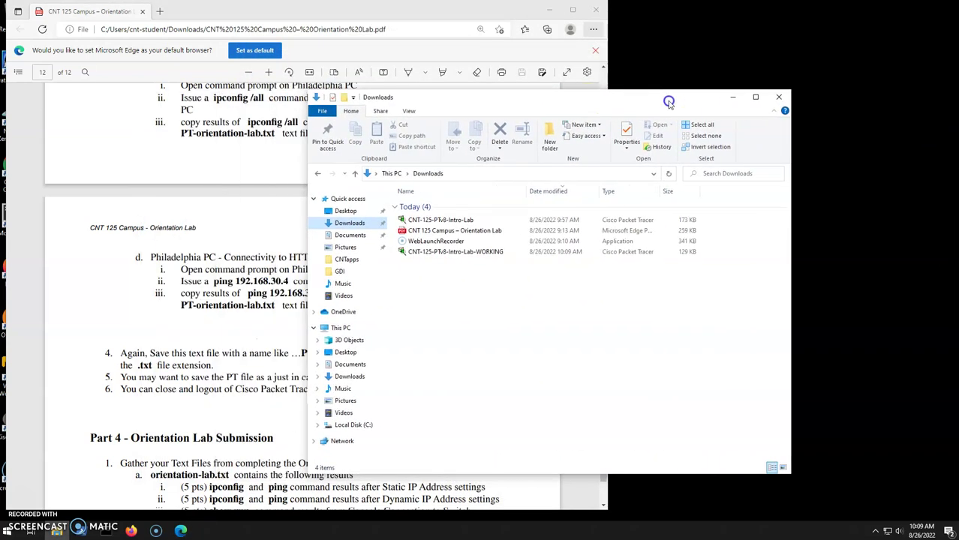
click(348, 236)
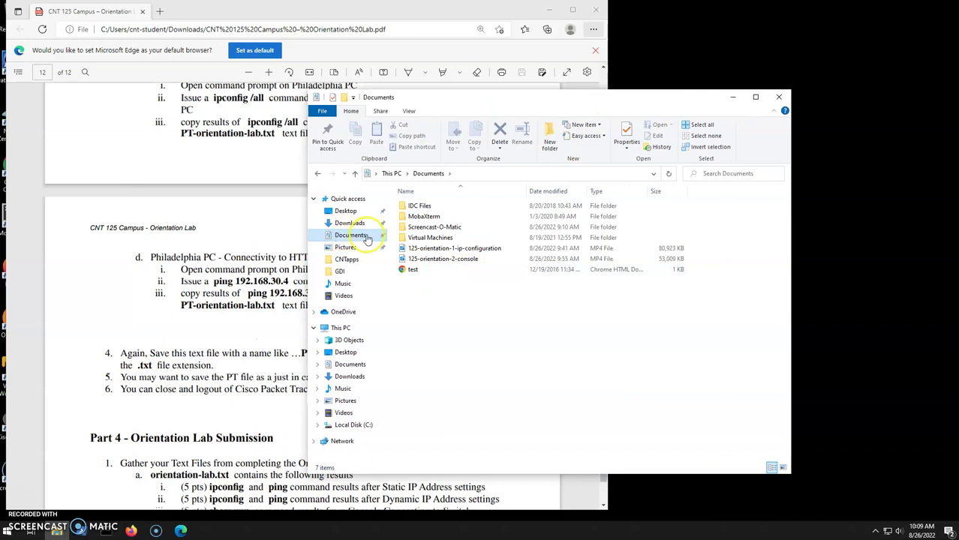
click(348, 223)
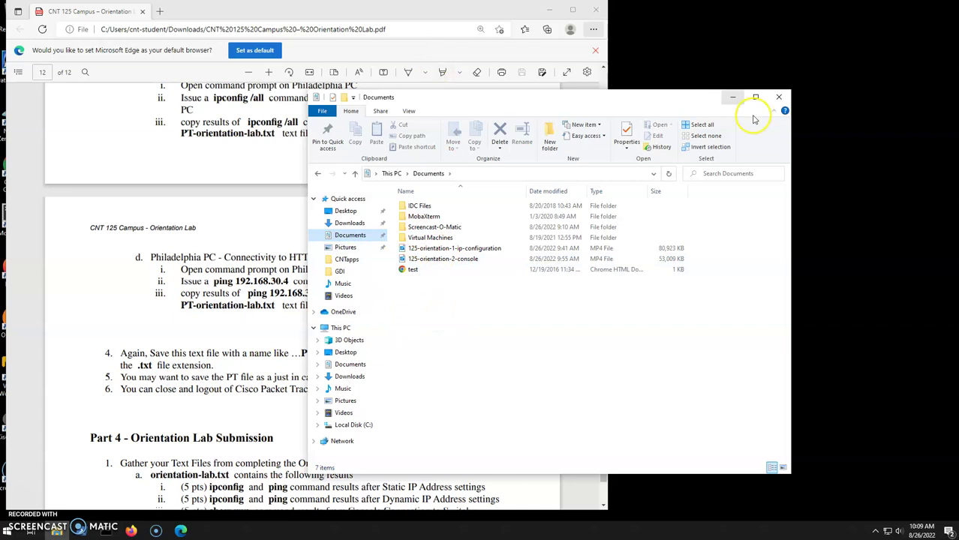
click(732, 96)
drag(496, 15, 703, 26)
Group the two Brown-125 desktop files, then mark the PDF's Part 4 PT-orientation-lab.txt requirements.
drag(55, 278, 129, 219)
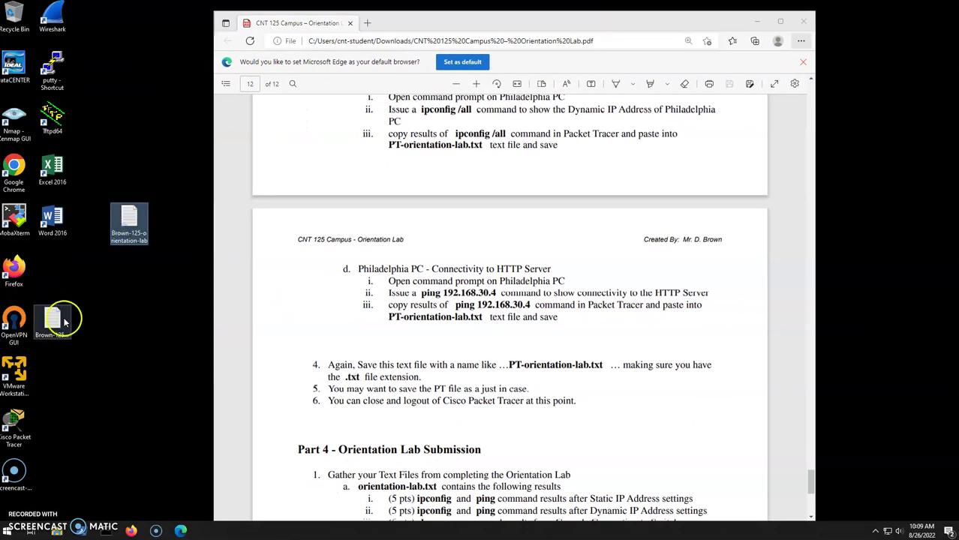
drag(52, 322, 173, 219)
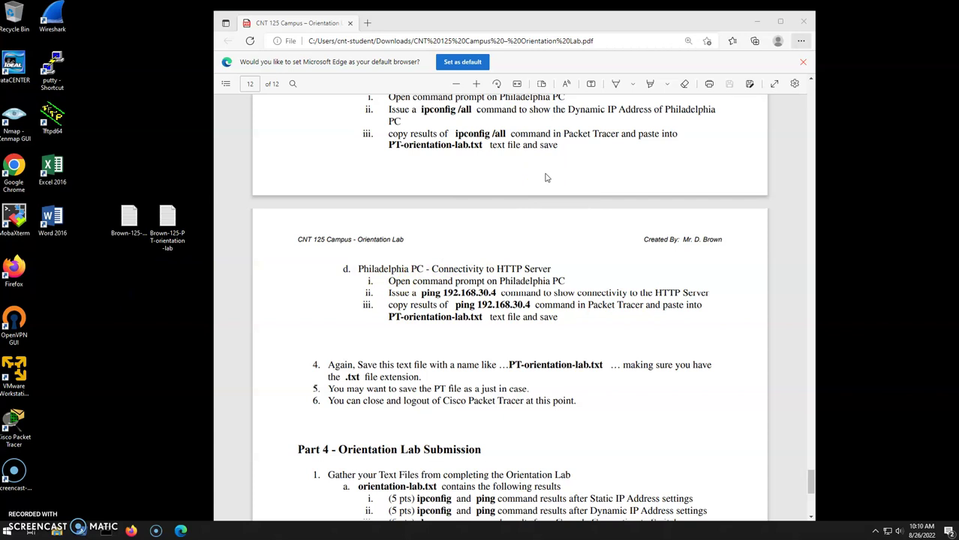
click(514, 234)
scroll(514, 234, down, 3)
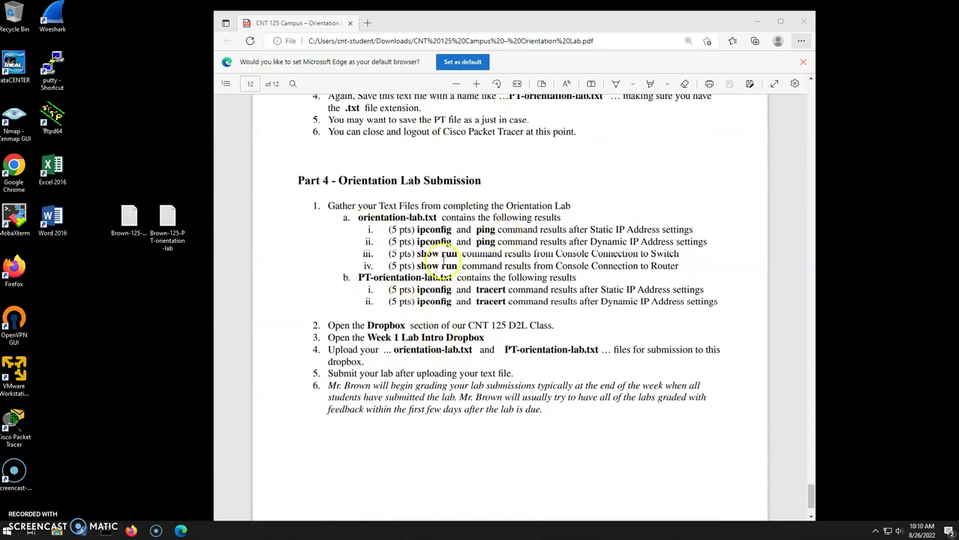
drag(328, 206, 553, 349)
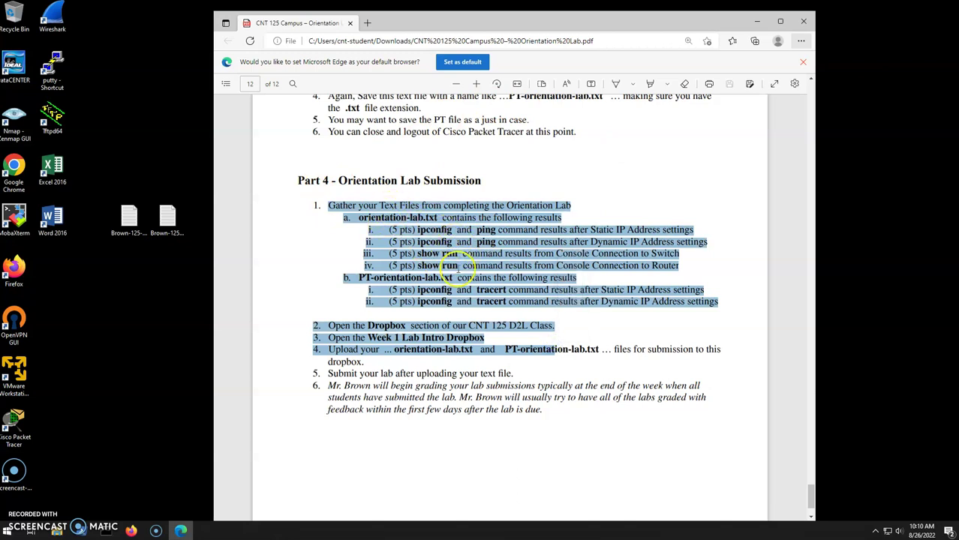
click(390, 287)
drag(359, 278, 507, 303)
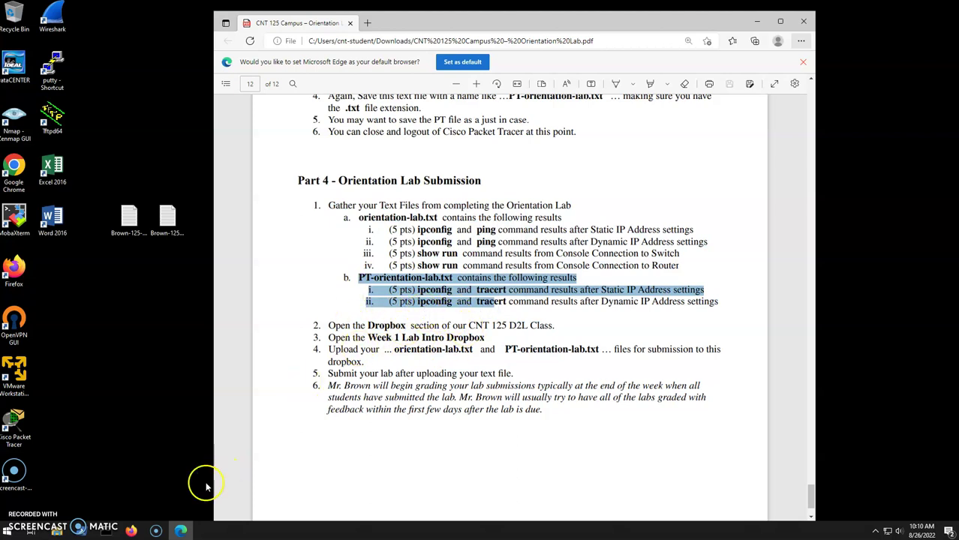
Open the D2L Dropbox Folders page listing Lab - Orientation Lab, then bring the lab PDF forward.
click(131, 532)
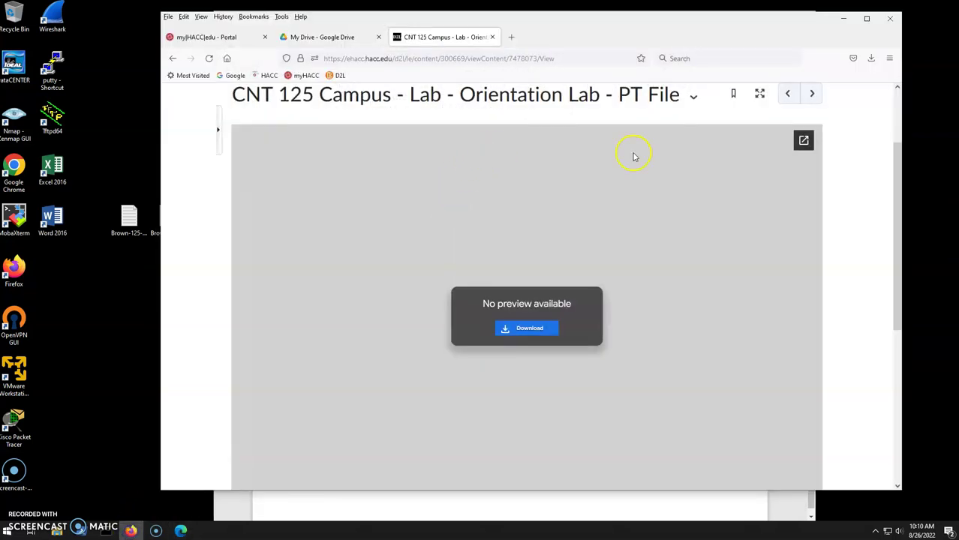
scroll(634, 157, up, 2)
click(477, 148)
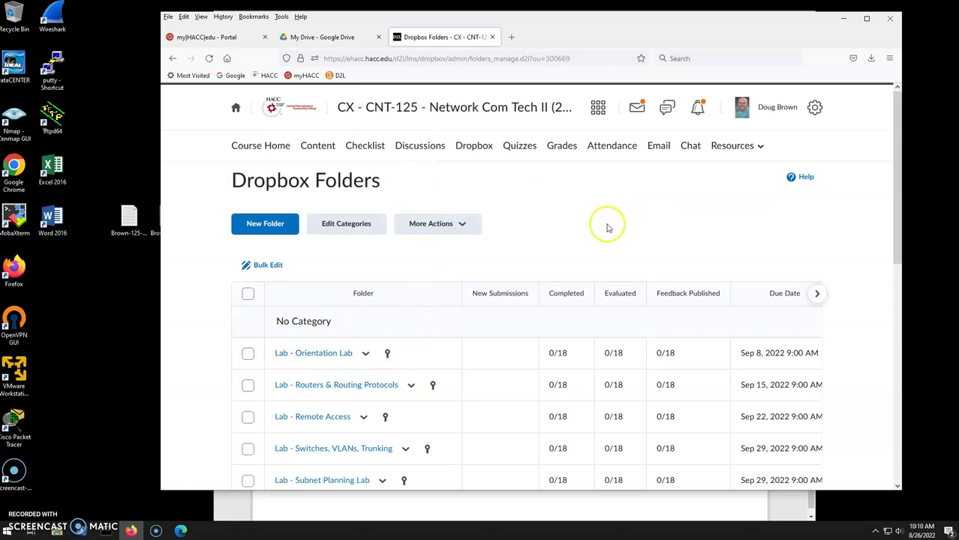
click(579, 250)
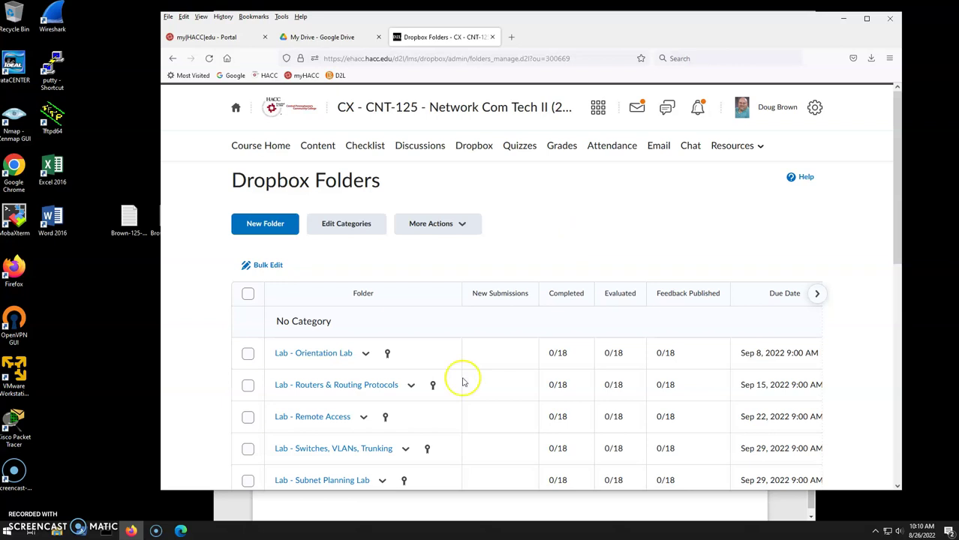
click(337, 511)
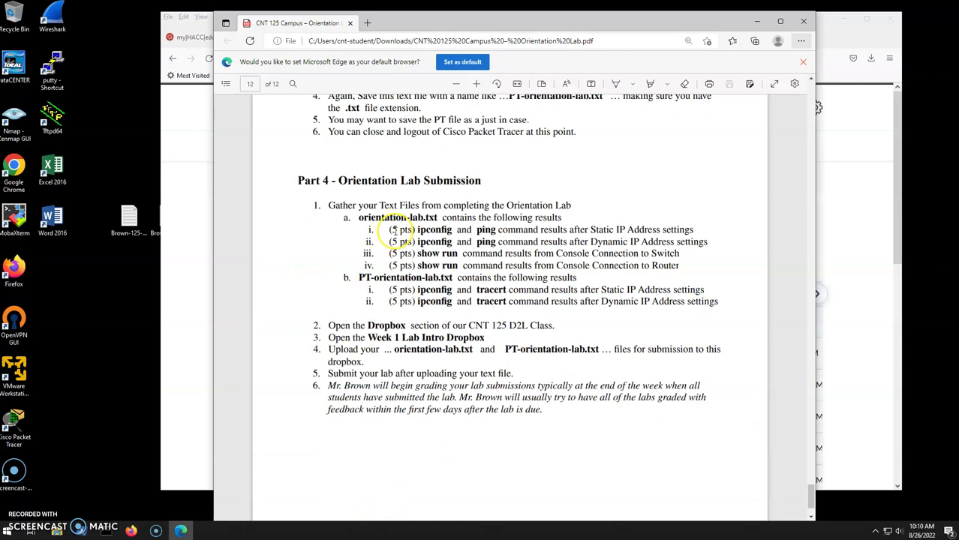